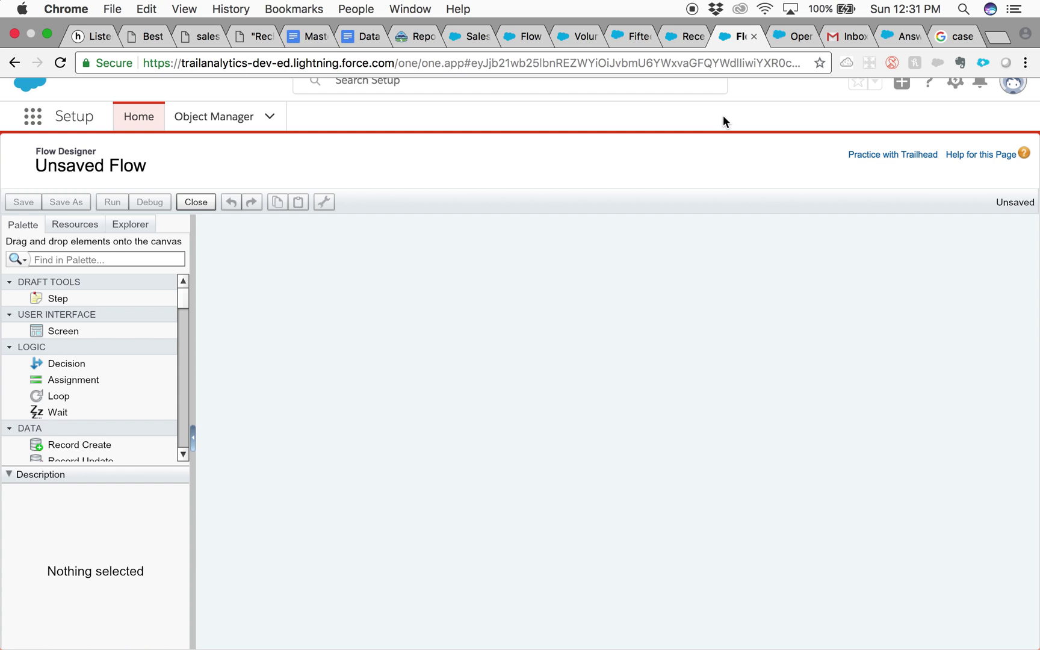
# Step: Switch to the Cloud Flow Designer Guide page on assignment operators
pyautogui.click(787, 34)
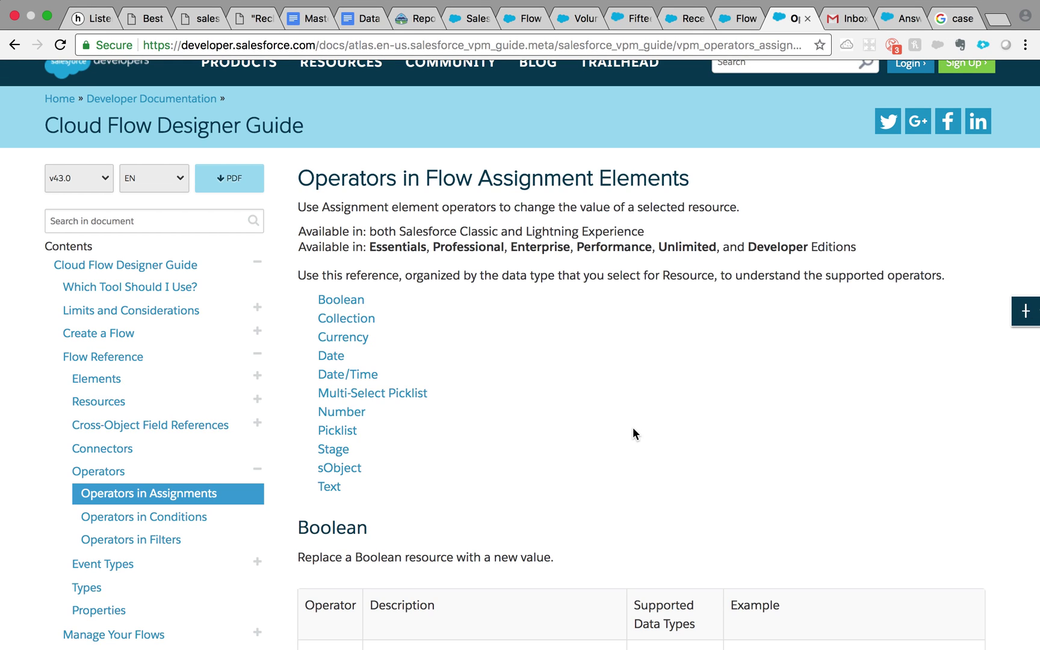
# Step: Read the Boolean operators table in the guide, then return to the unsaved flow
pyautogui.scroll(-2, 633, 429)
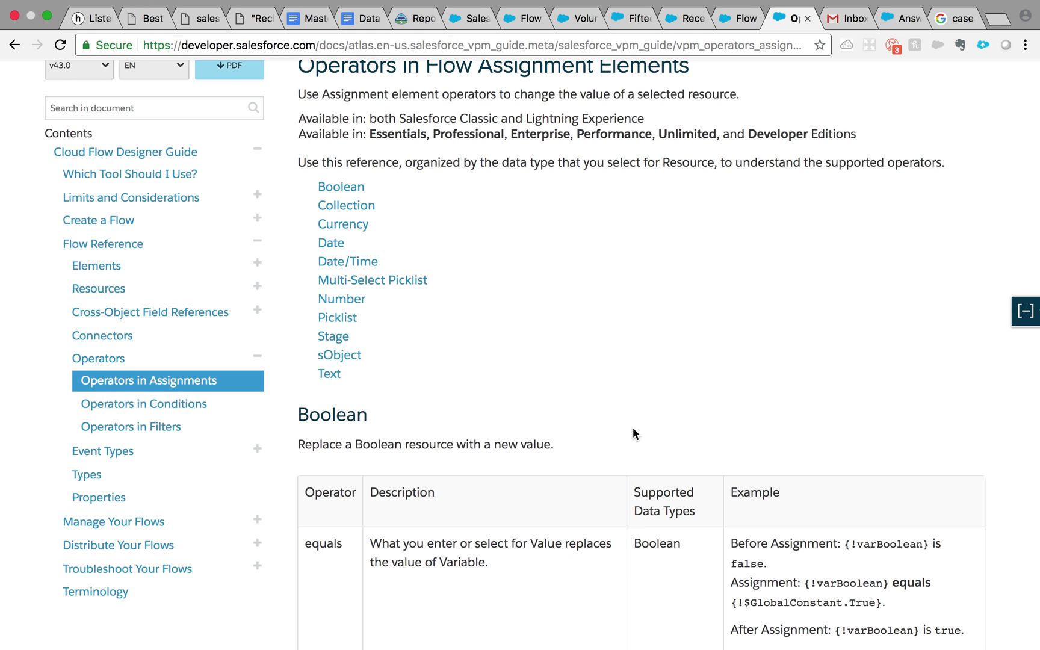
pyautogui.scroll(-3, 634, 428)
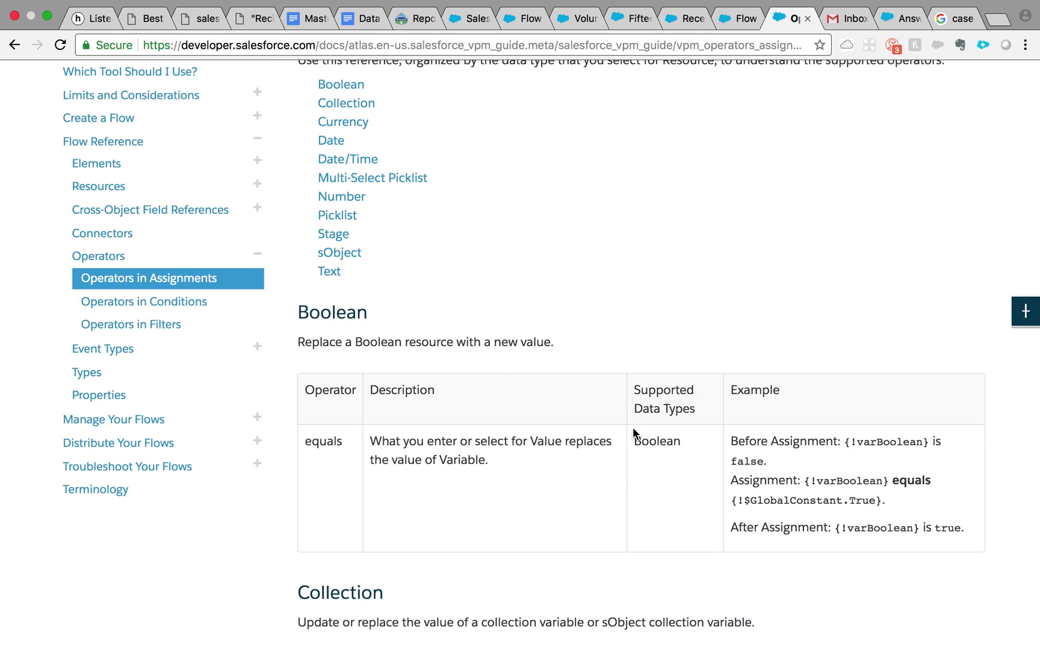
pyautogui.scroll(4, 633, 431)
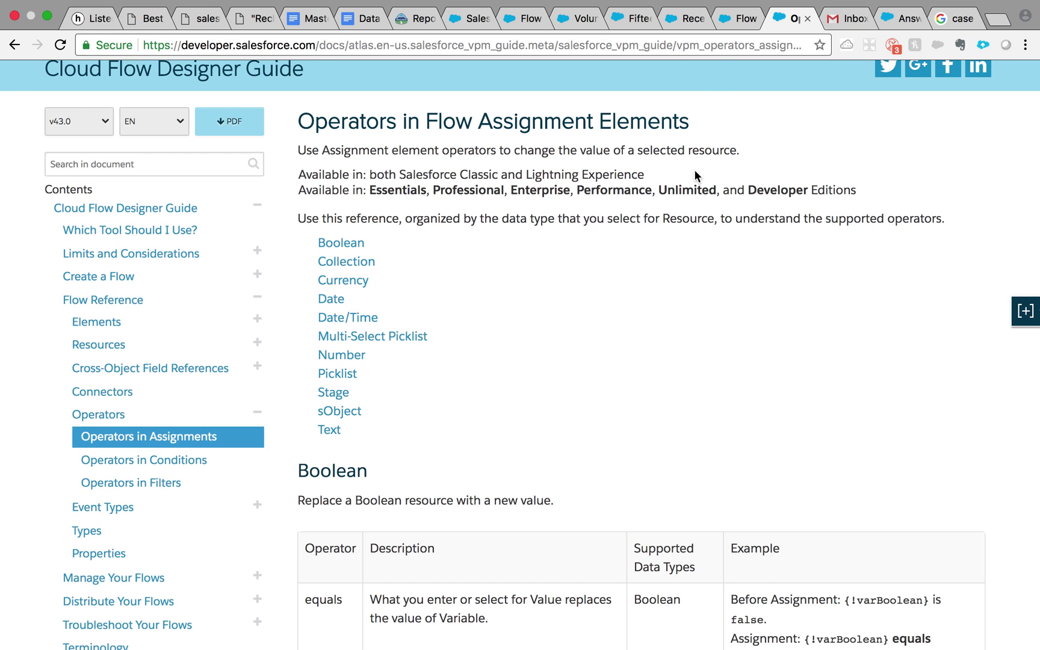
pyautogui.click(731, 24)
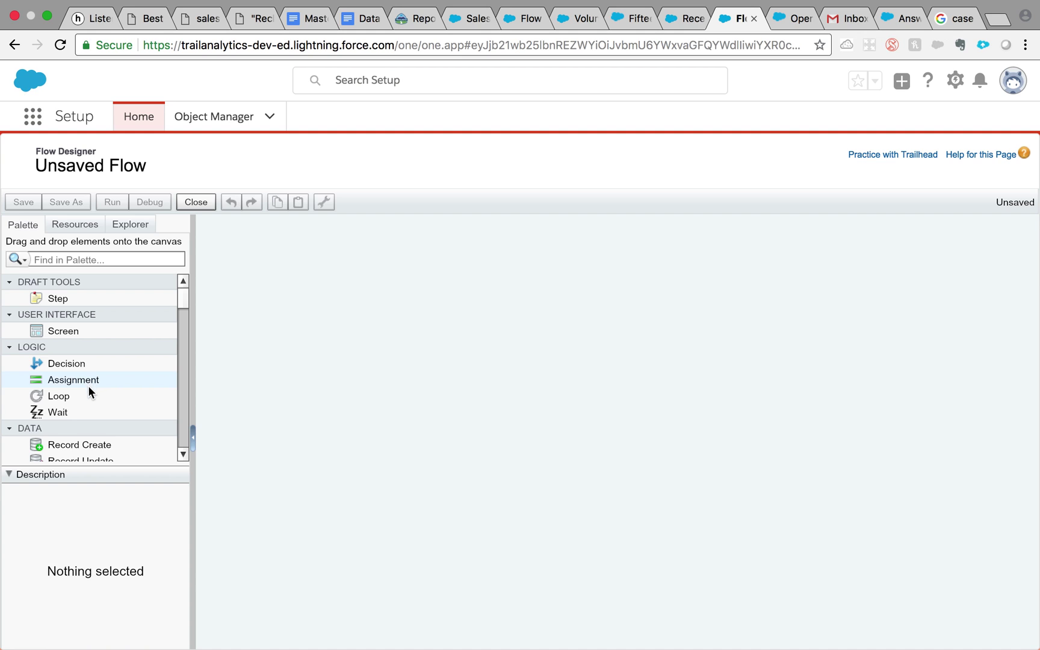
# Step: Drag a Fast Lookup from the palette's DATA section onto the canvas
pyautogui.scroll(-3, 88, 394)
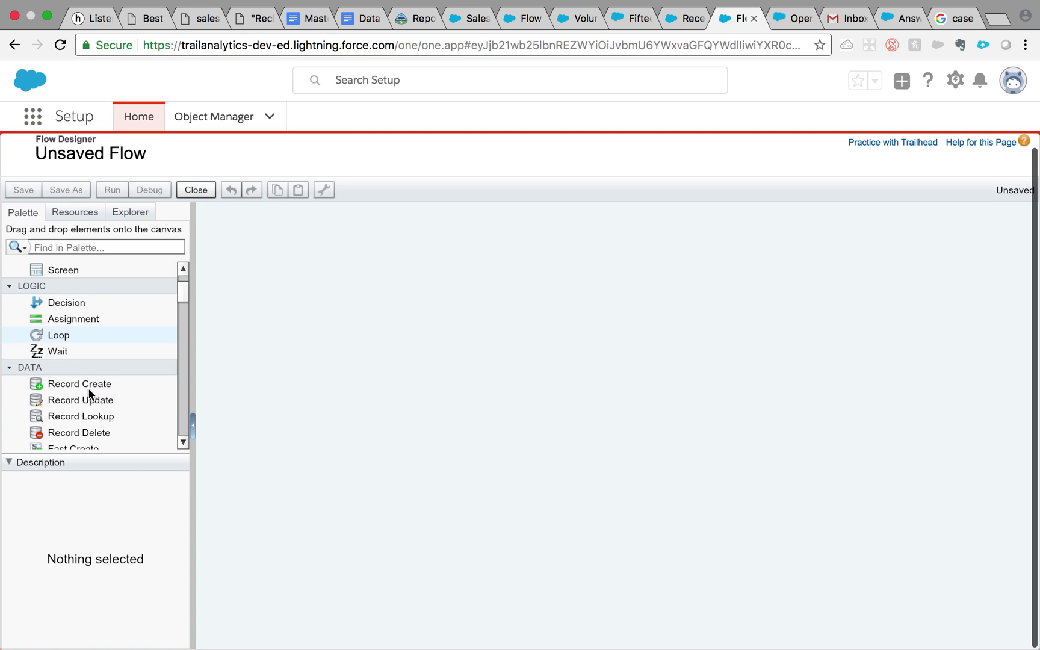
pyautogui.click(182, 301)
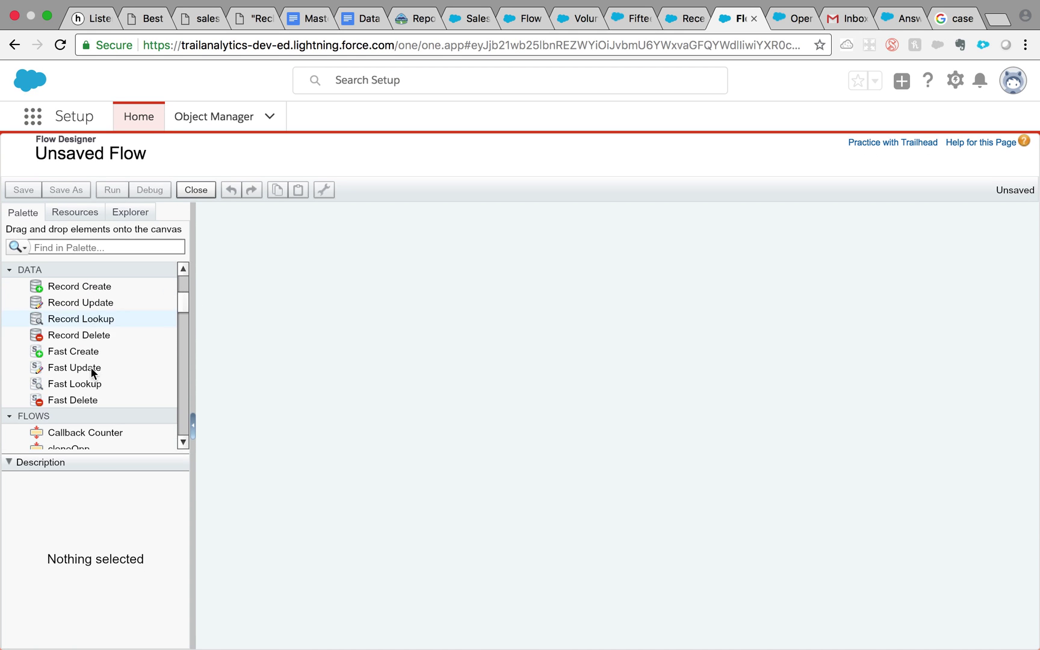
pyautogui.moveTo(81, 393); pyautogui.dragTo(274, 262)
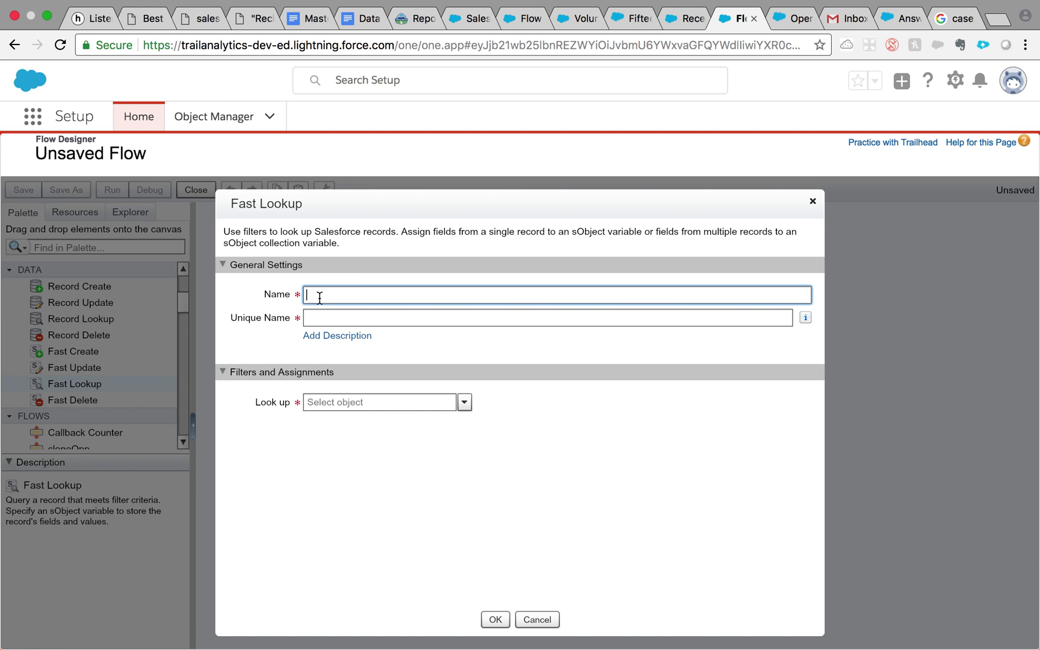
# Step: Name the Fast Lookup LookupCOntacts, looking up Contact records filtered on AccountId
pyautogui.write('LookupCOntacts')
pyautogui.click(322, 318)
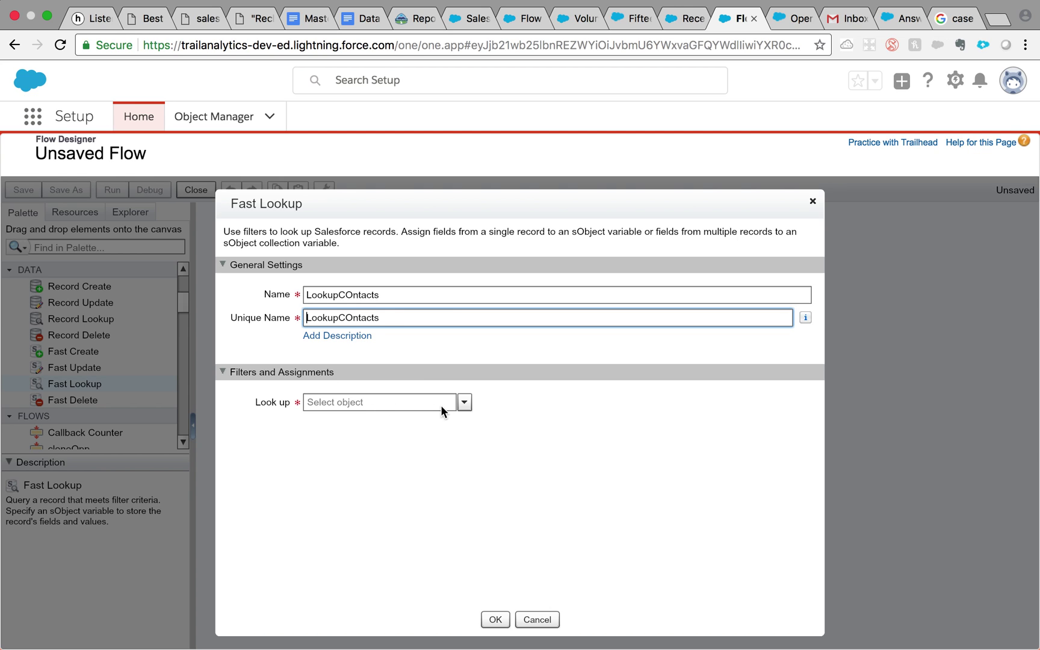
pyautogui.click(412, 401)
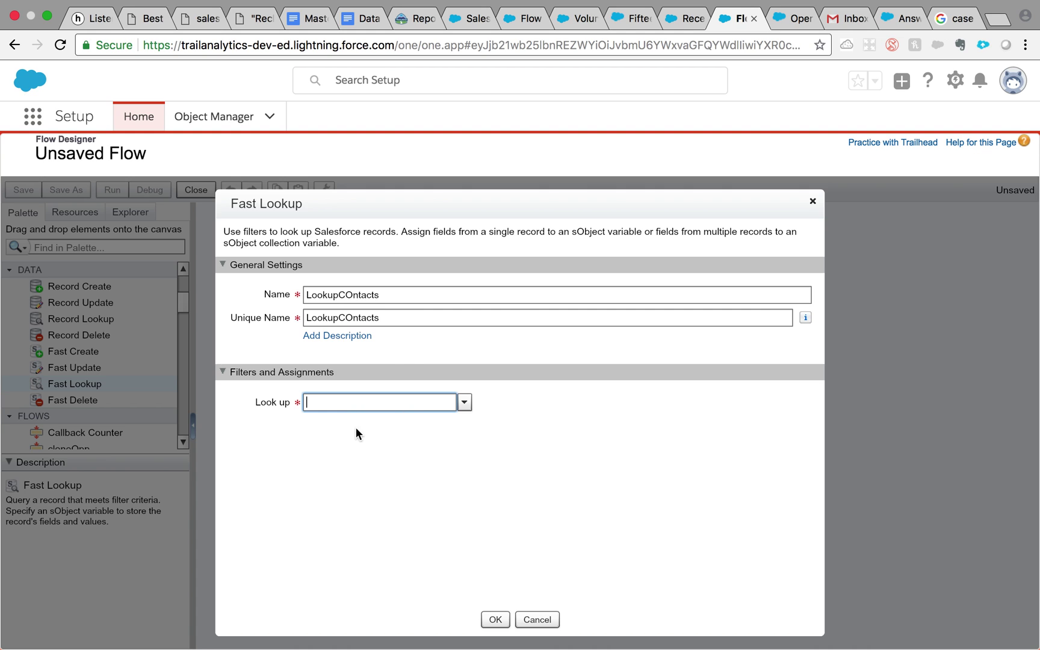
pyautogui.write('conta')
pyautogui.click(339, 497)
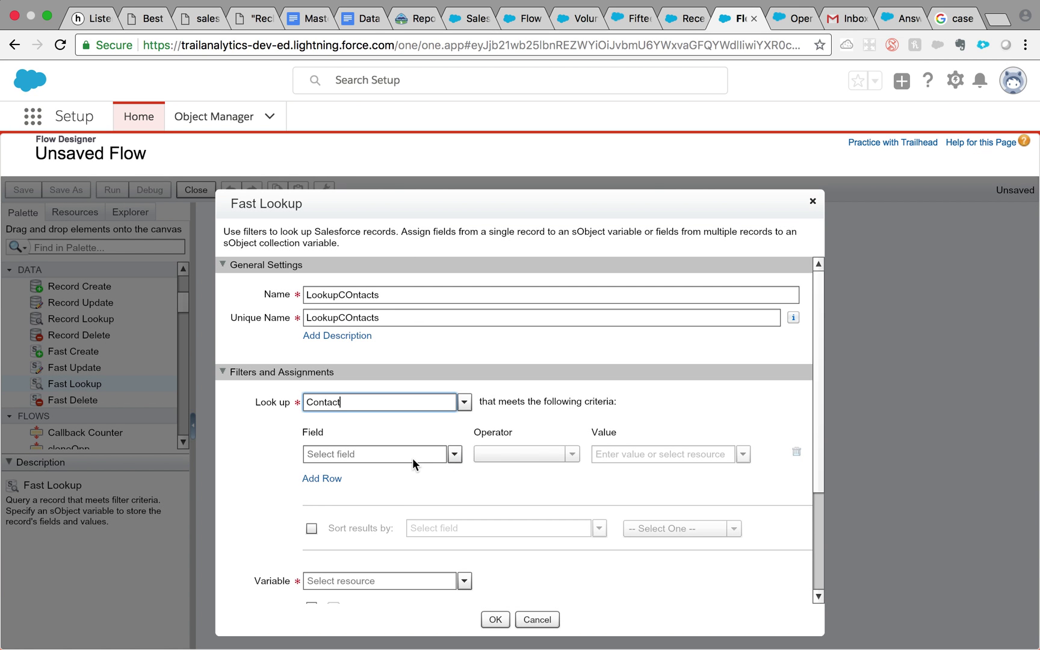
pyautogui.click(412, 459)
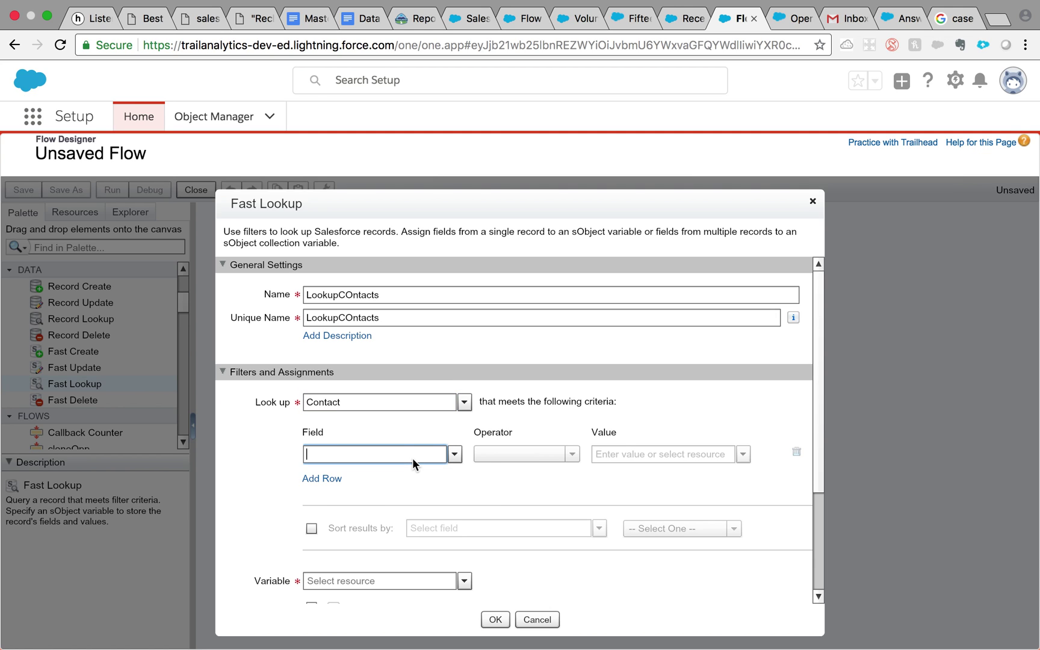
pyautogui.write('Acco')
pyautogui.click(395, 492)
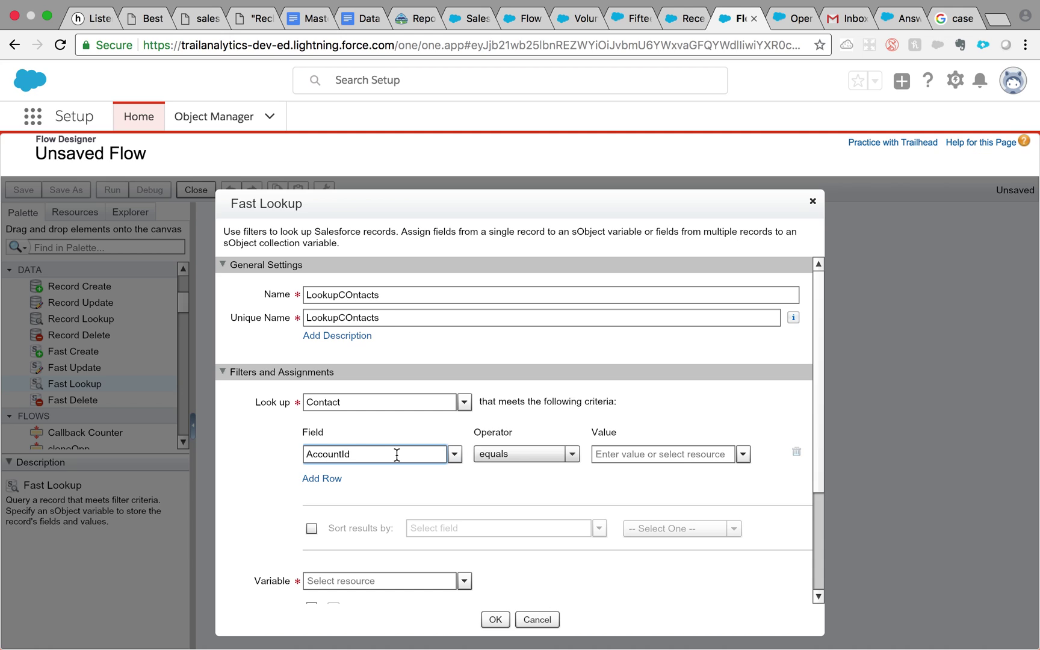
# Step: Start creating a new variable to serve as the AccountId equals filter value
pyautogui.click(742, 455)
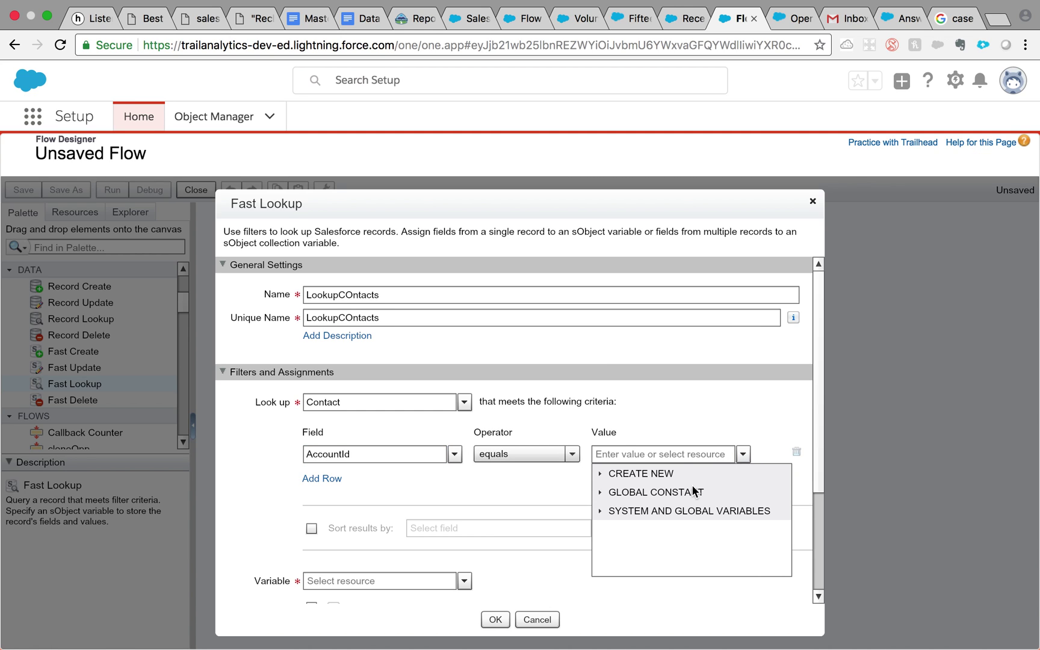
pyautogui.click(671, 452)
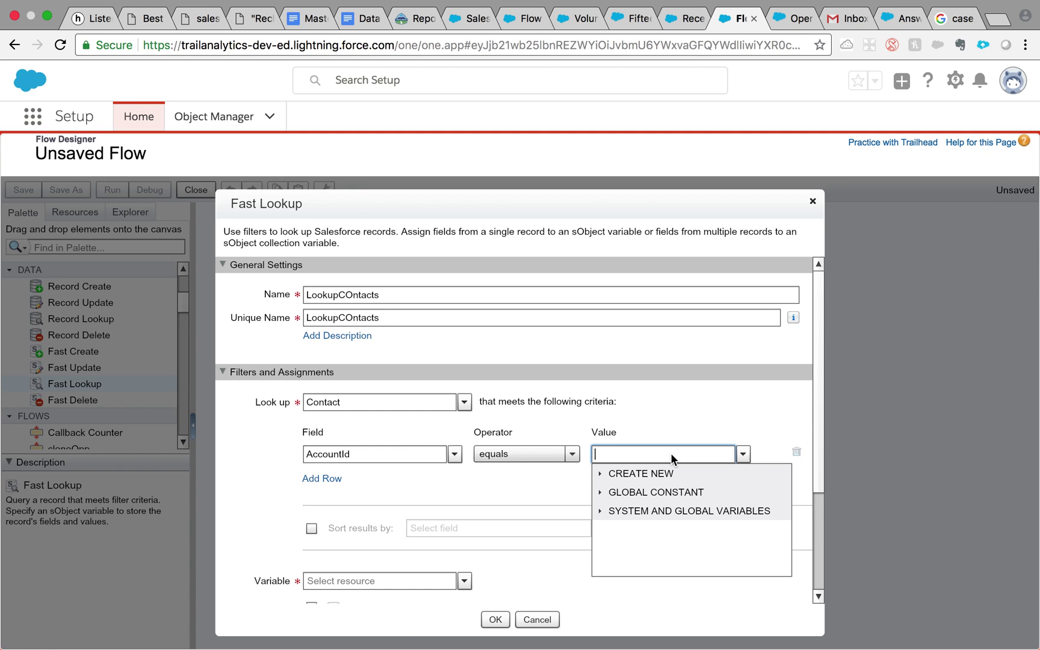
pyautogui.press('Escape')
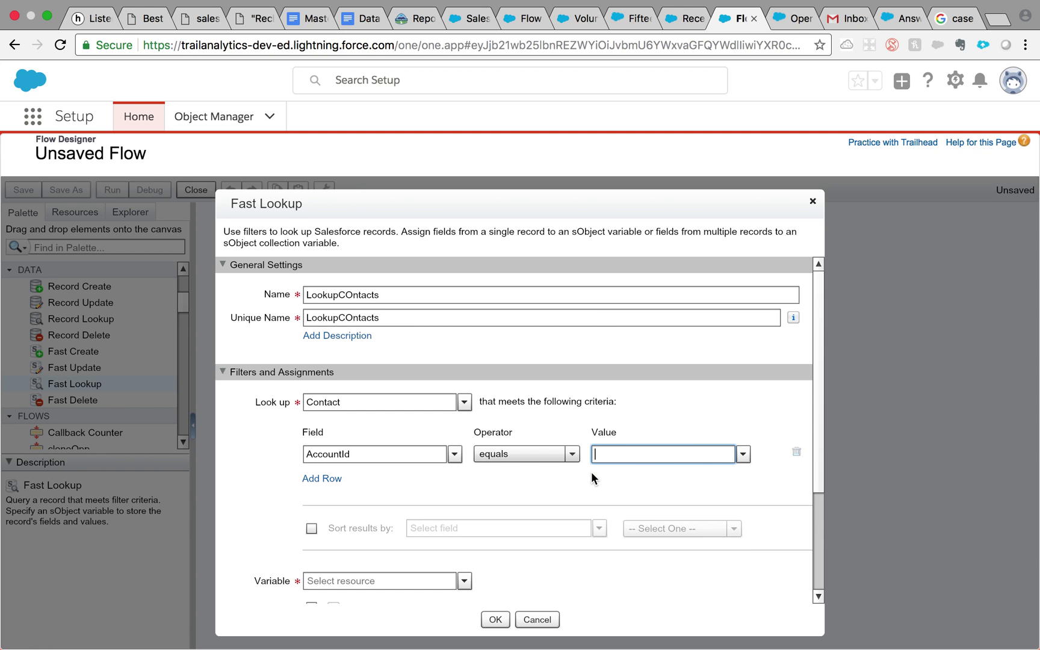
pyautogui.click(743, 456)
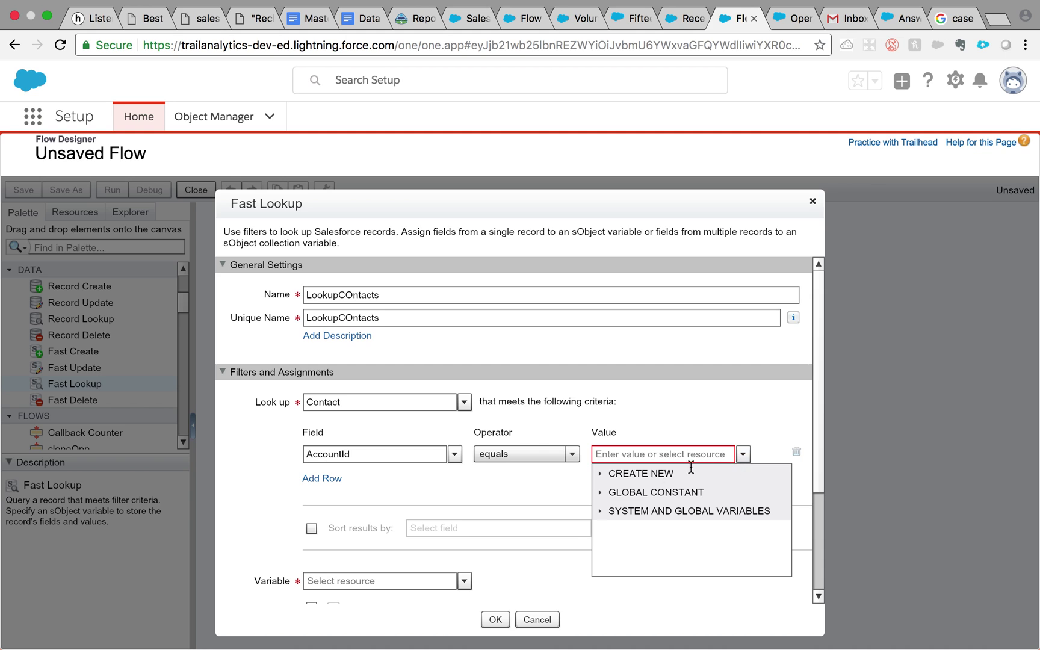
pyautogui.click(605, 479)
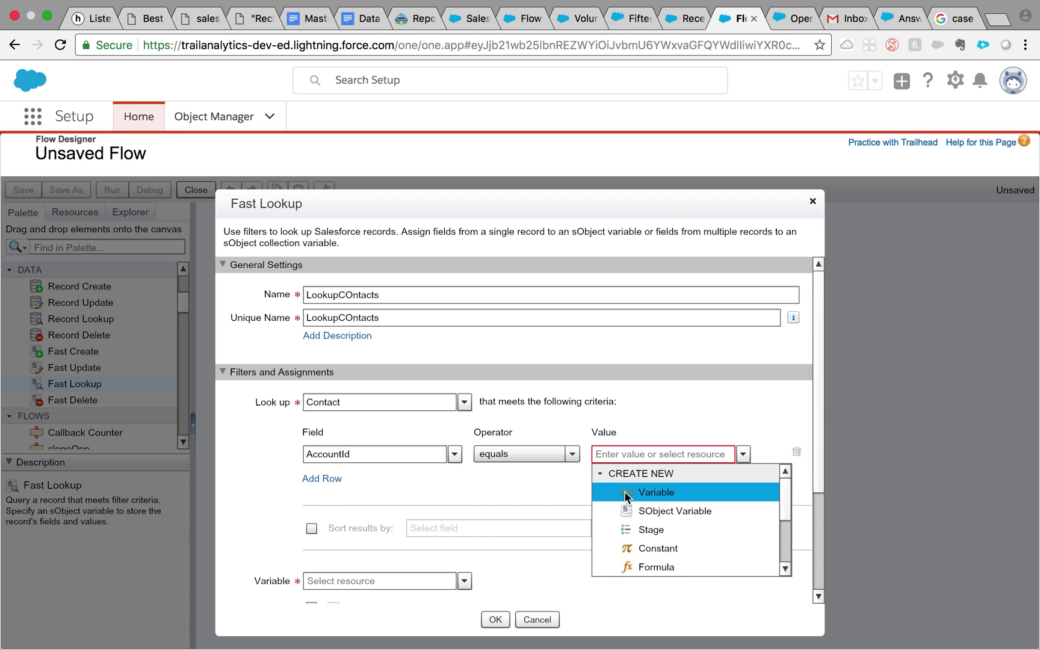
pyautogui.click(627, 493)
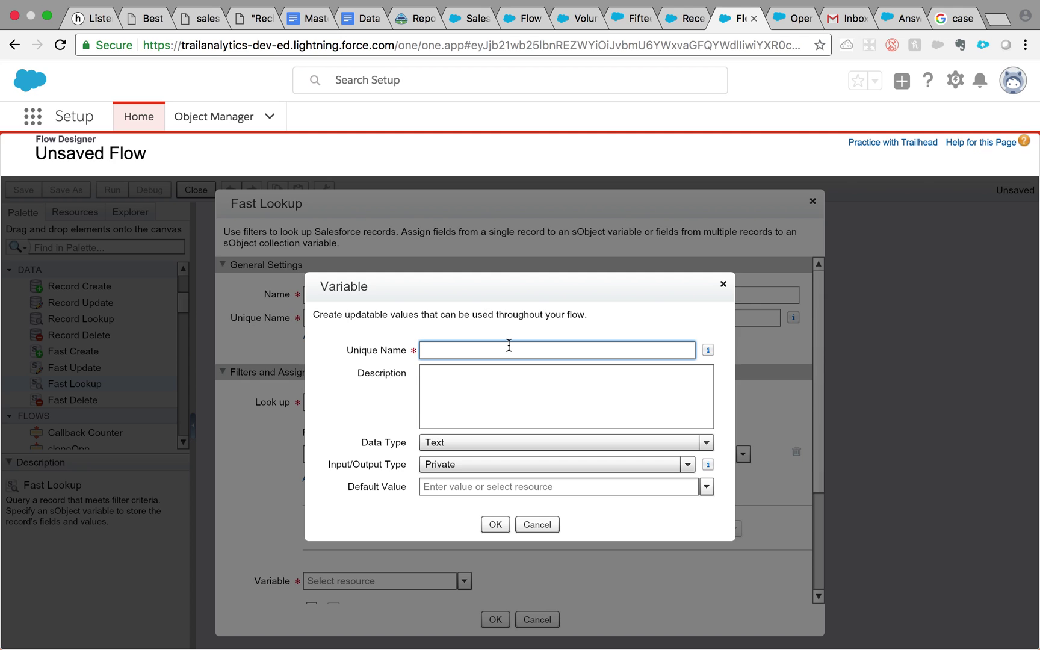
# Step: Create input-and-output variable varAcctId, described as passed from PB
pyautogui.write('varAcctId')
pyautogui.click(488, 408)
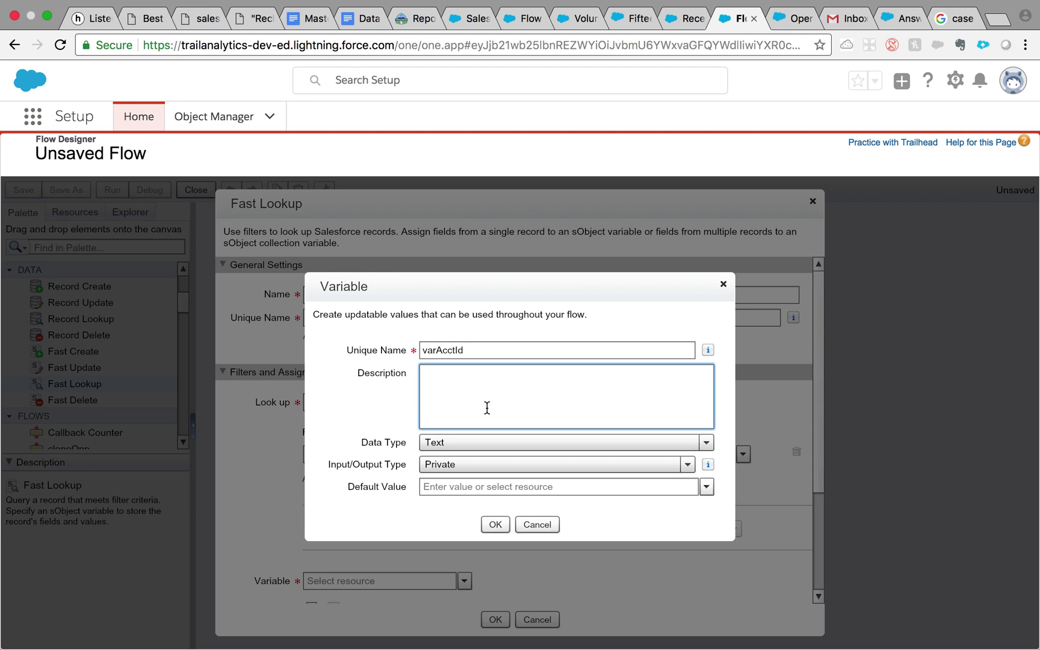
pyautogui.write('This will ve used from PB')
pyautogui.doubleClick(480, 378)
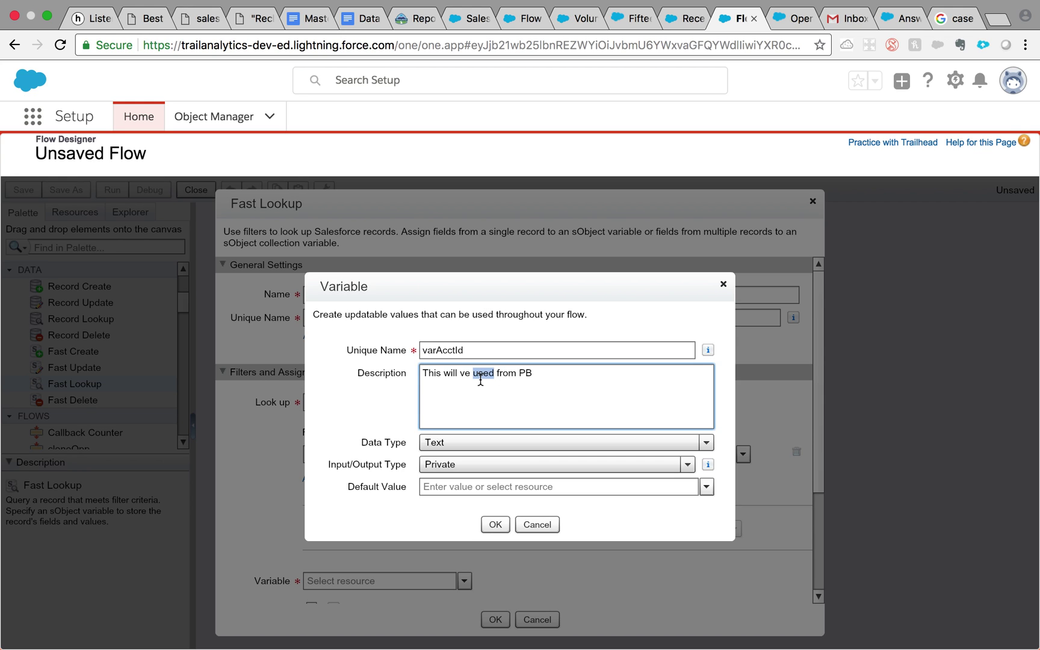
pyautogui.write('passed')
pyautogui.click(505, 465)
pyautogui.click(497, 536)
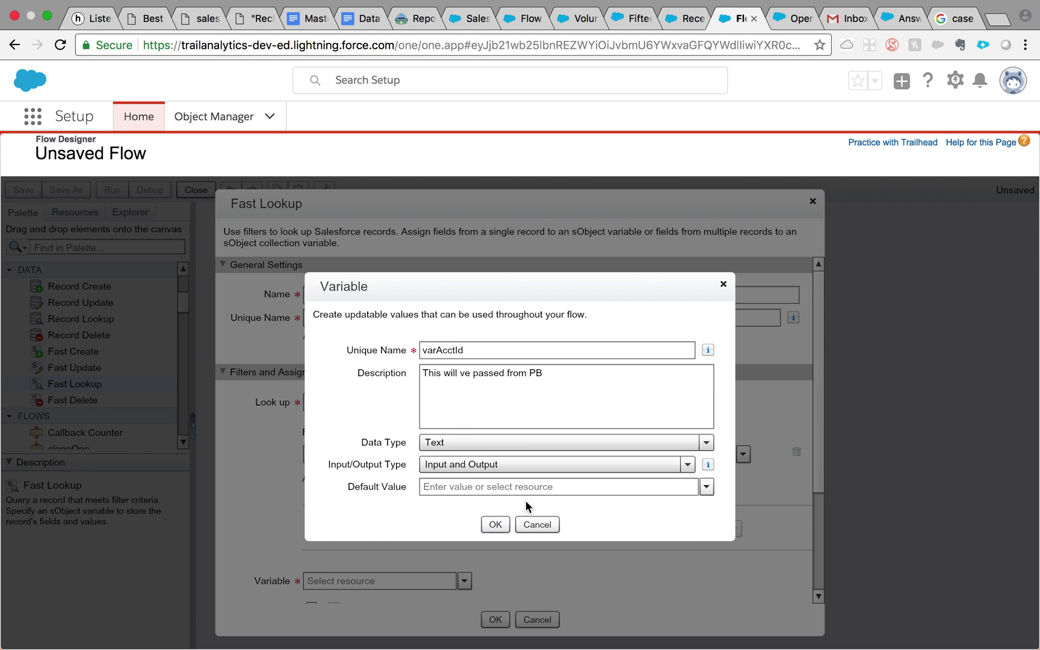
pyautogui.click(495, 525)
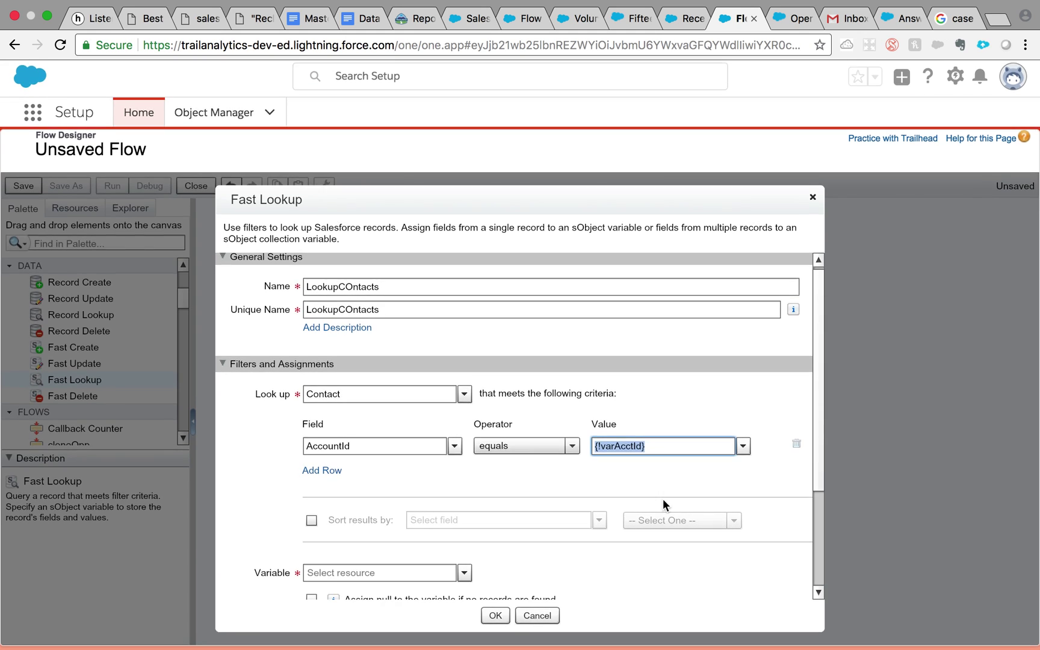
# Step: Begin a new sObject collection variable to store the found contacts
pyautogui.moveTo(814, 479); pyautogui.dragTo(815, 585)
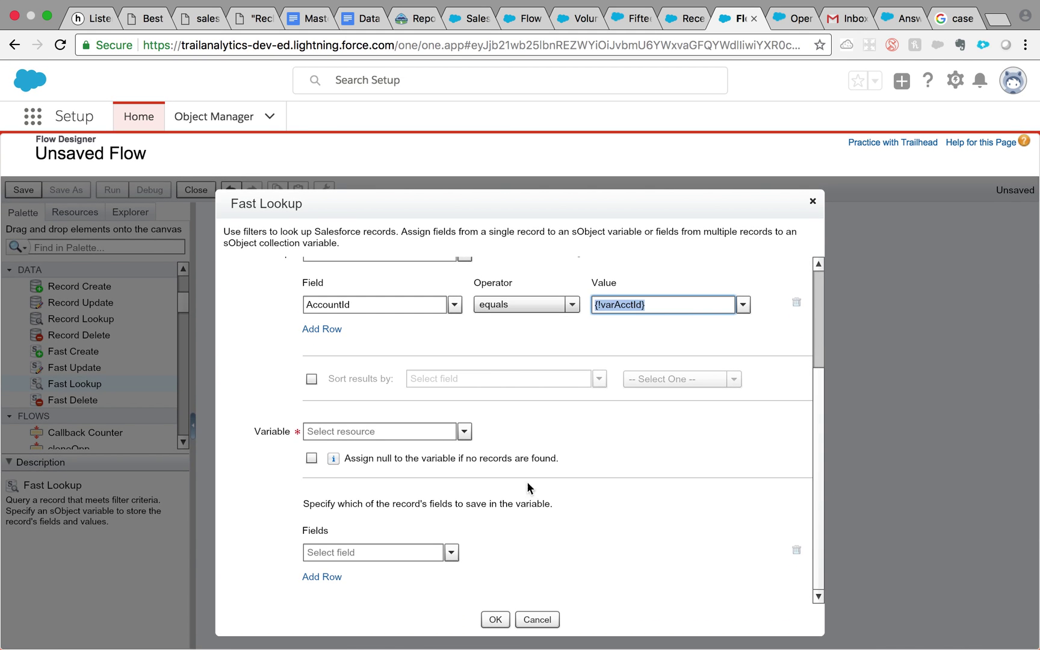
pyautogui.click(430, 432)
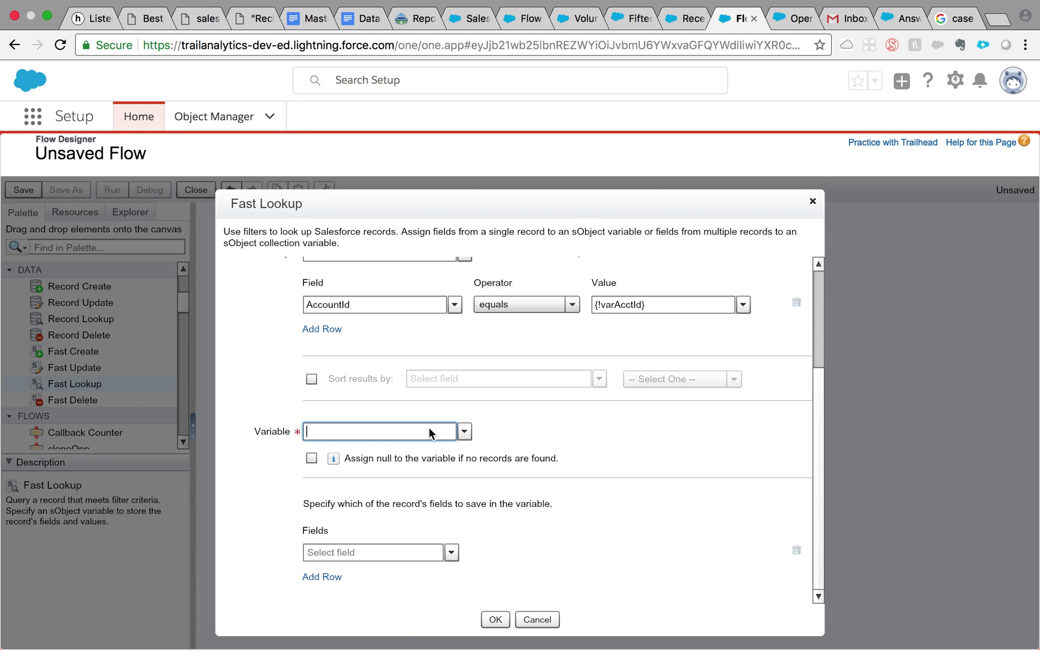
pyautogui.write('var')
pyautogui.press('BackSpace')
pyautogui.press('BackSpace')
pyautogui.press('BackSpace')
pyautogui.click(465, 432)
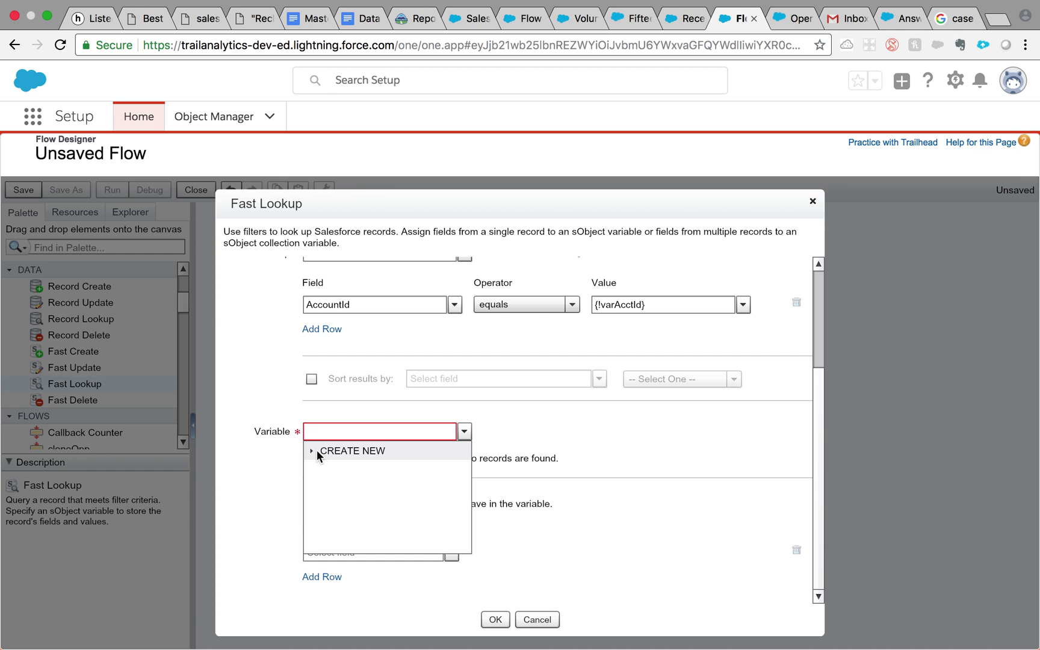
pyautogui.click(337, 489)
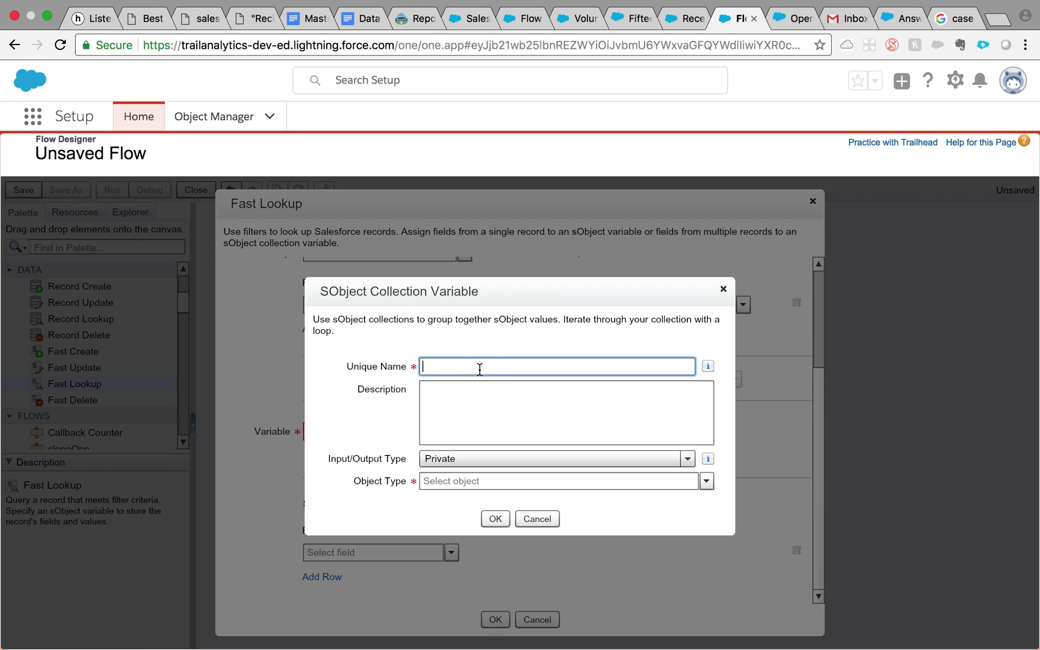
# Step: Create input-and-output Contact collection variable CollectionContacts
pyautogui.write('CollectionContacts')
pyautogui.click(459, 464)
pyautogui.click(467, 531)
pyautogui.click(478, 480)
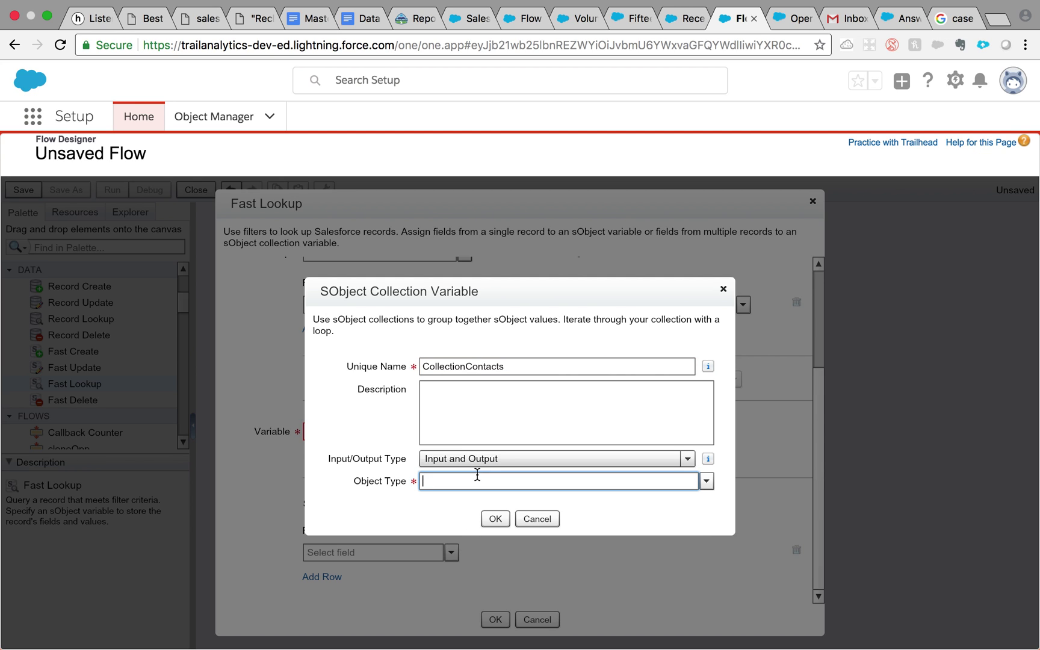
pyautogui.write('Conta')
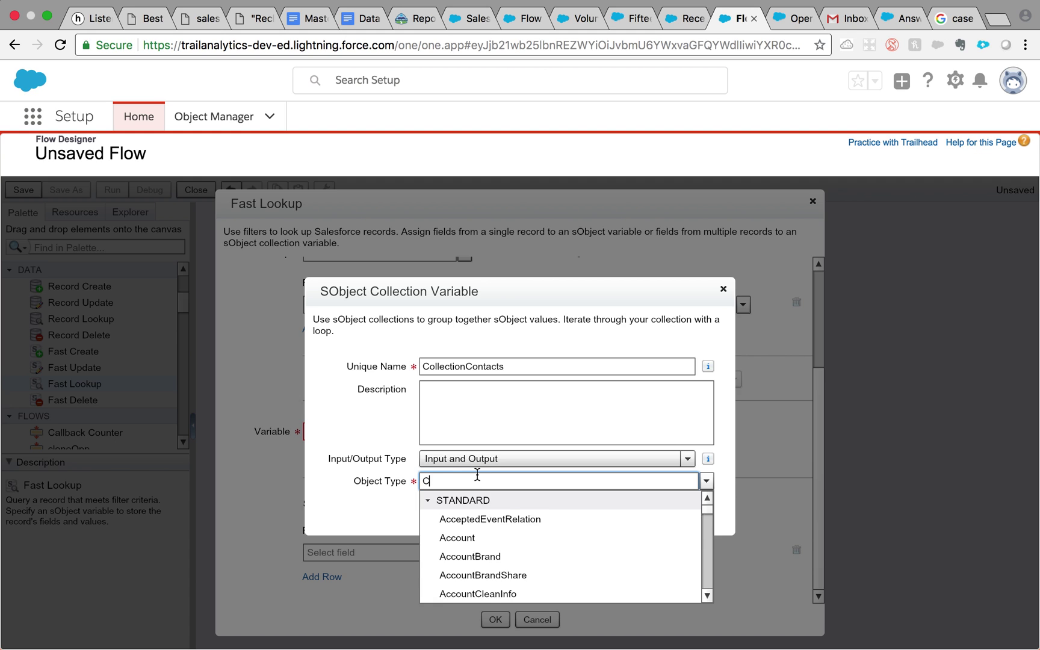
pyautogui.click(463, 575)
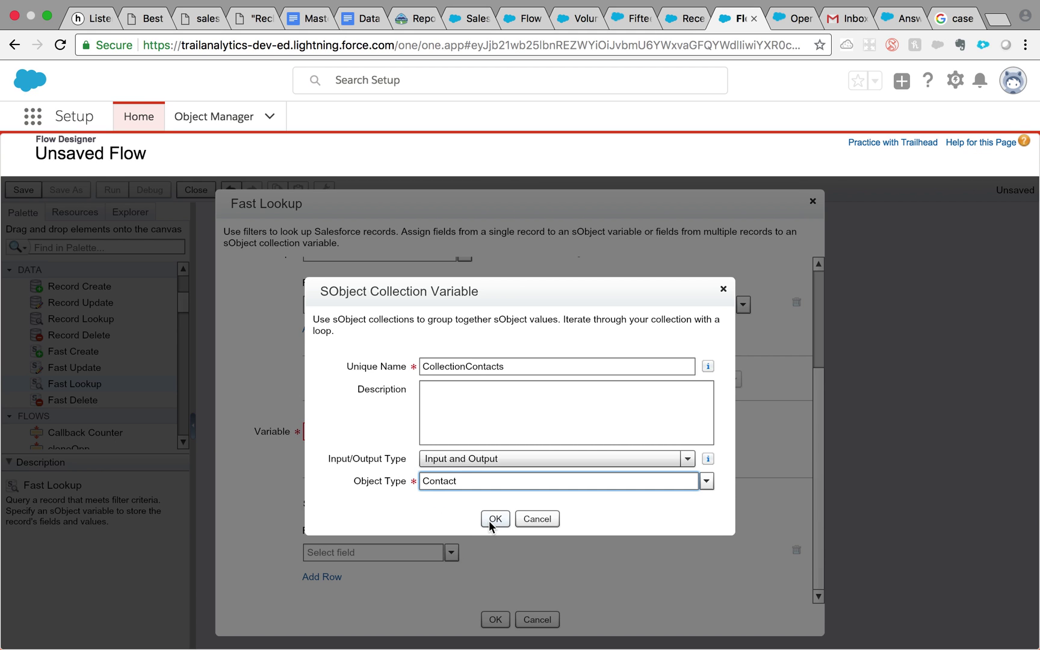
pyautogui.click(489, 521)
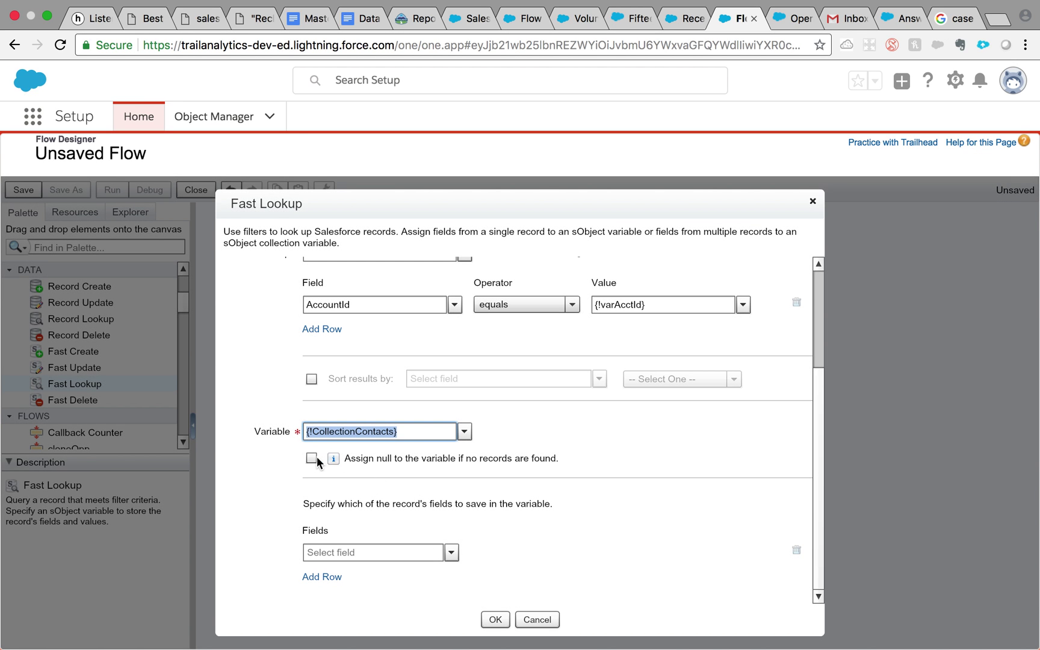
# Step: Assign null when nothing is found, save the Contact Id field, and confirm the lookup
pyautogui.click(312, 459)
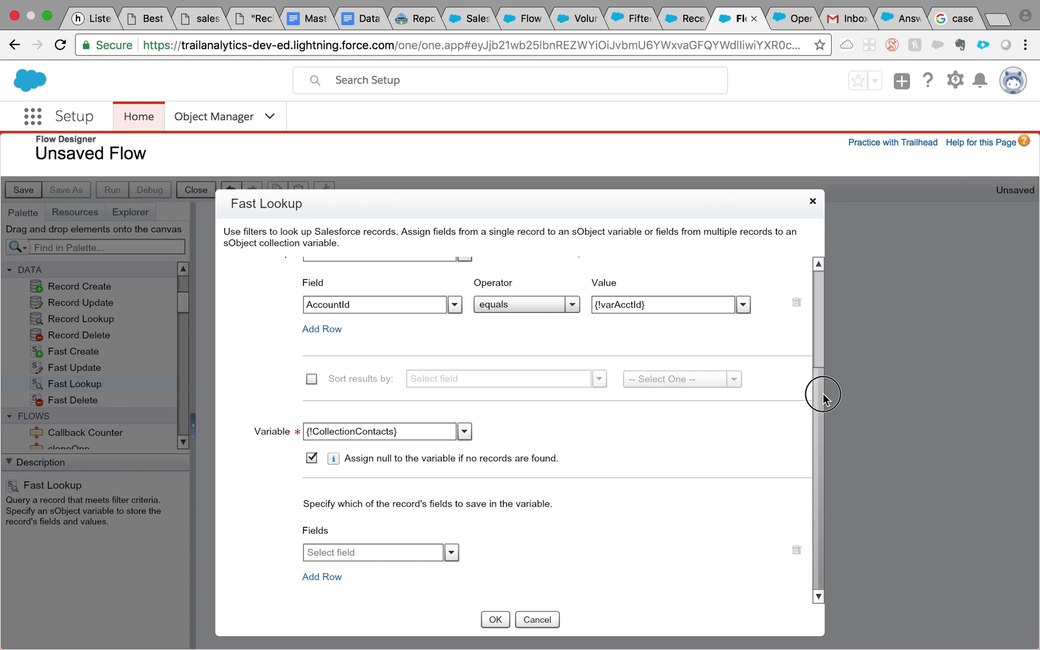
pyautogui.click(391, 555)
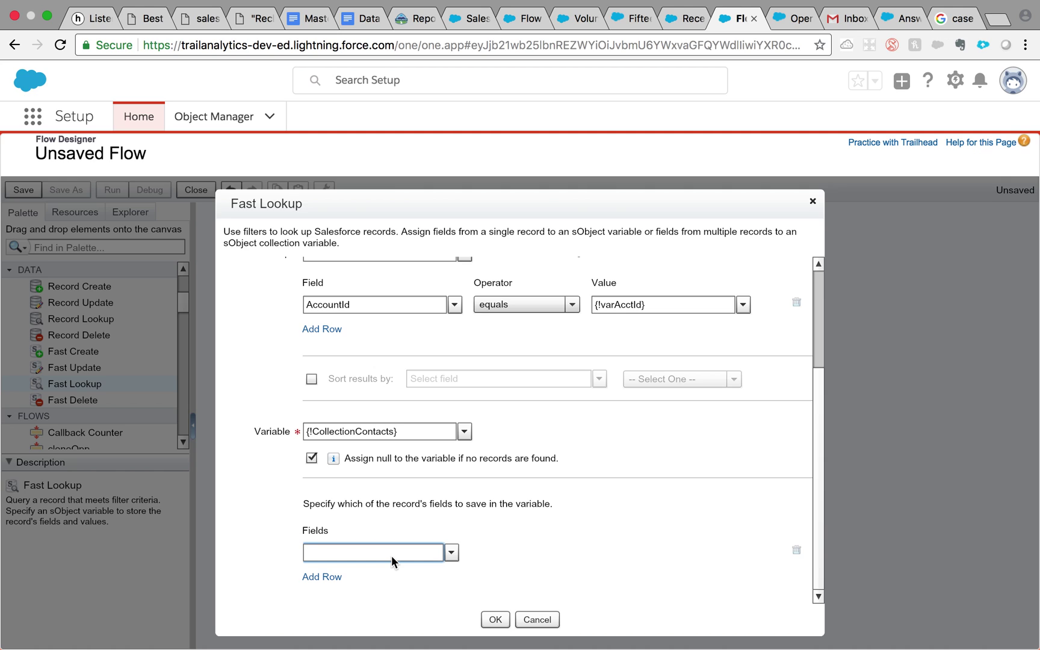
pyautogui.write('Id')
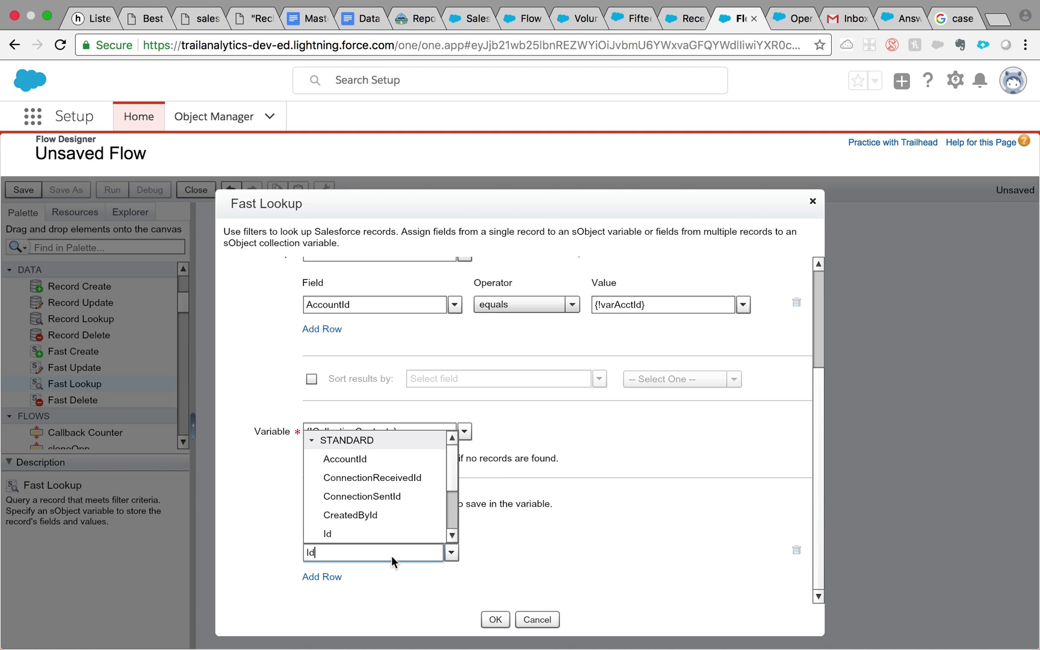
pyautogui.click(368, 534)
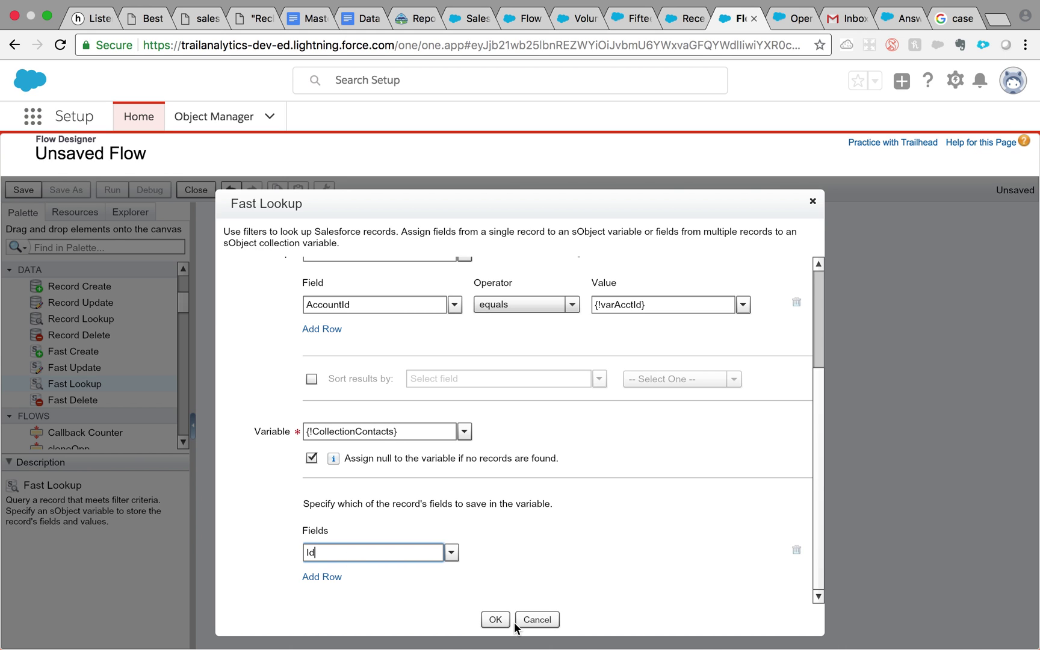
pyautogui.click(496, 620)
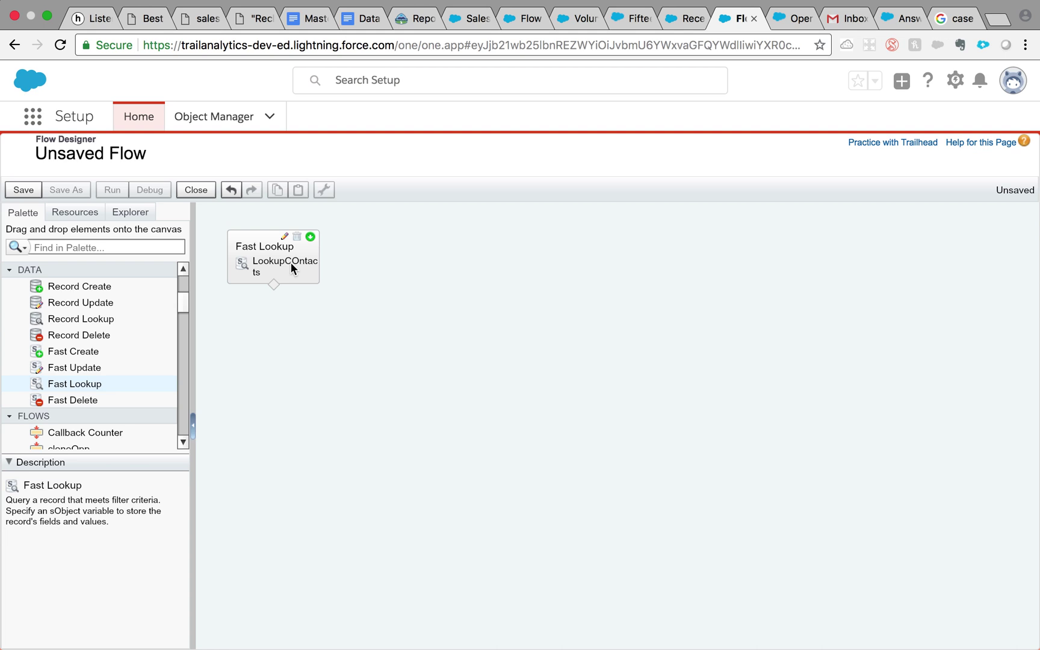
# Step: Add an Assignment element named GetTheNumberOfContacts to the canvas
pyautogui.moveTo(184, 298); pyautogui.dragTo(184, 294)
pyautogui.moveTo(101, 312); pyautogui.dragTo(419, 259)
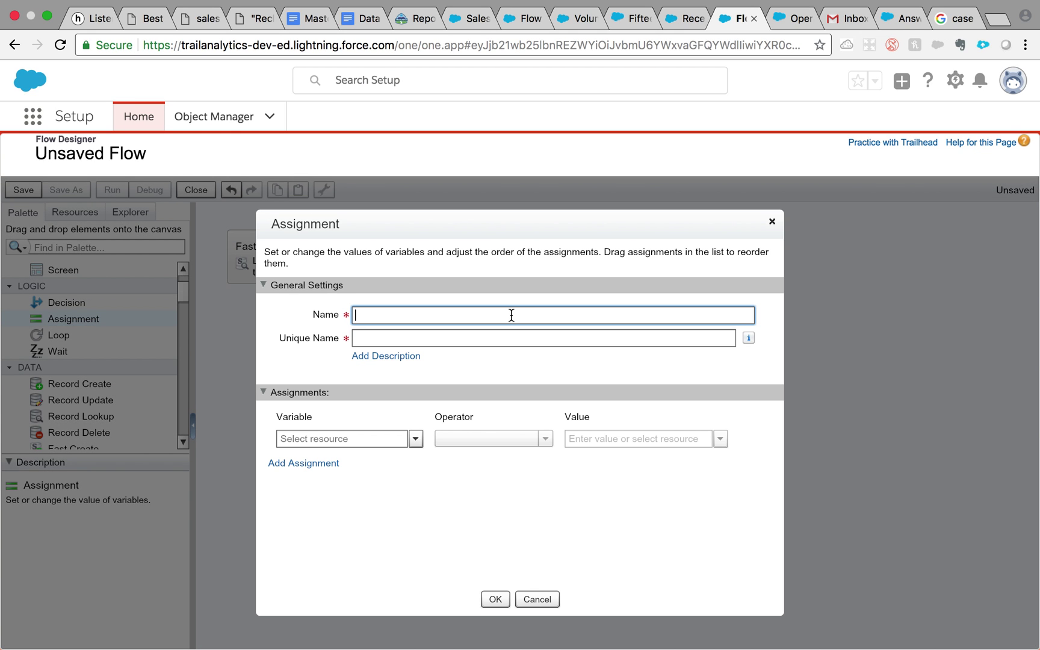
pyautogui.write('GetTheNumberOfContacts')
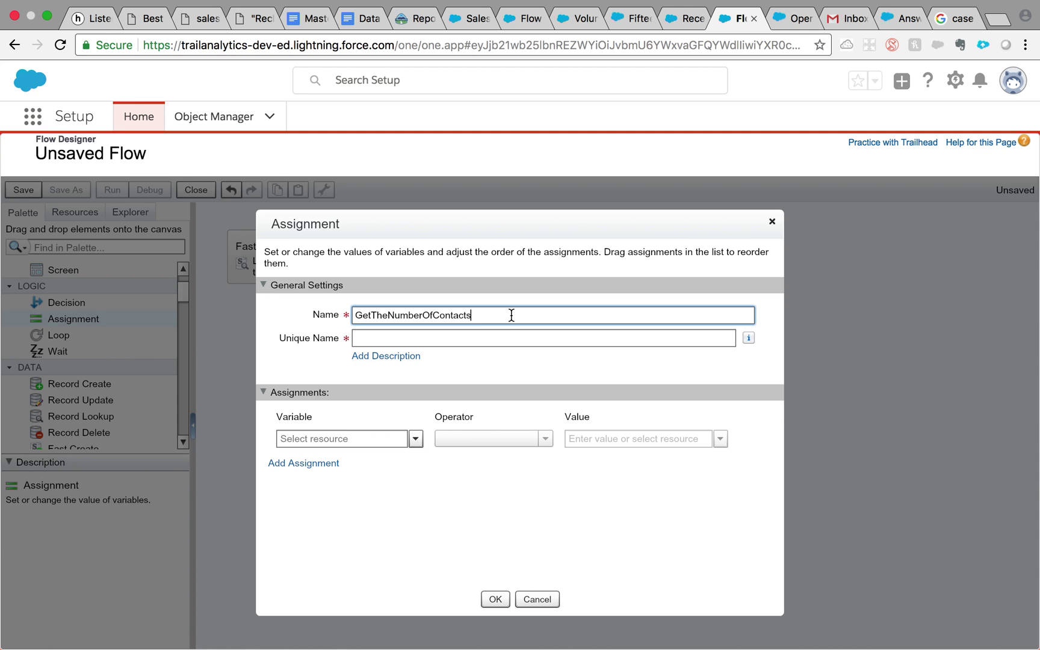
pyautogui.click(501, 335)
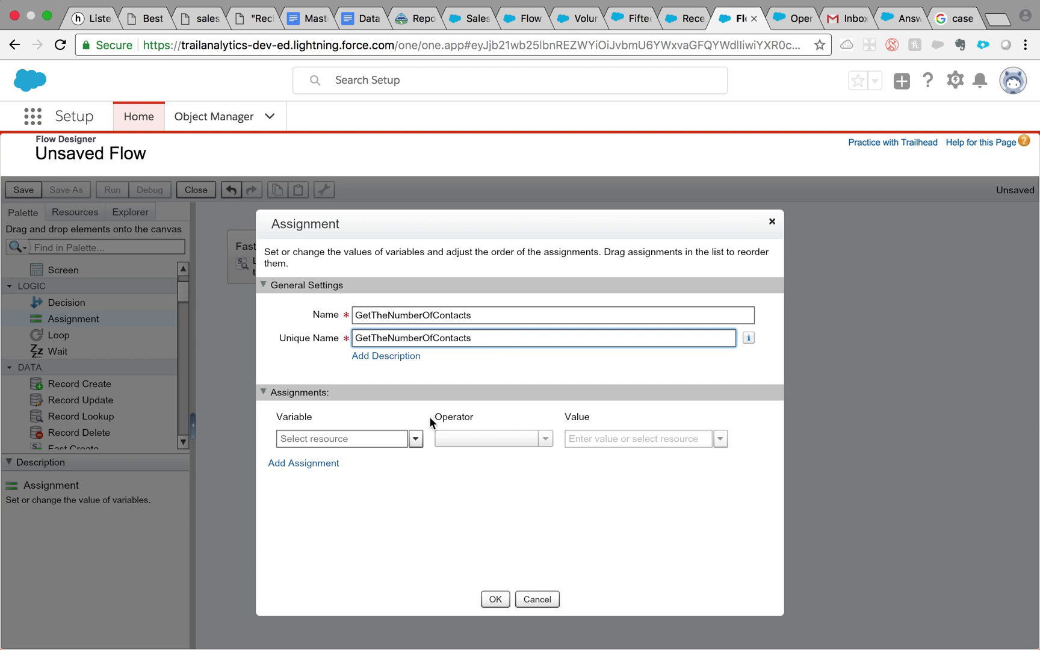
# Step: Create a Number variable NumberOfContact, available for input and output, as the assigned variable
pyautogui.click(416, 439)
pyautogui.click(286, 460)
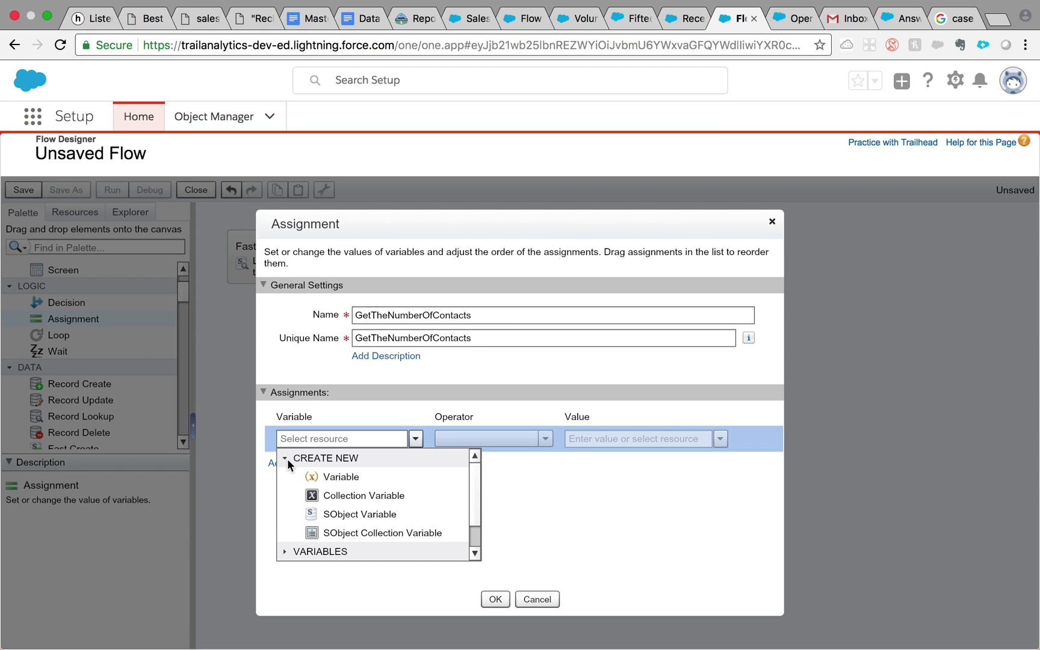
pyautogui.click(301, 481)
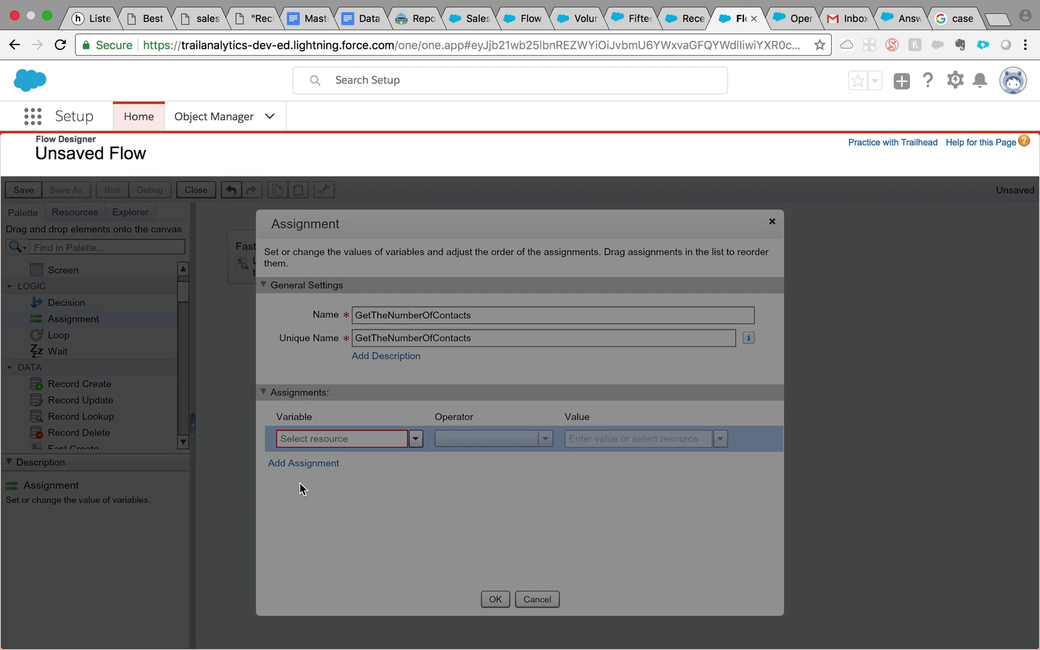
pyautogui.write('no')
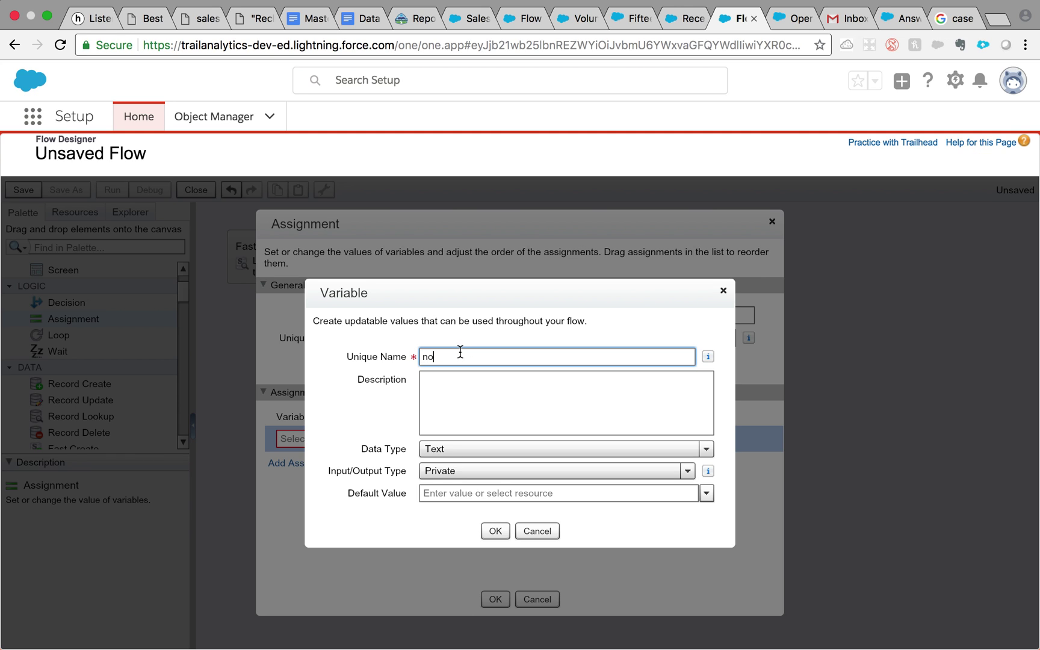
pyautogui.press('BackSpace')
pyautogui.press('BackSpace')
pyautogui.write('NumberOfContact')
pyautogui.click(468, 450)
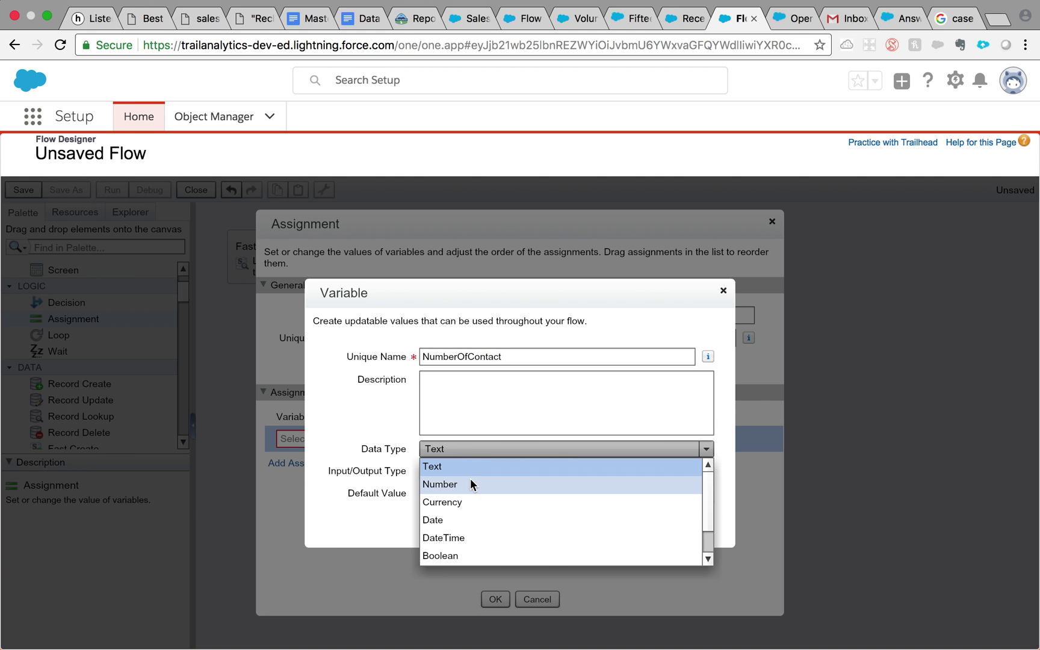
pyautogui.click(471, 501)
pyautogui.click(469, 449)
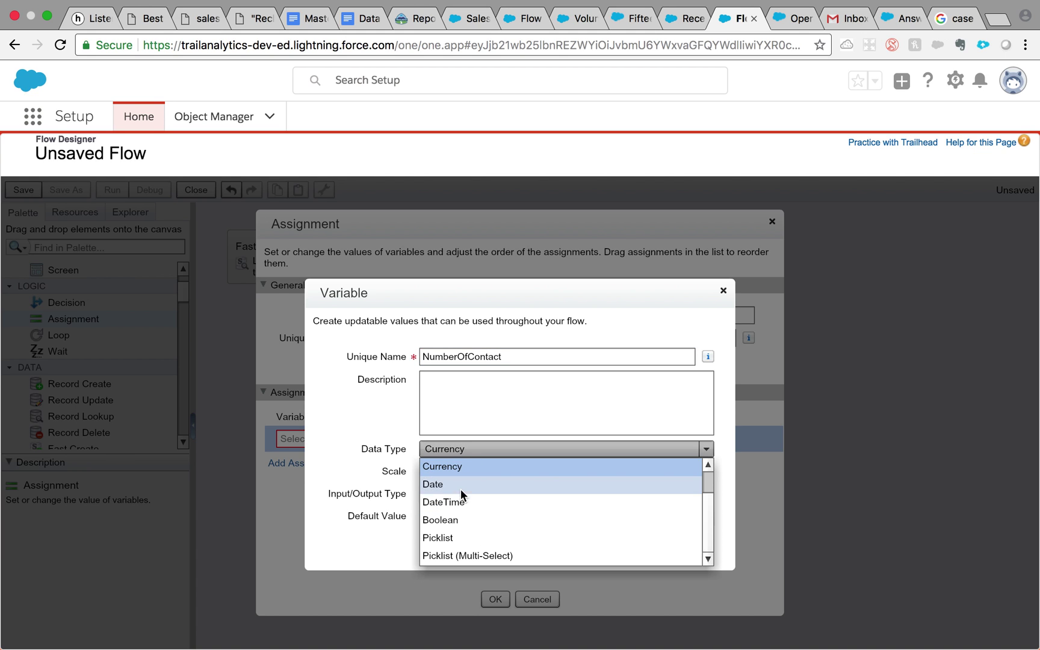
pyautogui.scroll(1, 455, 527)
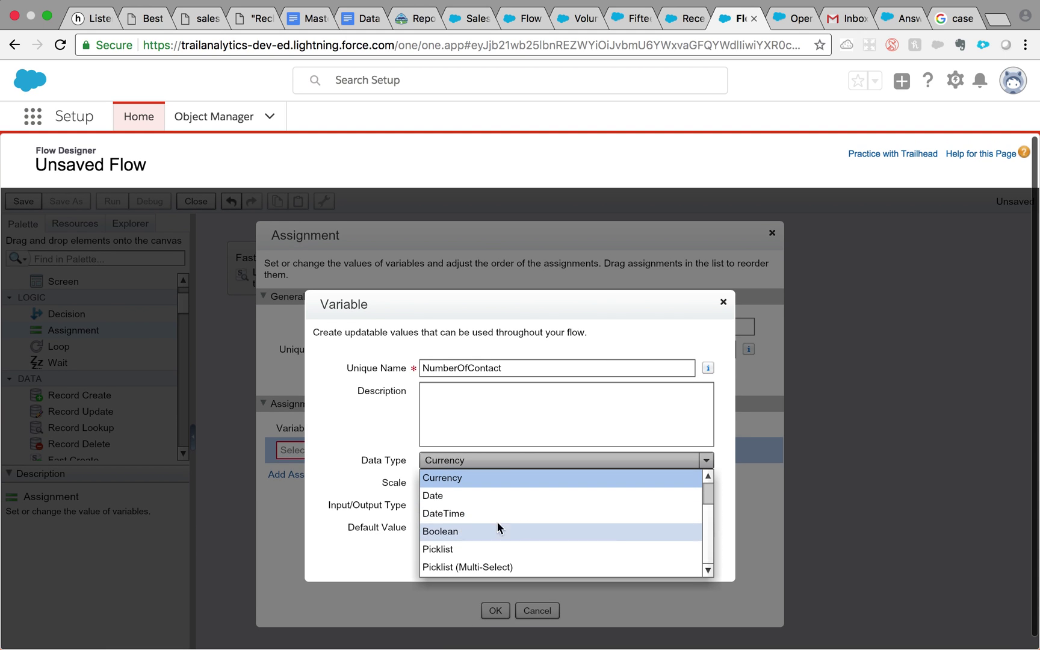
pyautogui.moveTo(708, 504); pyautogui.dragTo(711, 488)
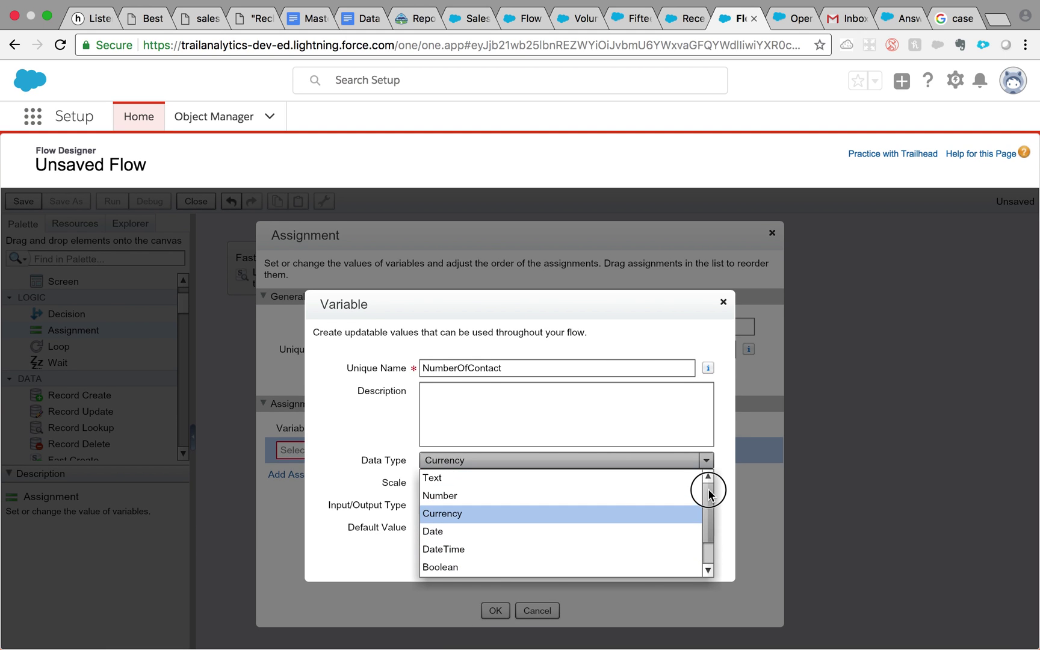
pyautogui.click(607, 486)
pyautogui.click(598, 463)
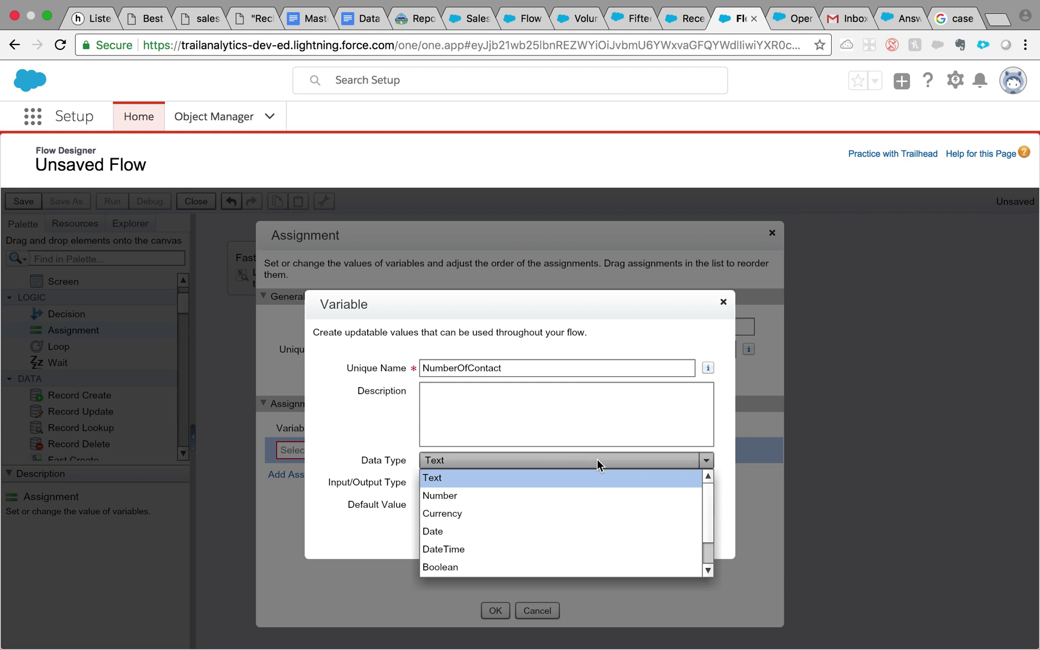
pyautogui.click(573, 501)
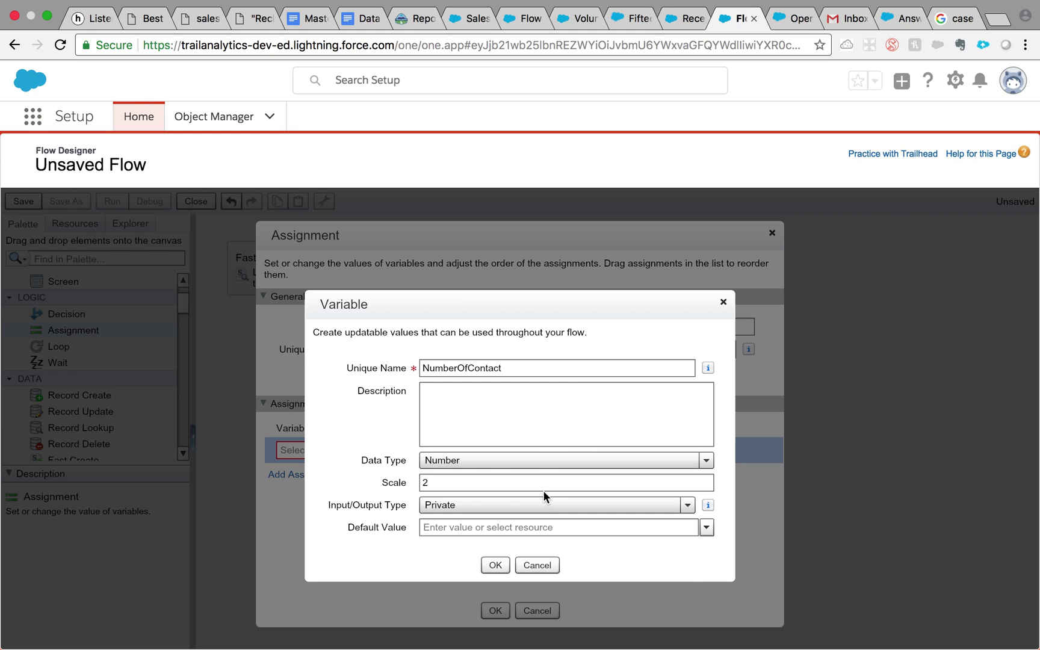
pyautogui.click(542, 506)
pyautogui.click(507, 578)
pyautogui.click(496, 565)
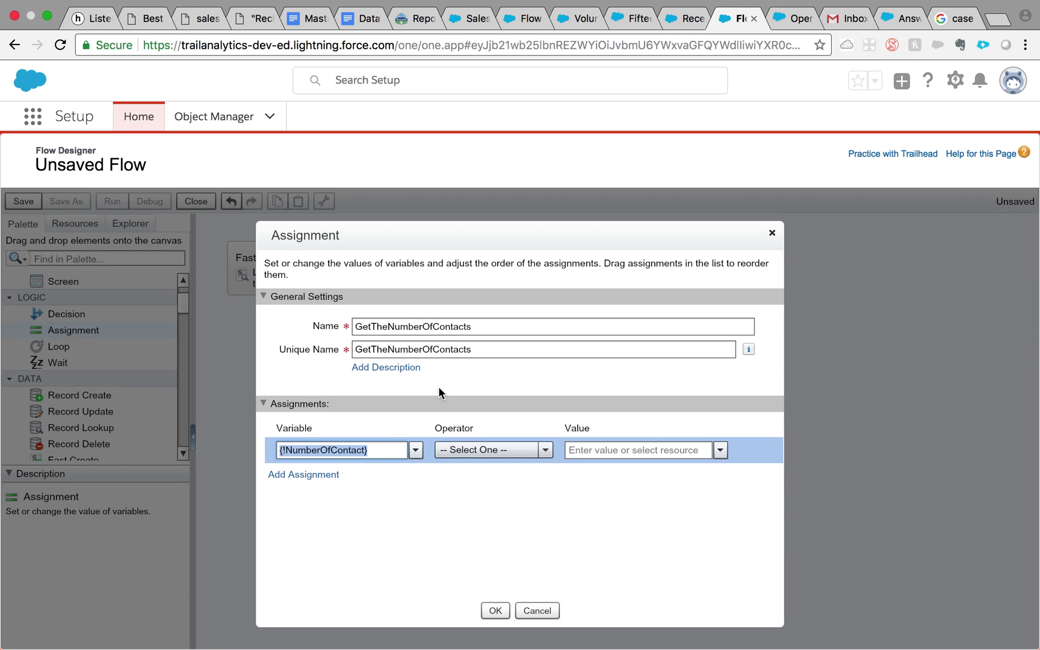
# Step: Set it equals count {!CollectionContacts} and confirm the assignment
pyautogui.click(547, 452)
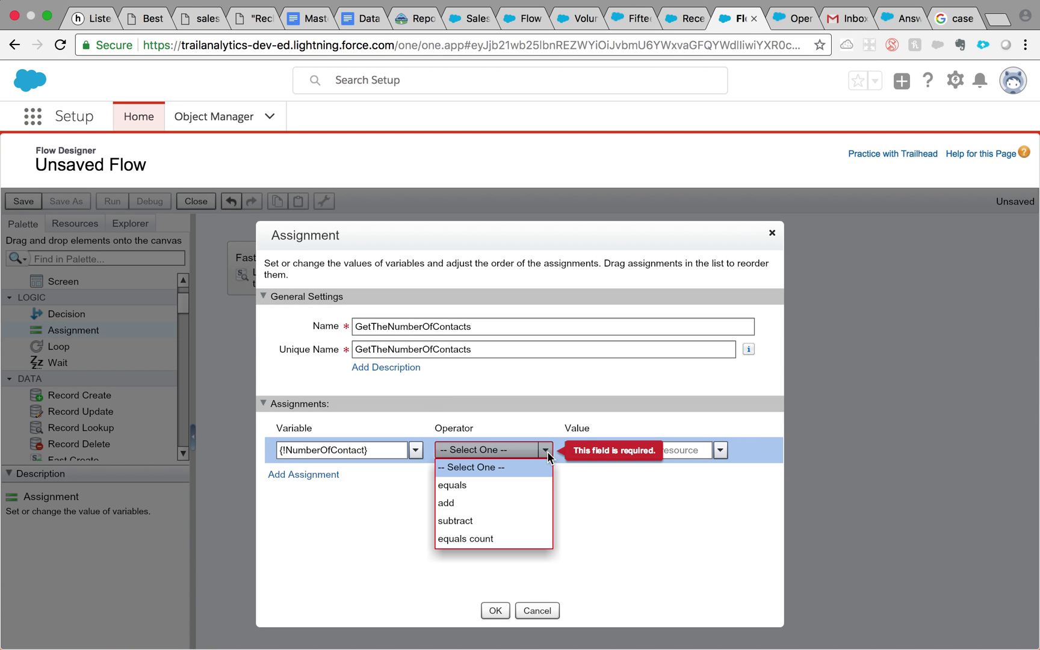
pyautogui.click(477, 538)
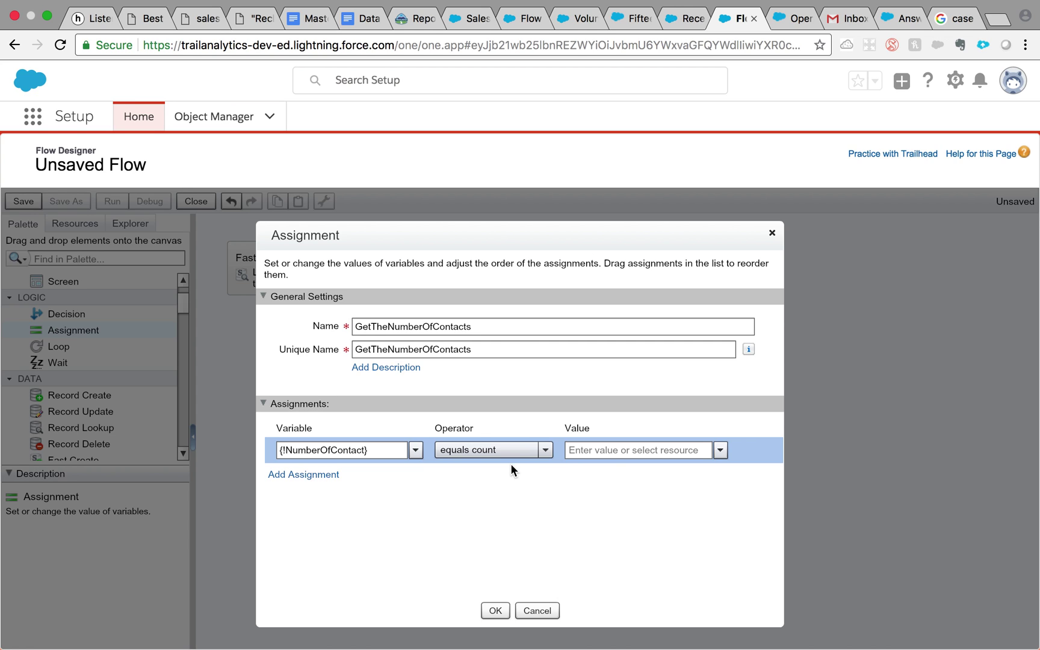
pyautogui.click(722, 450)
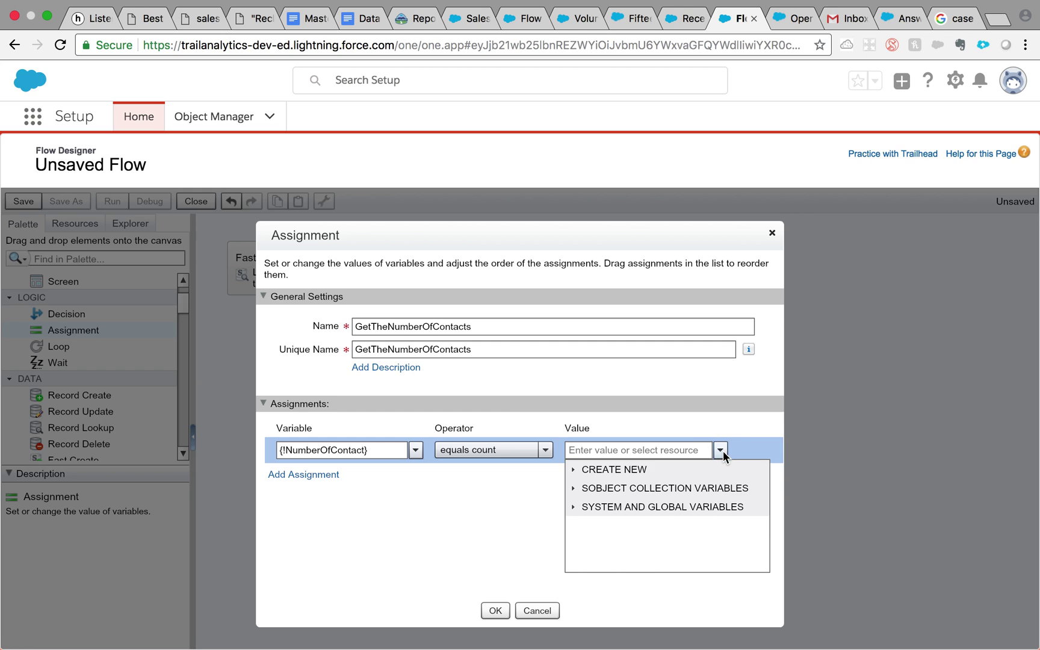
pyautogui.click(573, 488)
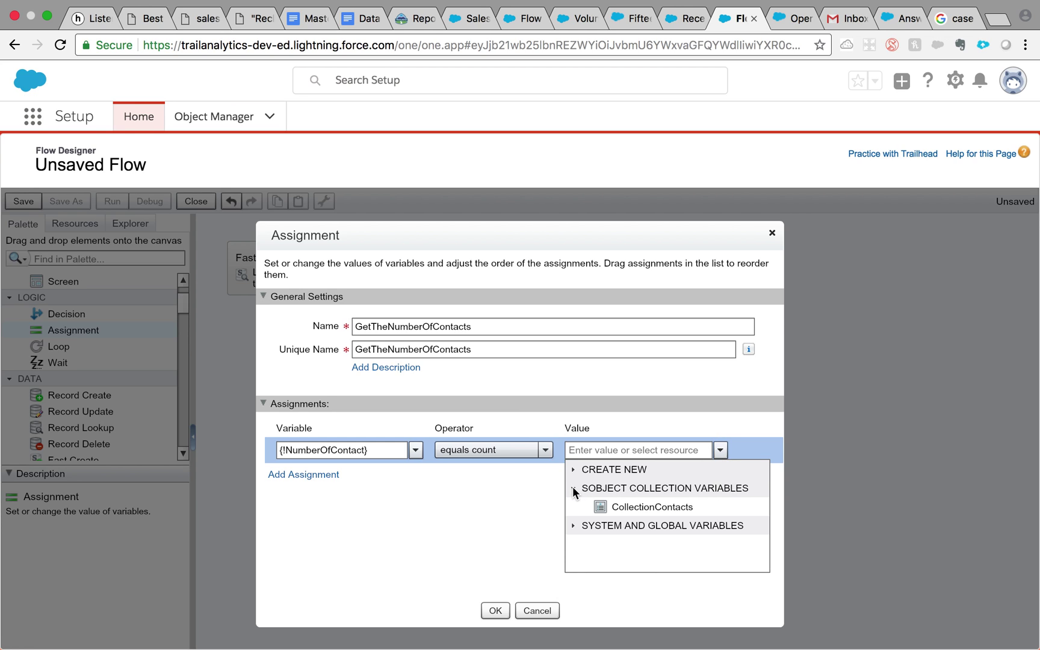
pyautogui.click(616, 509)
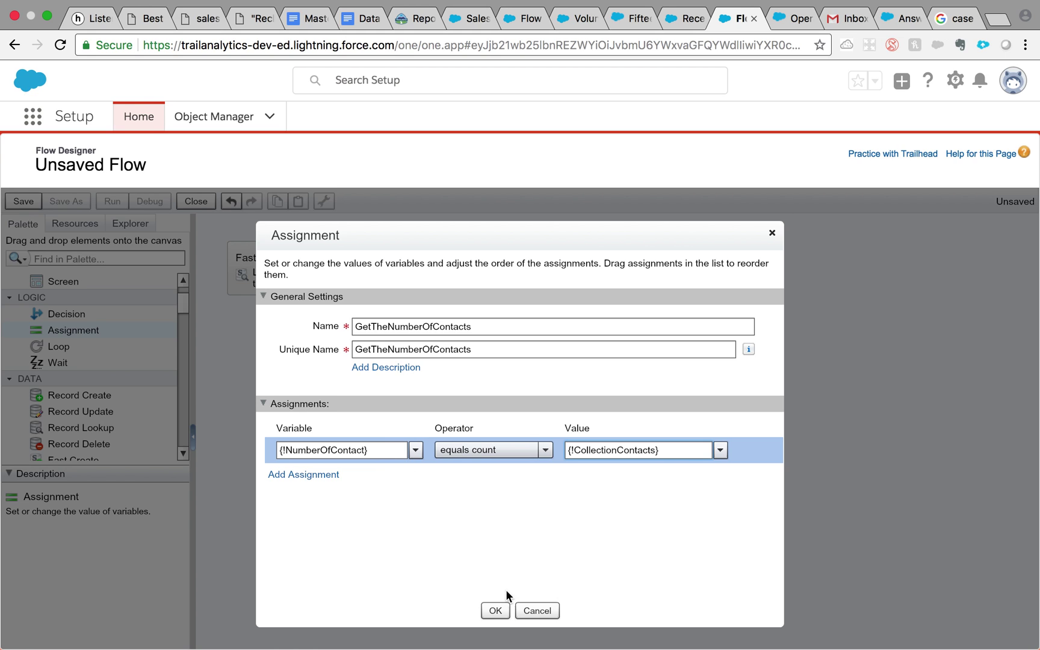
pyautogui.click(496, 611)
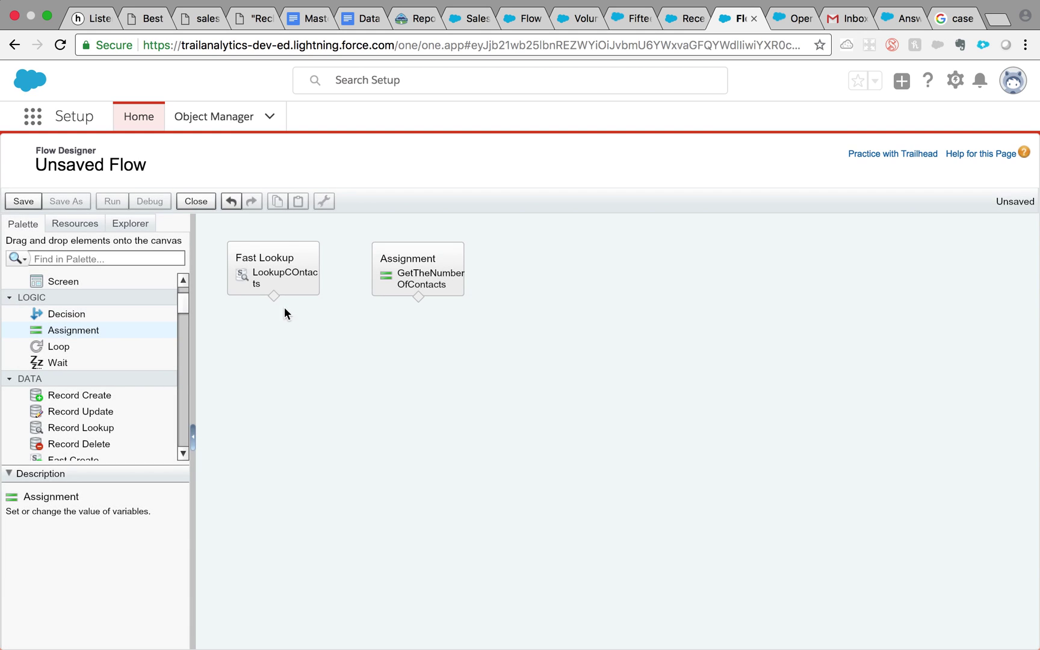
# Step: Connect the fast lookup to the assignment and add a decision named How Many COntacts
pyautogui.moveTo(274, 297); pyautogui.dragTo(420, 296)
pyautogui.moveTo(107, 311); pyautogui.dragTo(566, 277)
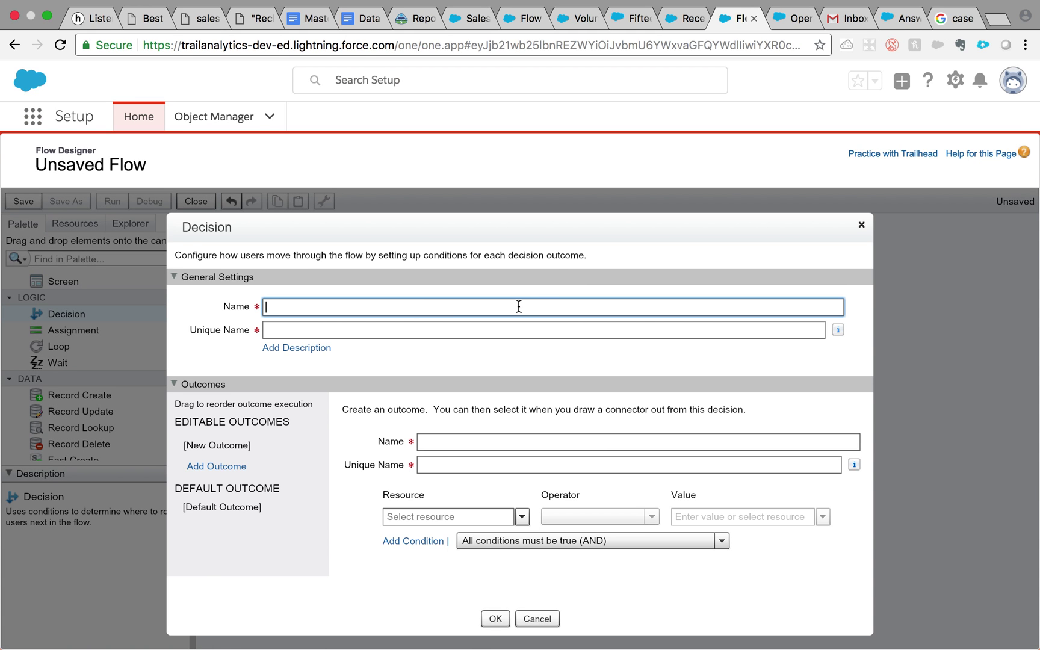
pyautogui.write('How Much')
pyautogui.press('BackSpace')
pyautogui.press('BackSpace')
pyautogui.press('BackSpace')
pyautogui.write('any')
pyautogui.write(' COntcats')
pyautogui.press('BackSpace')
pyautogui.press('BackSpace')
pyautogui.press('BackSpace')
pyautogui.press('BackSpace')
pyautogui.write('acts')
pyautogui.click(508, 328)
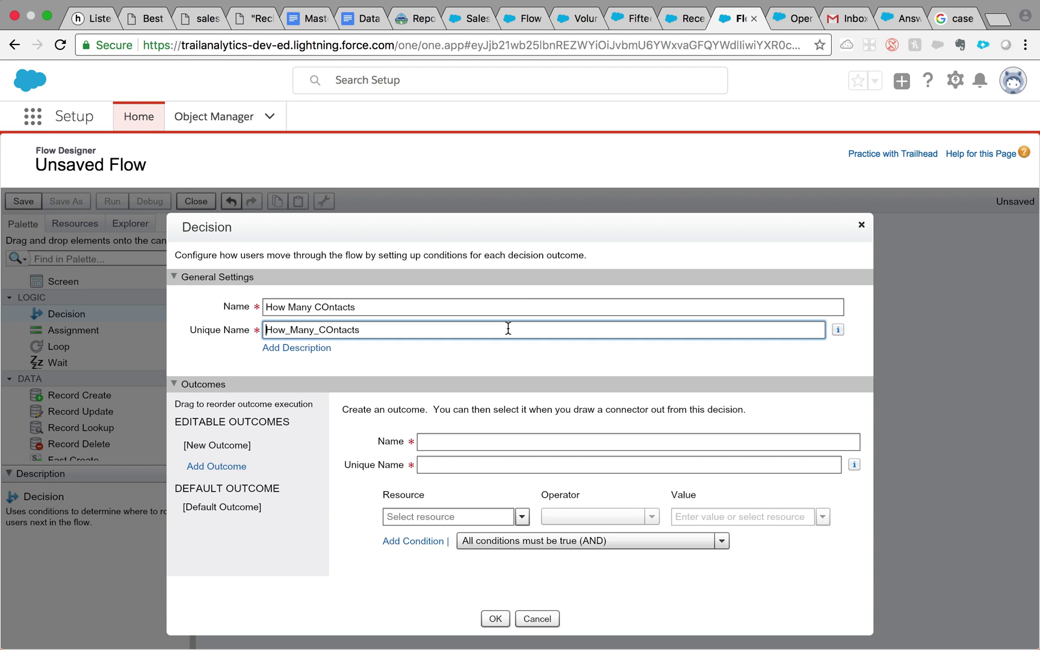
# Step: Add outcome 'Greater Than 3?' testing the {!NumberOfContact} variable
pyautogui.click(496, 442)
pyautogui.write('Gr')
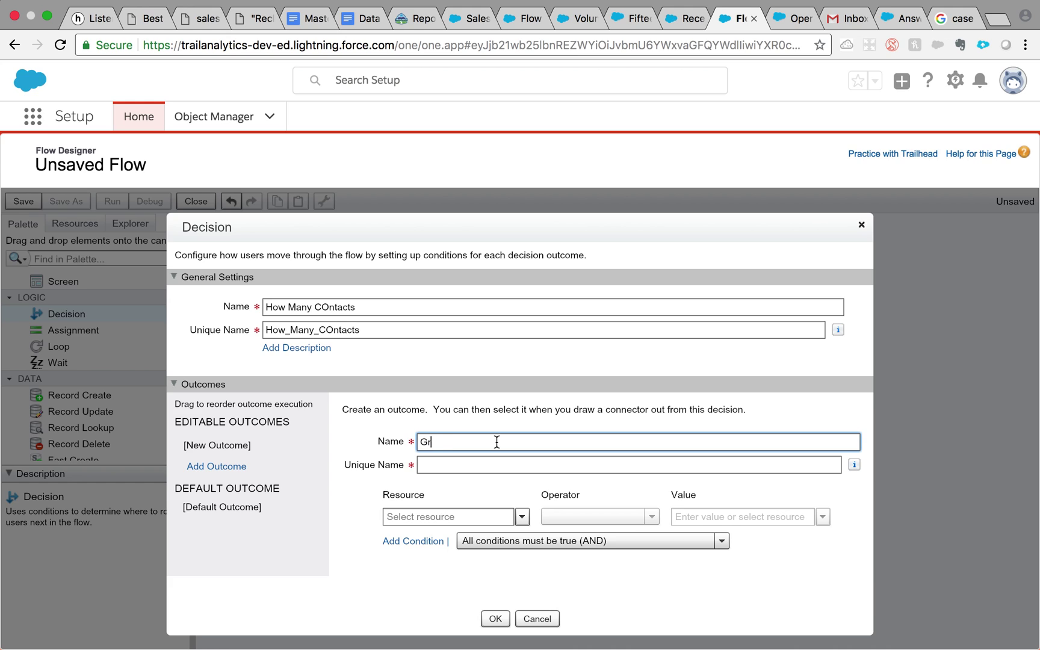
pyautogui.write('eater Than 3?')
pyautogui.click(496, 461)
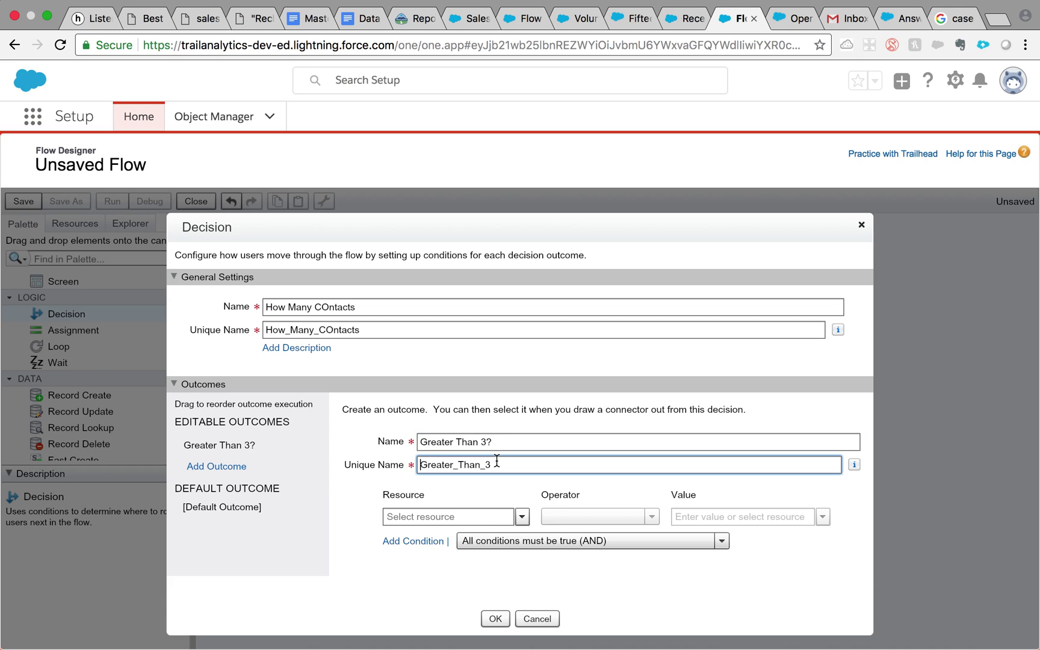
pyautogui.click(497, 514)
pyautogui.click(521, 516)
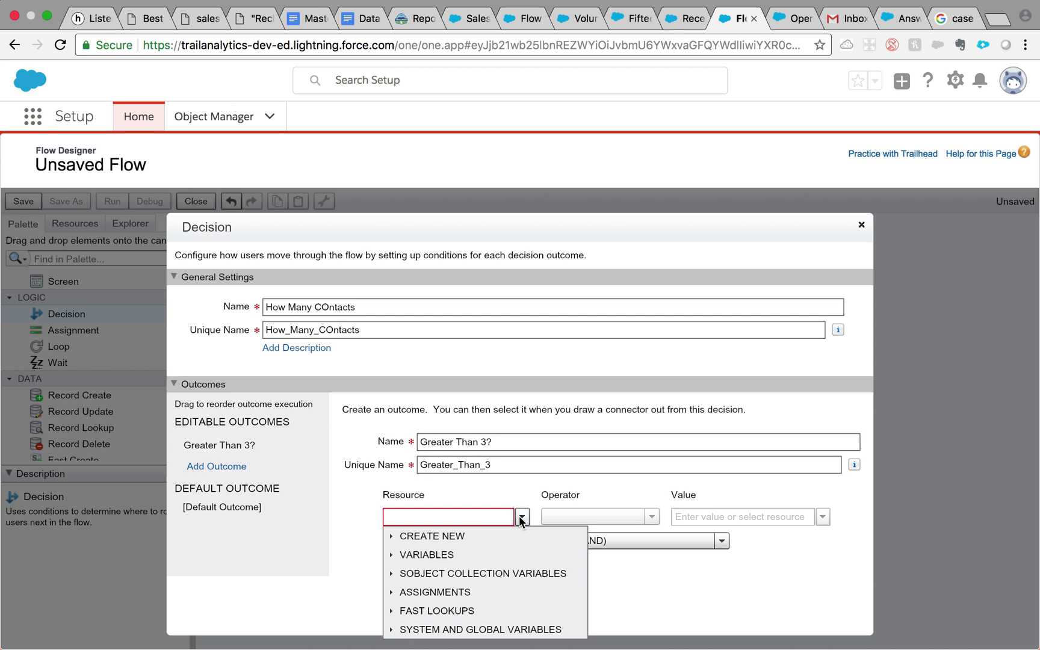
pyautogui.click(392, 555)
pyautogui.click(436, 577)
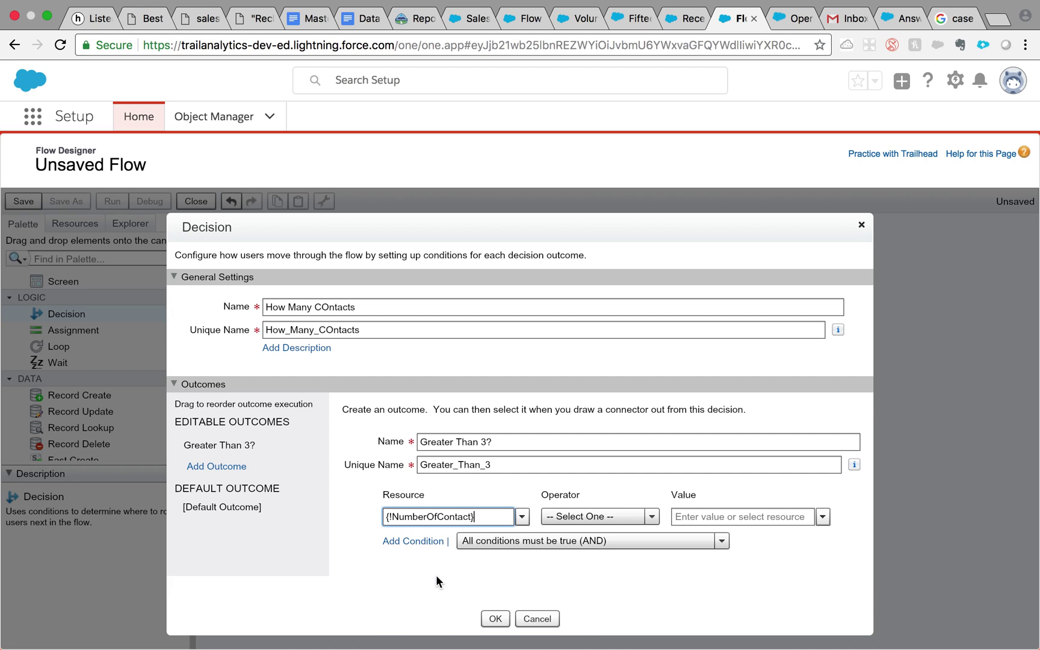
# Step: Set the condition to greater than or equal 3 and confirm the decision
pyautogui.click(649, 518)
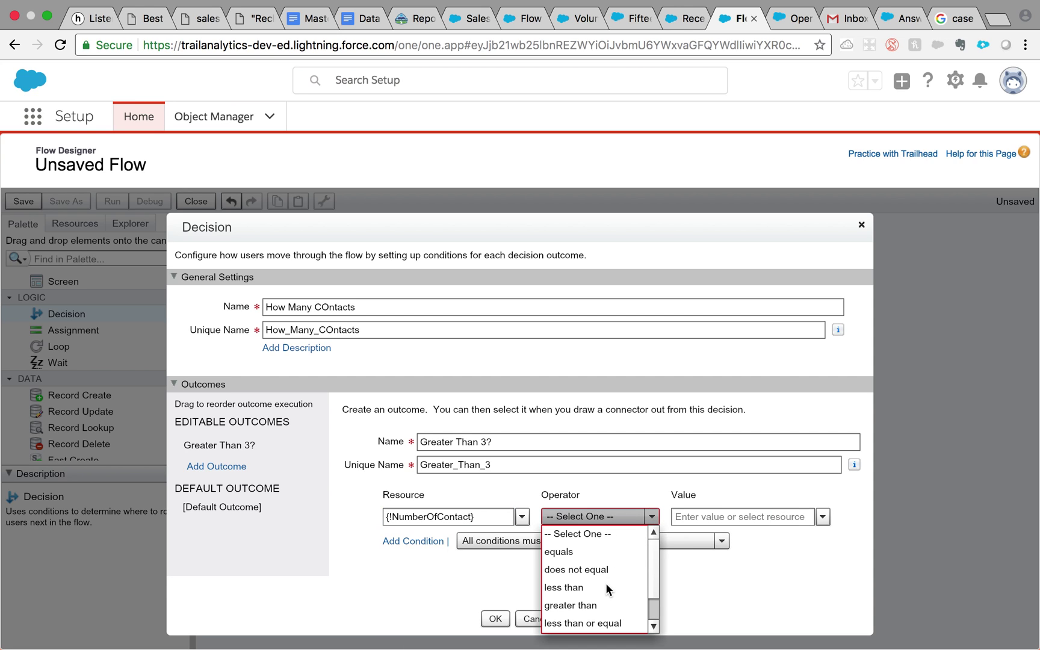
pyautogui.click(596, 606)
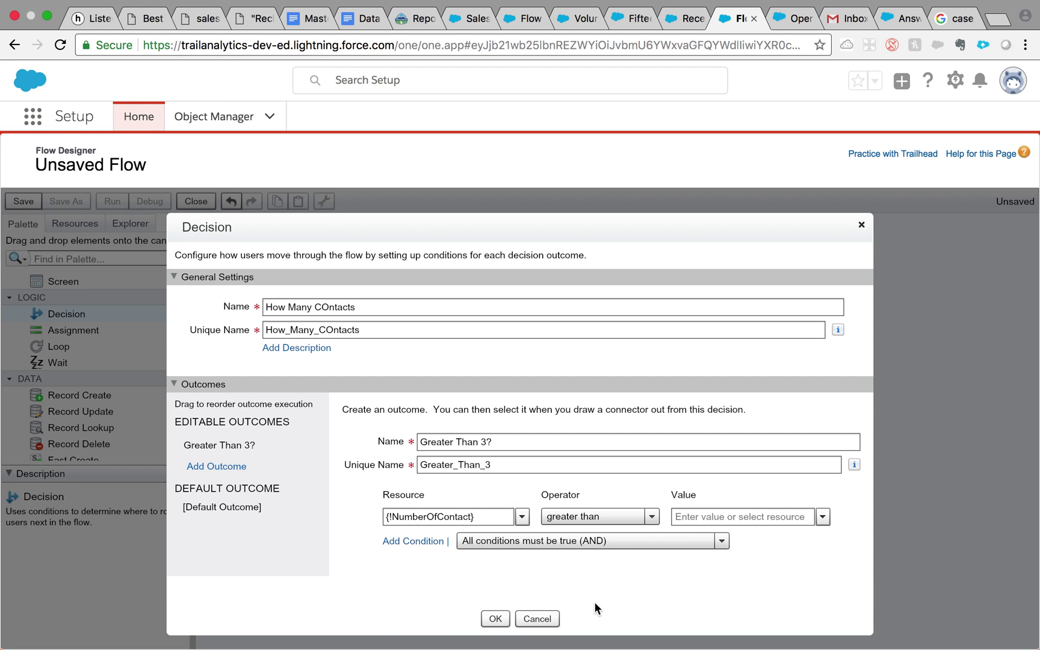
pyautogui.click(650, 518)
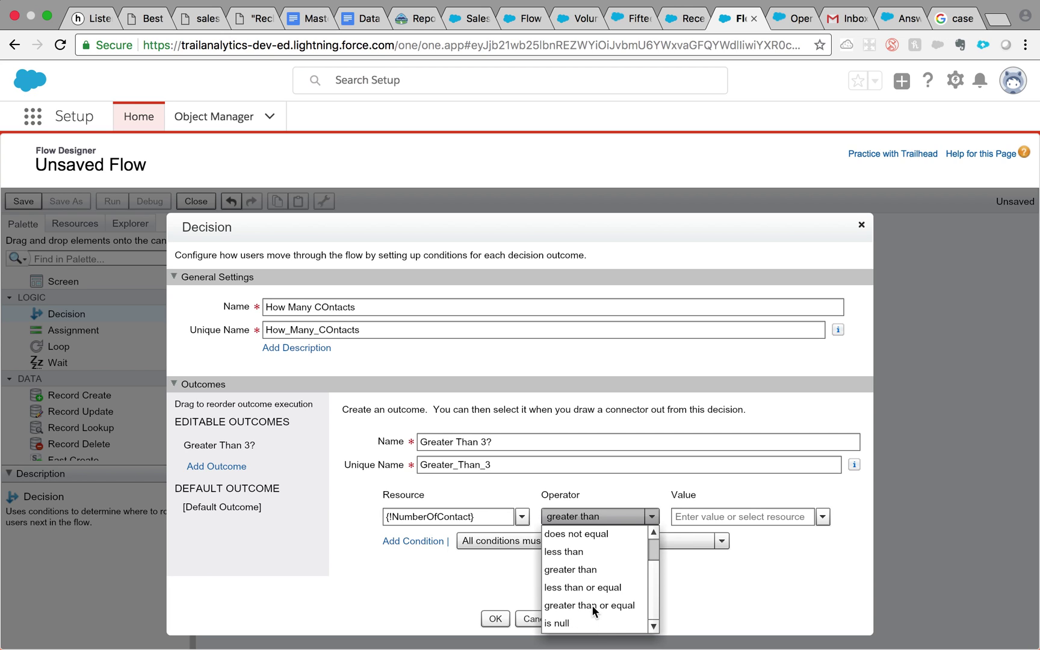
pyautogui.click(590, 606)
pyautogui.click(712, 517)
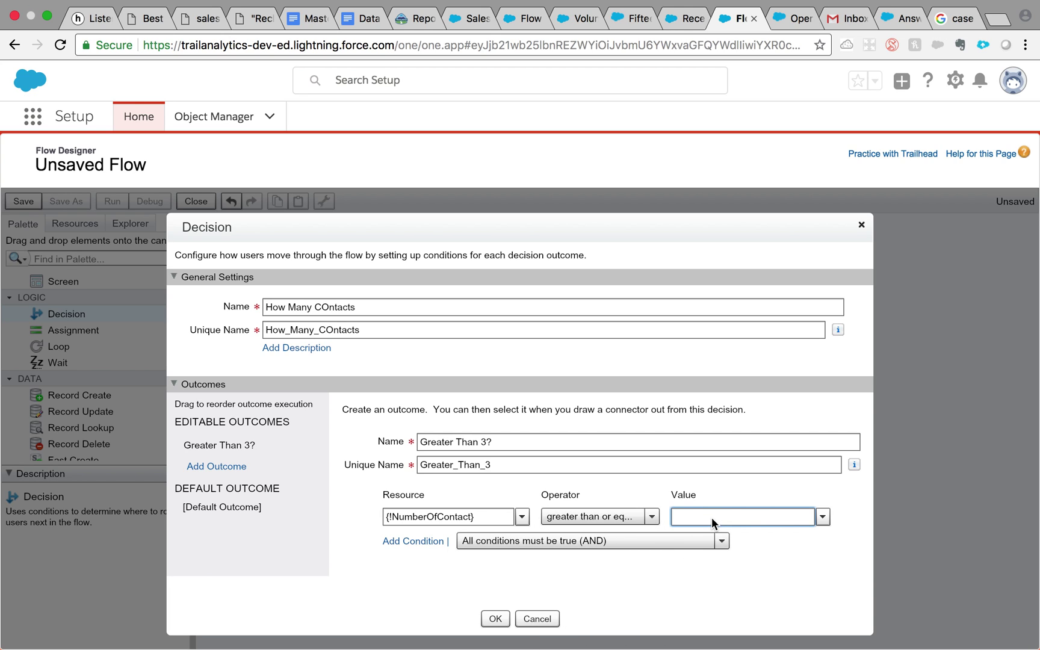
pyautogui.write('3')
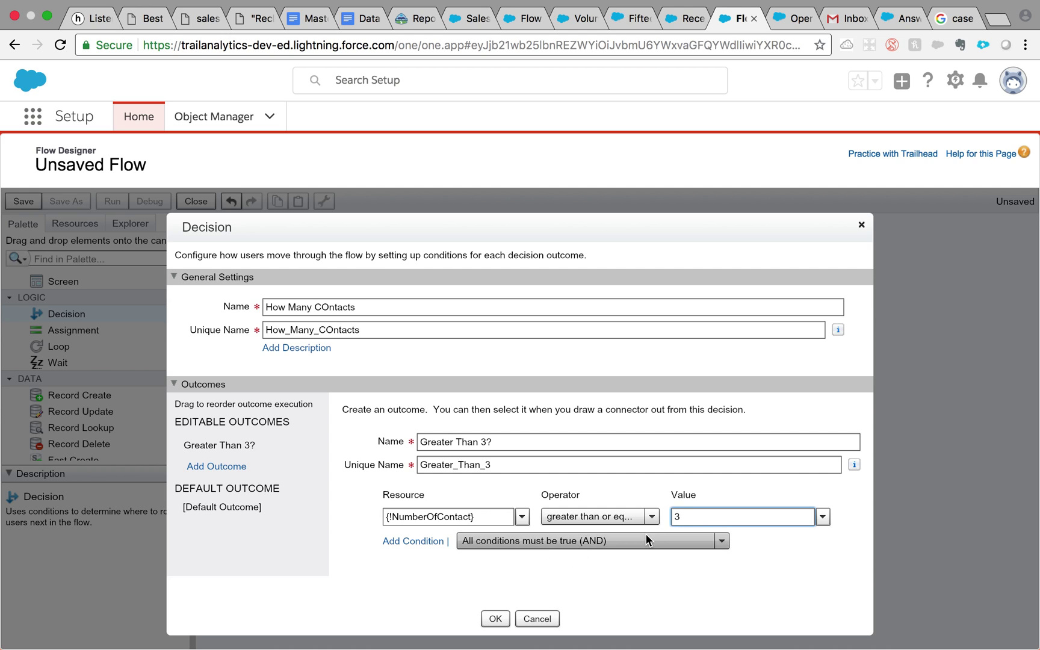
pyautogui.scroll(-1, 615, 574)
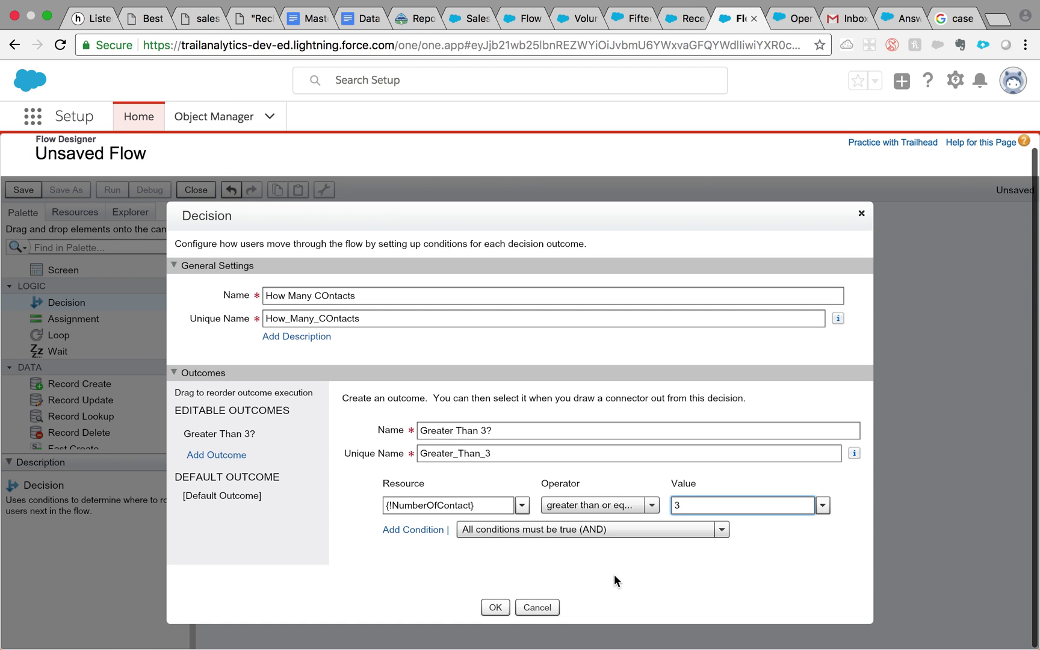
pyautogui.click(494, 606)
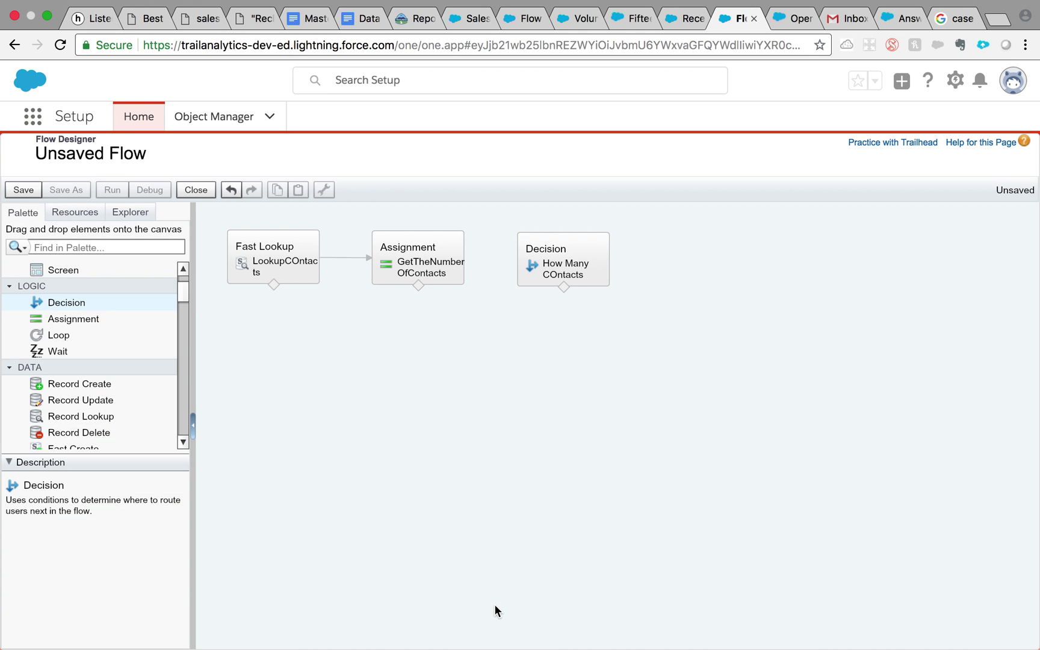
# Step: Connect the Assignment to the decision and add a Record Update 'Update Account Type' on Account
pyautogui.moveTo(418, 287); pyautogui.dragTo(566, 286)
pyautogui.moveTo(95, 399); pyautogui.dragTo(563, 373)
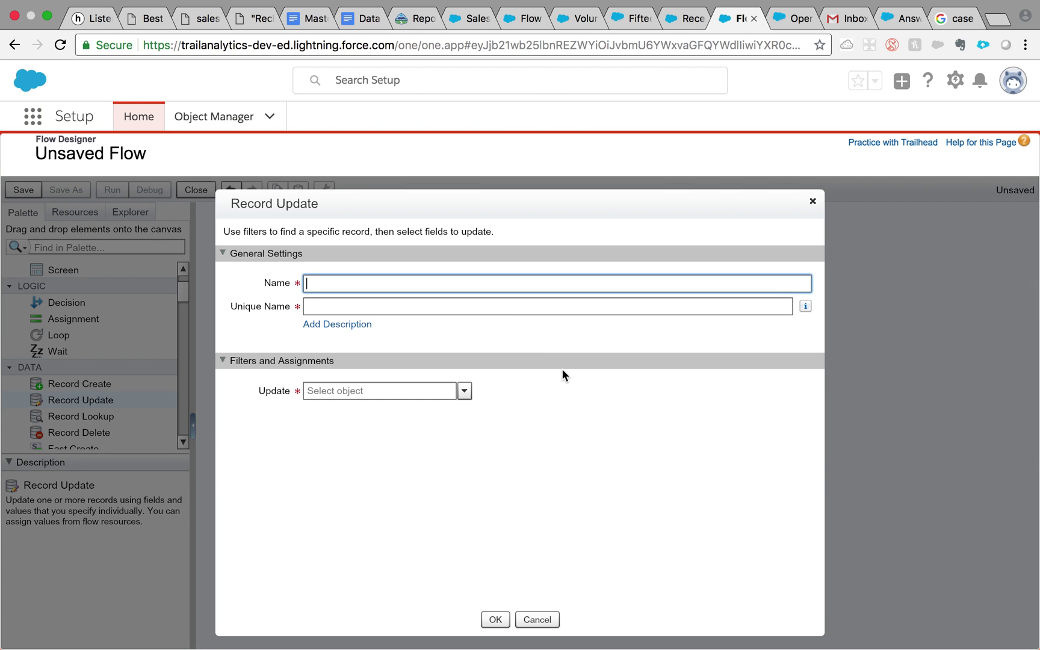
pyautogui.write('Update Account Type')
pyautogui.click(517, 308)
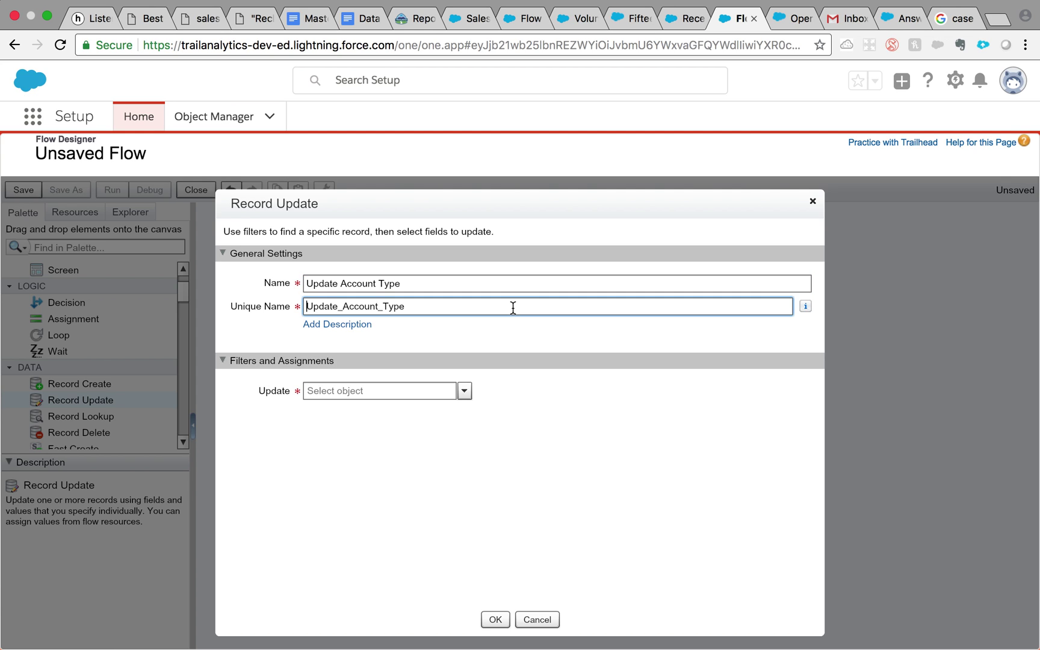
pyautogui.click(465, 391)
pyautogui.click(428, 392)
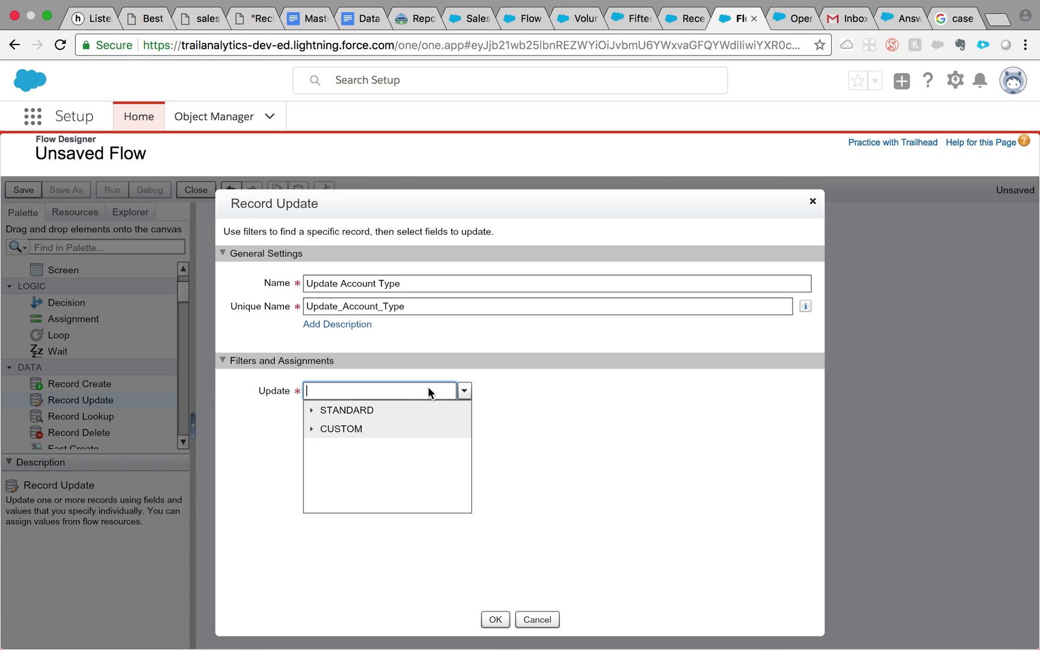
pyautogui.write('accou')
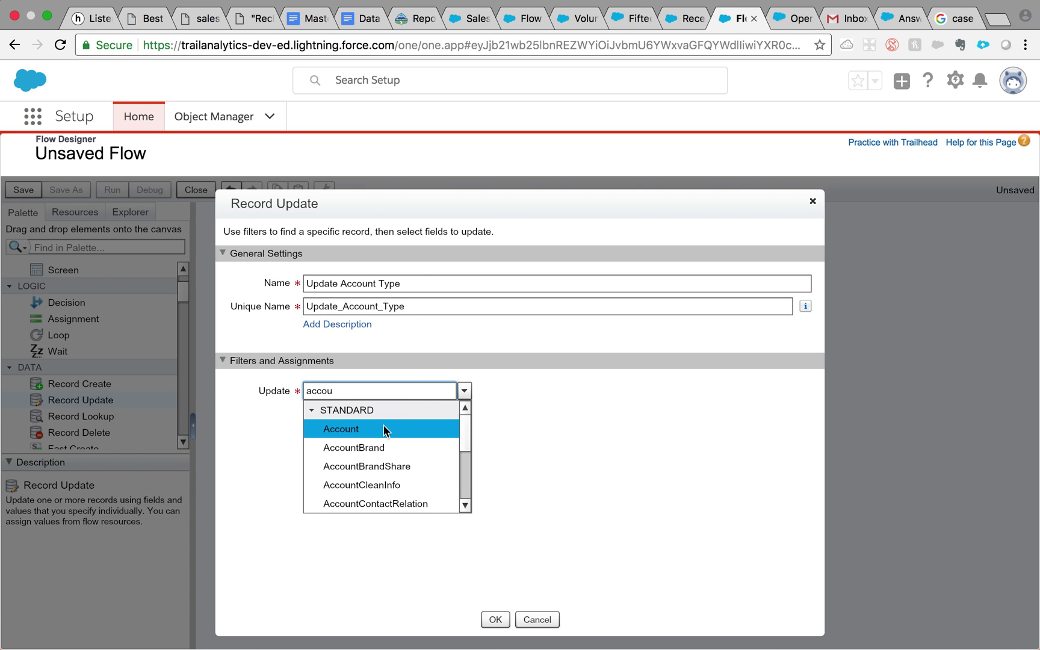
pyautogui.click(383, 428)
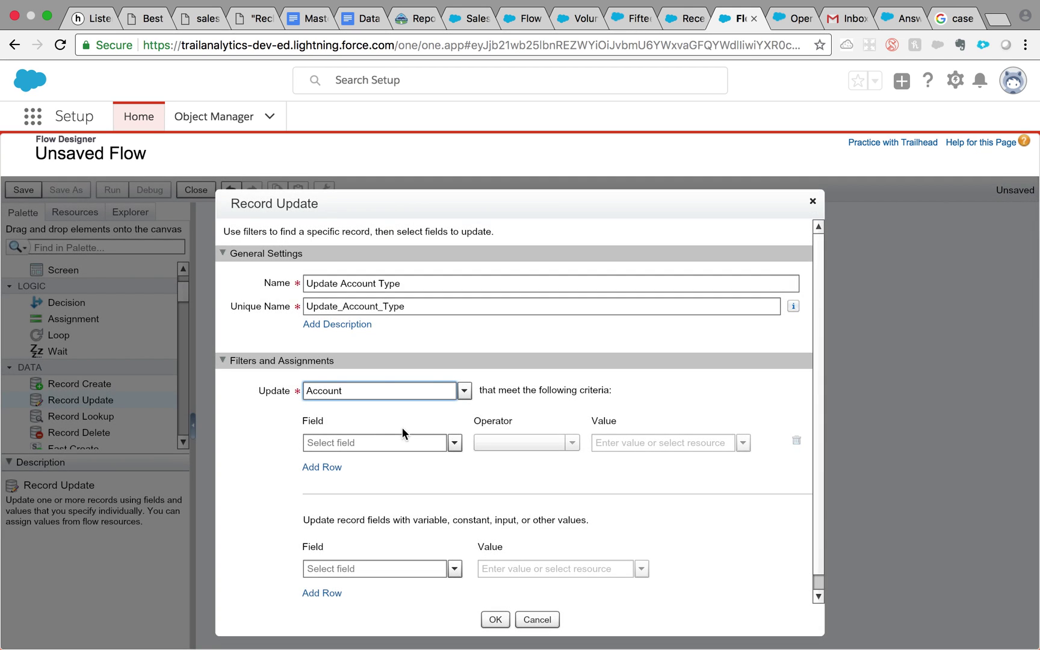
# Step: Filter the Account records where Id equals {!varAcctId}
pyautogui.click(454, 443)
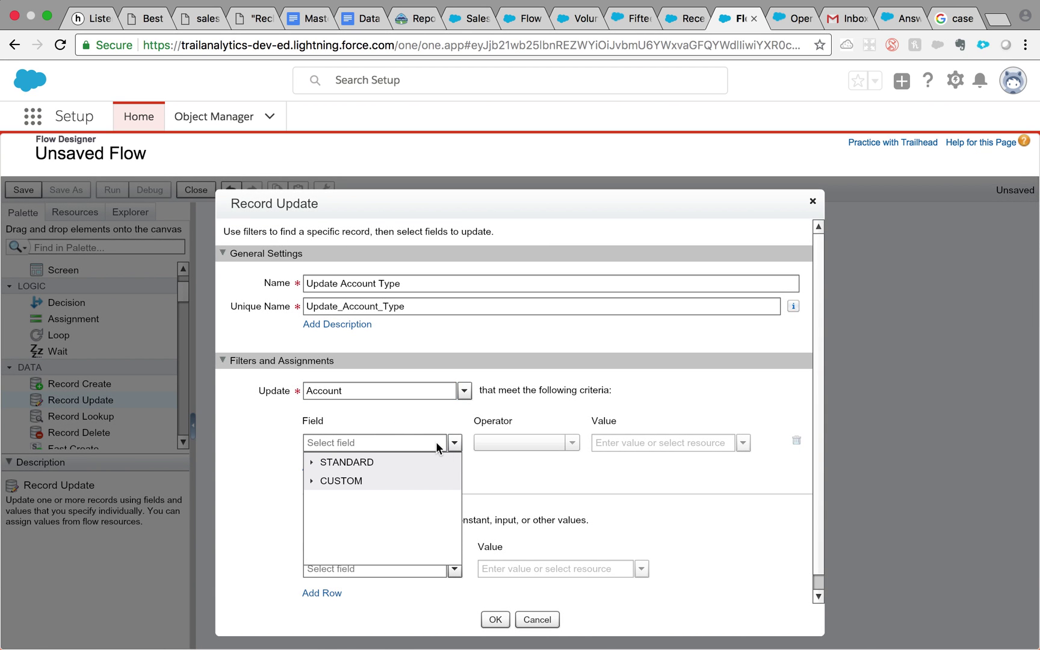
pyautogui.click(437, 445)
pyautogui.write('acc')
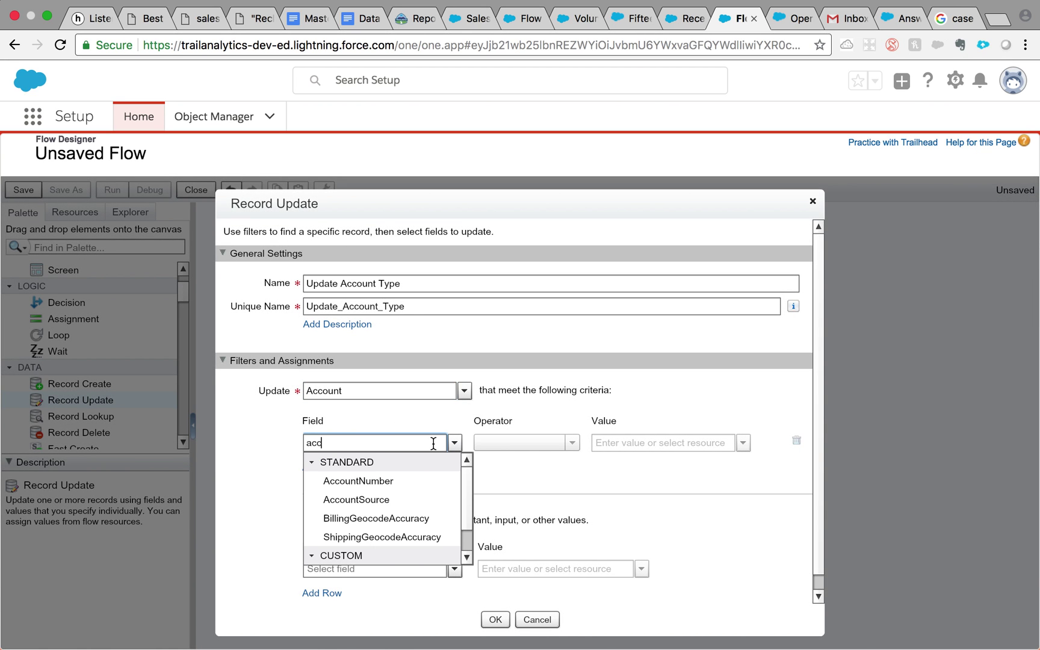
pyautogui.doubleClick(375, 445)
pyautogui.click(374, 443)
pyautogui.press('BackSpace')
pyautogui.press('BackSpace')
pyautogui.press('BackSpace')
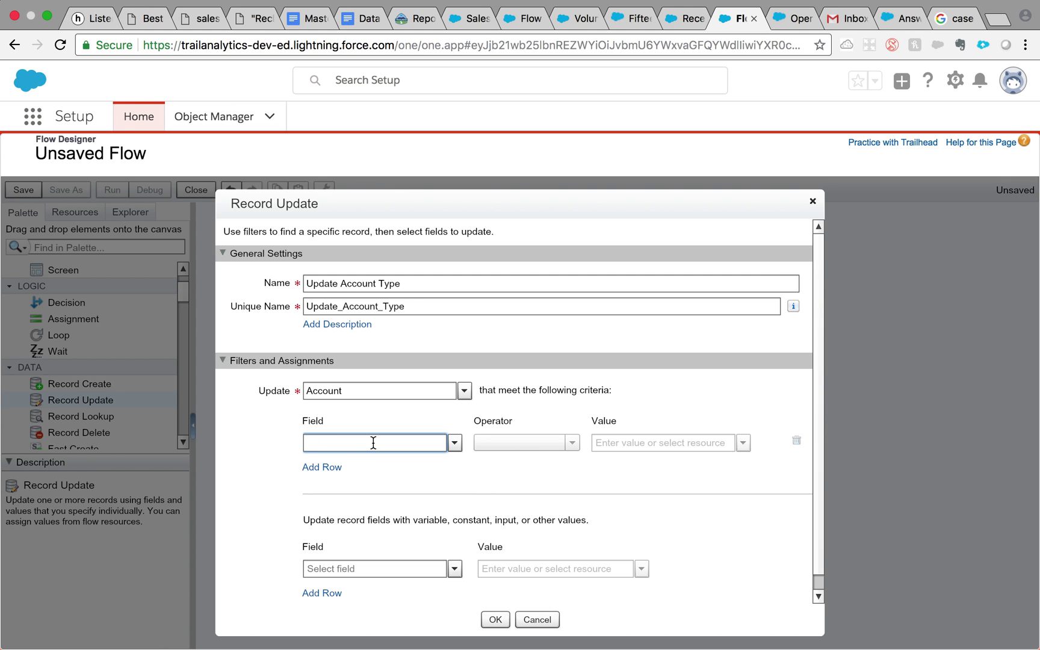
pyautogui.write('id')
pyautogui.click(352, 556)
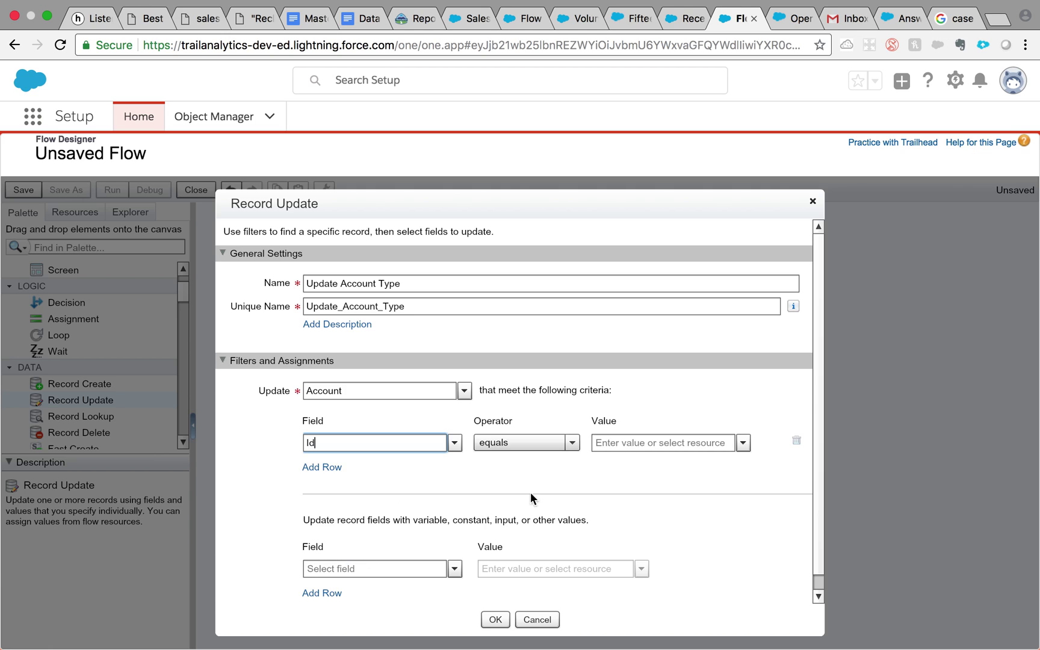
pyautogui.click(742, 444)
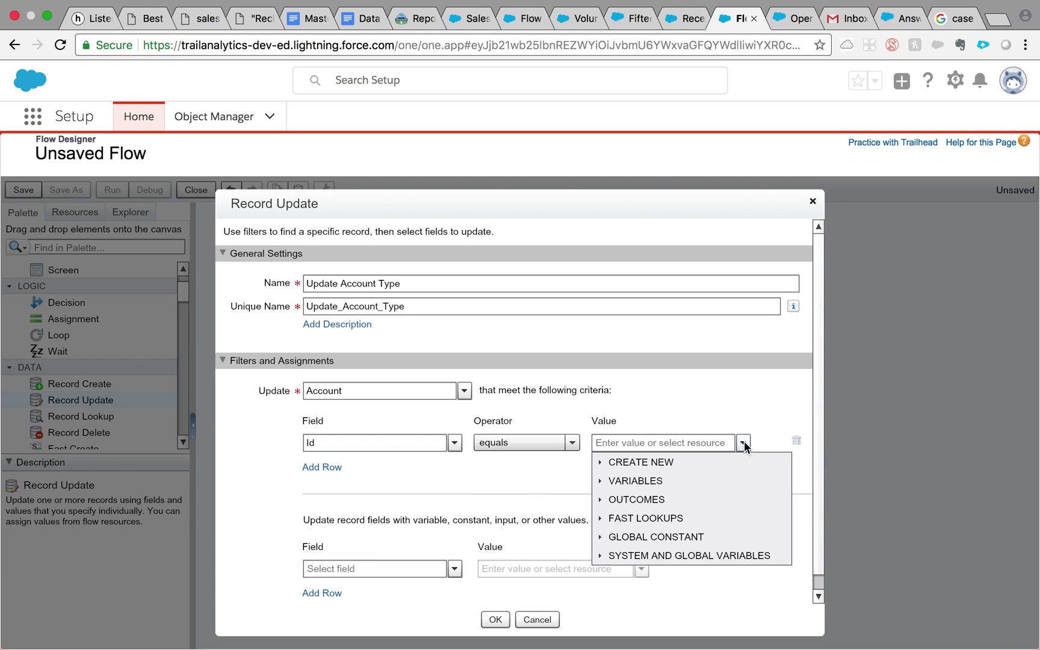
pyautogui.click(602, 482)
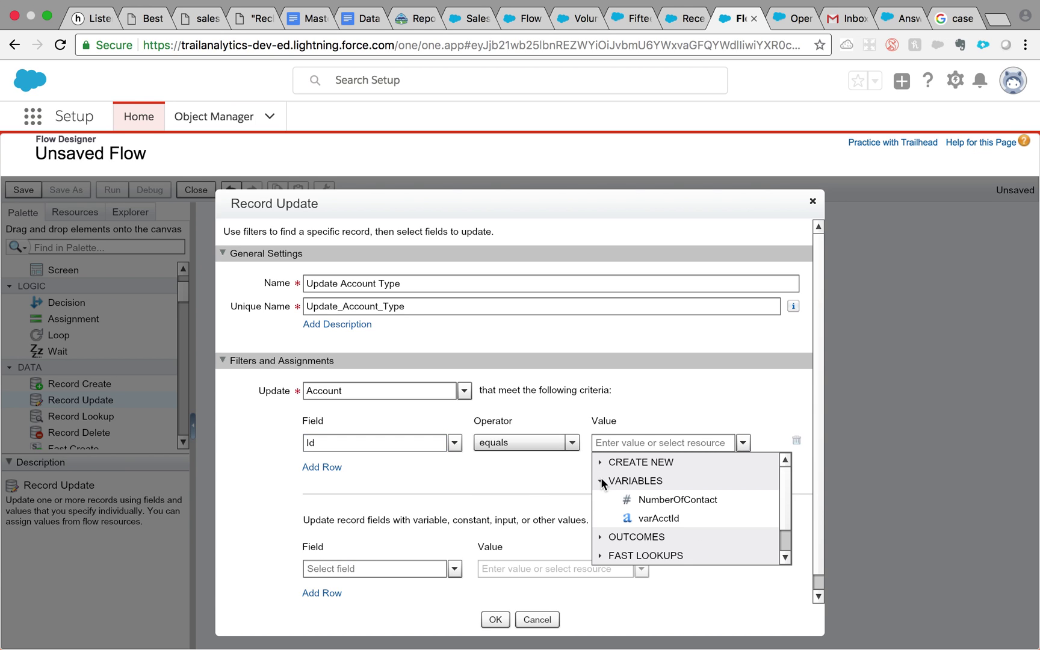
pyautogui.click(637, 513)
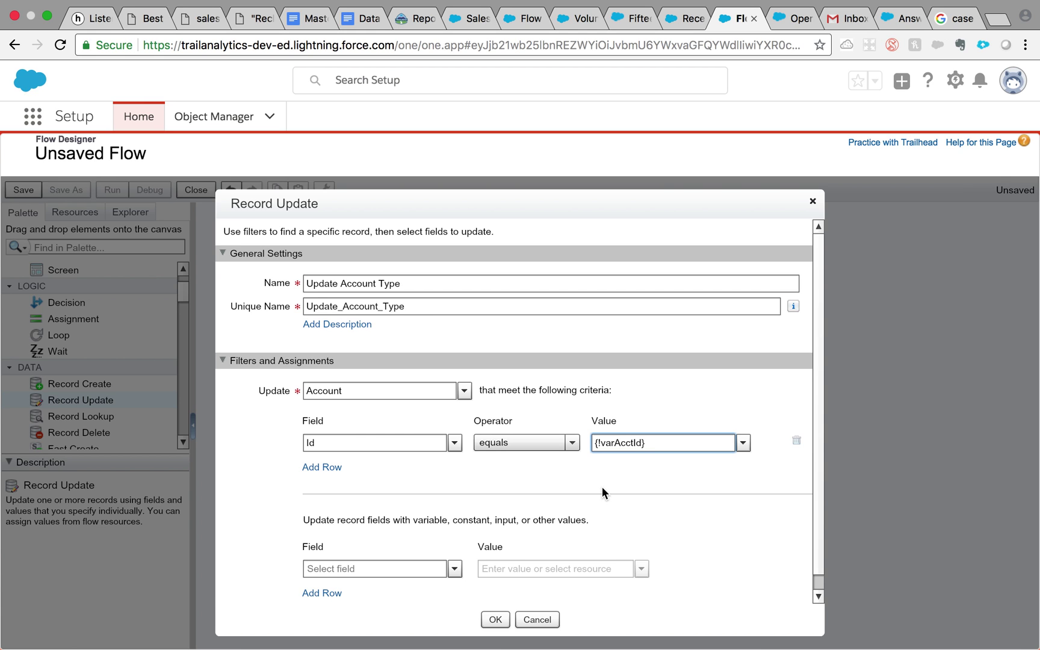
pyautogui.scroll(-1, 602, 487)
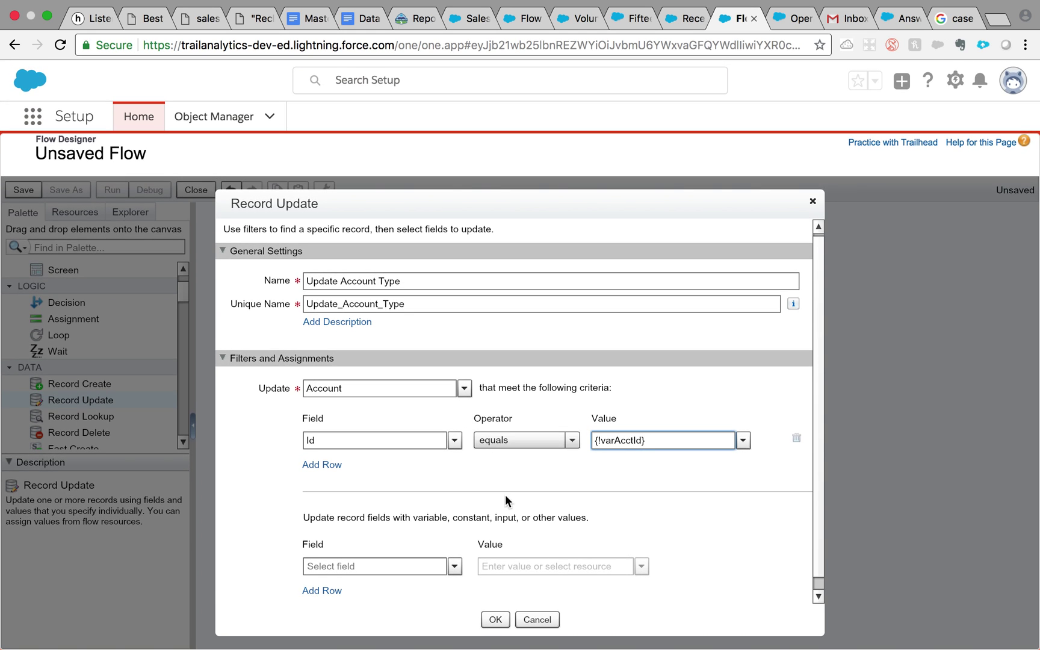
pyautogui.moveTo(821, 503); pyautogui.dragTo(815, 522)
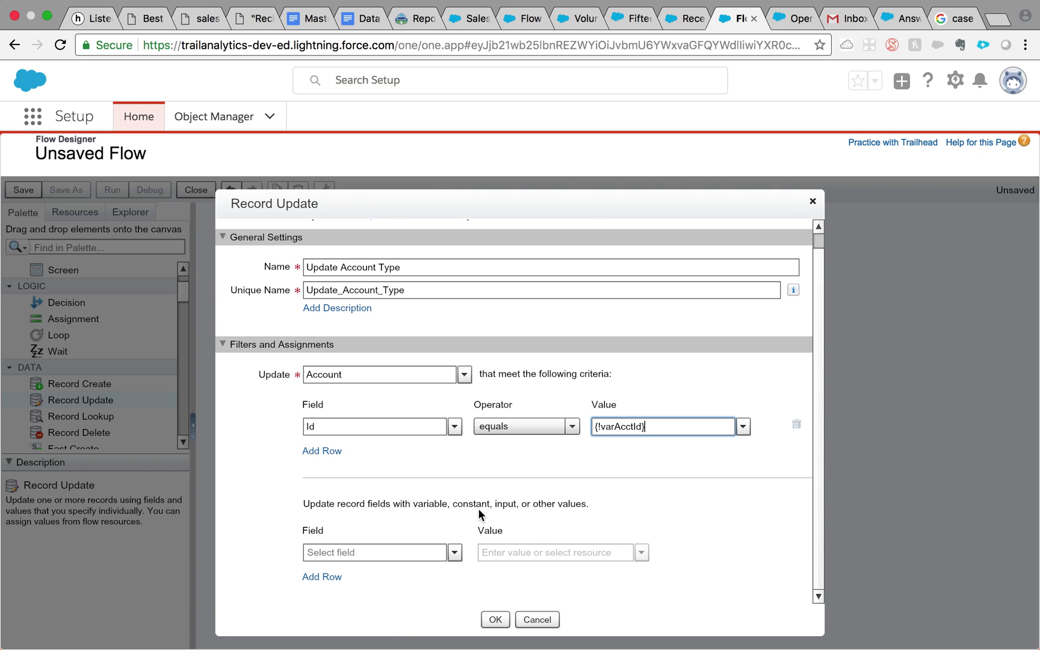
# Step: Set the account's Rating field to the picklist value Hot
pyautogui.click(454, 552)
pyautogui.click(332, 550)
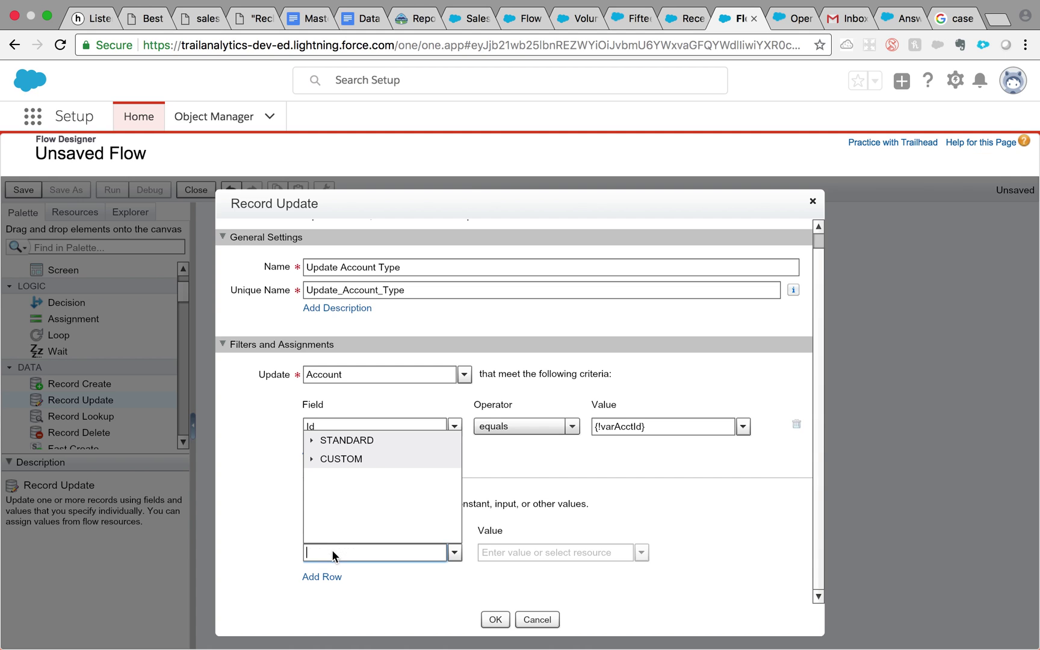
pyautogui.write('ty')
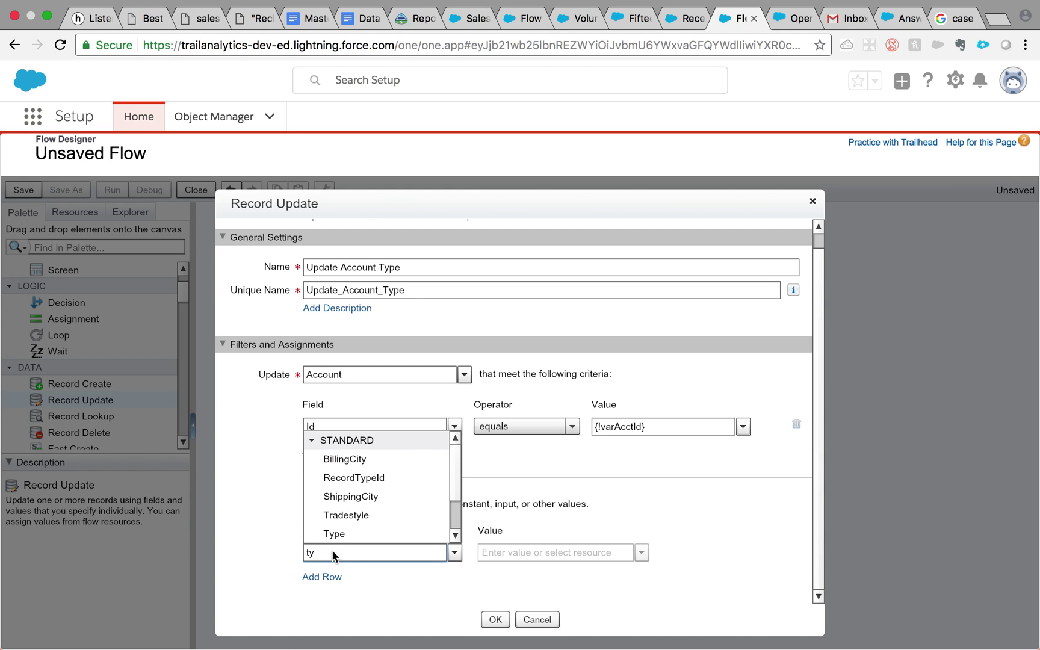
pyautogui.scroll(-1, 336, 535)
pyautogui.doubleClick(311, 549)
pyautogui.write('Rat')
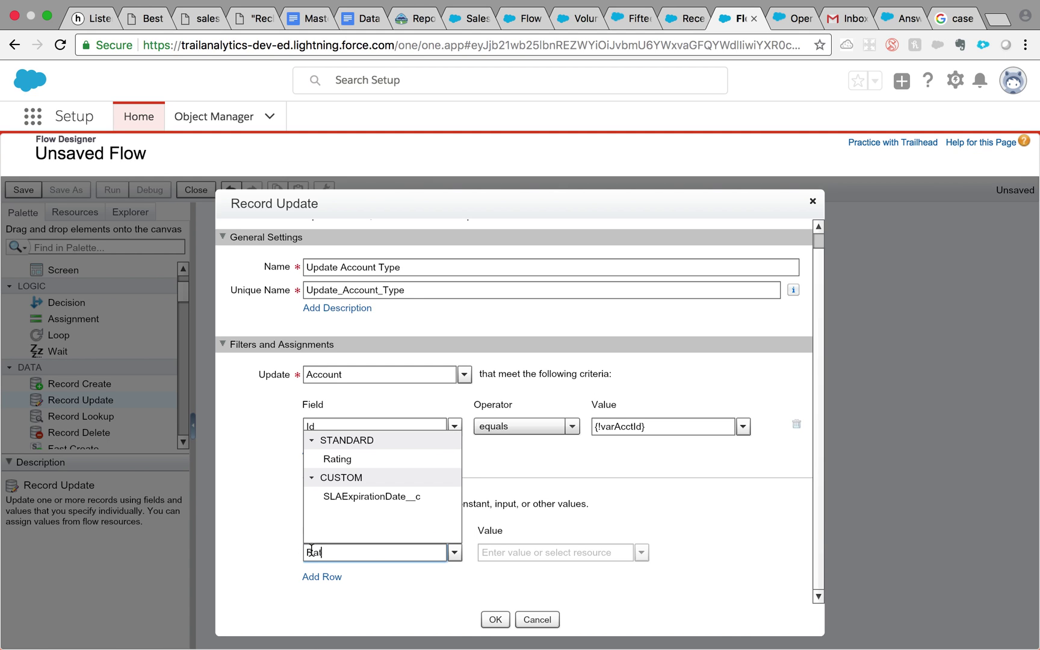
pyautogui.click(348, 459)
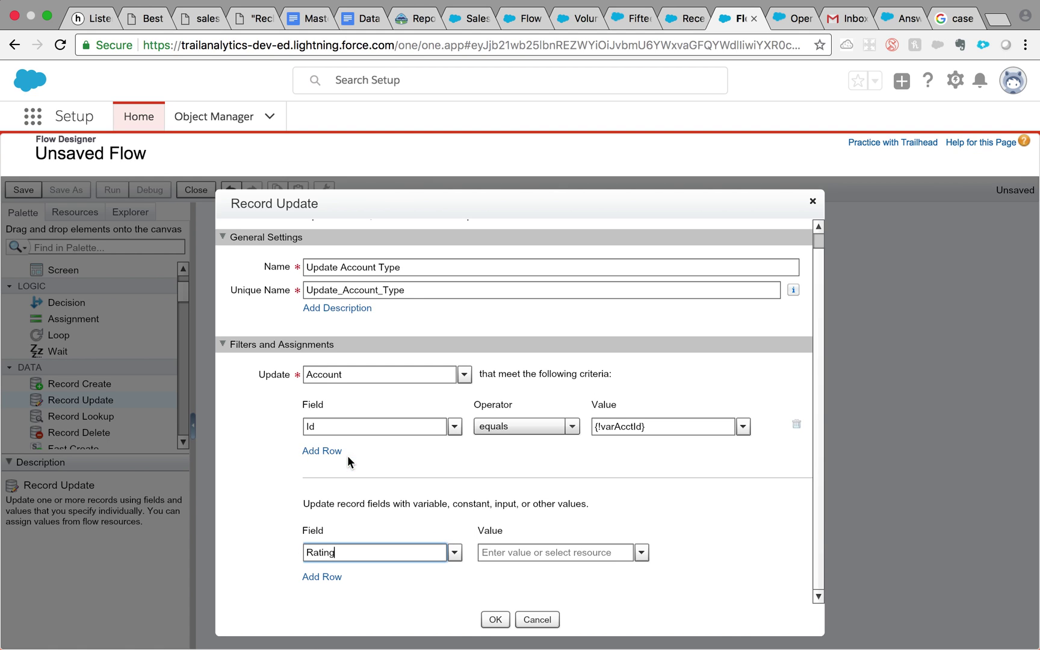
pyautogui.click(641, 553)
pyautogui.scroll(-1, 548, 506)
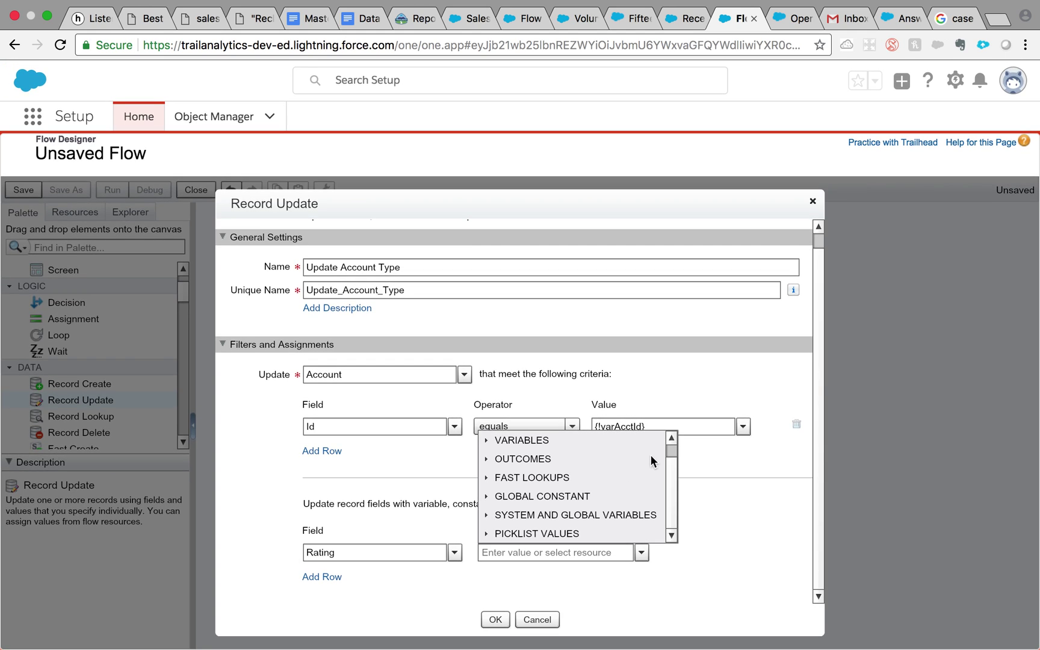
pyautogui.click(486, 533)
pyautogui.moveTo(671, 475); pyautogui.dragTo(671, 509)
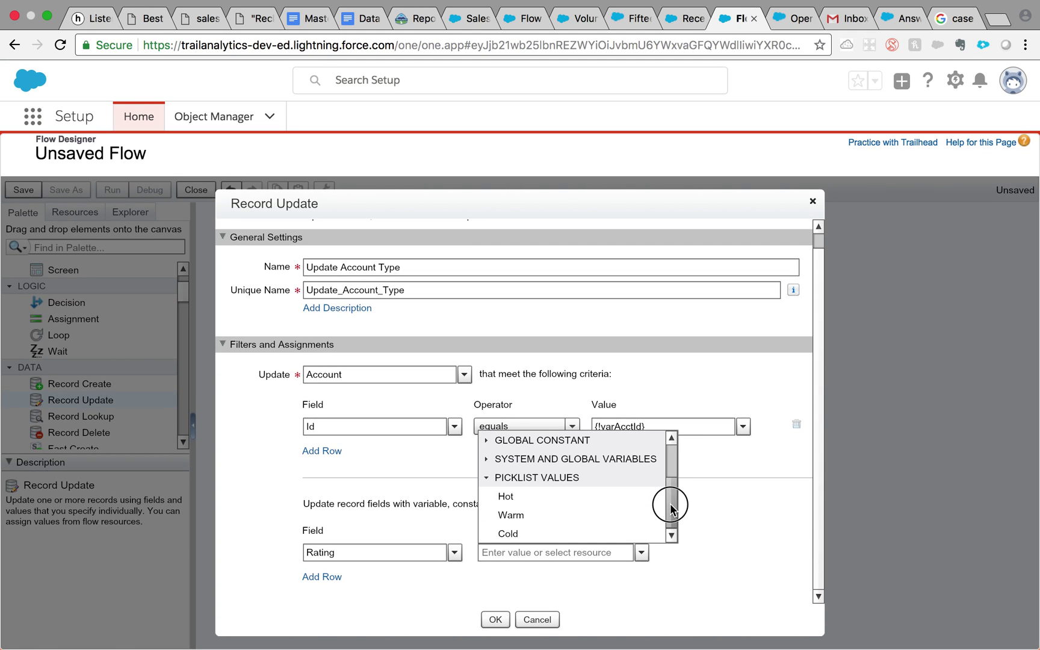
pyautogui.click(551, 497)
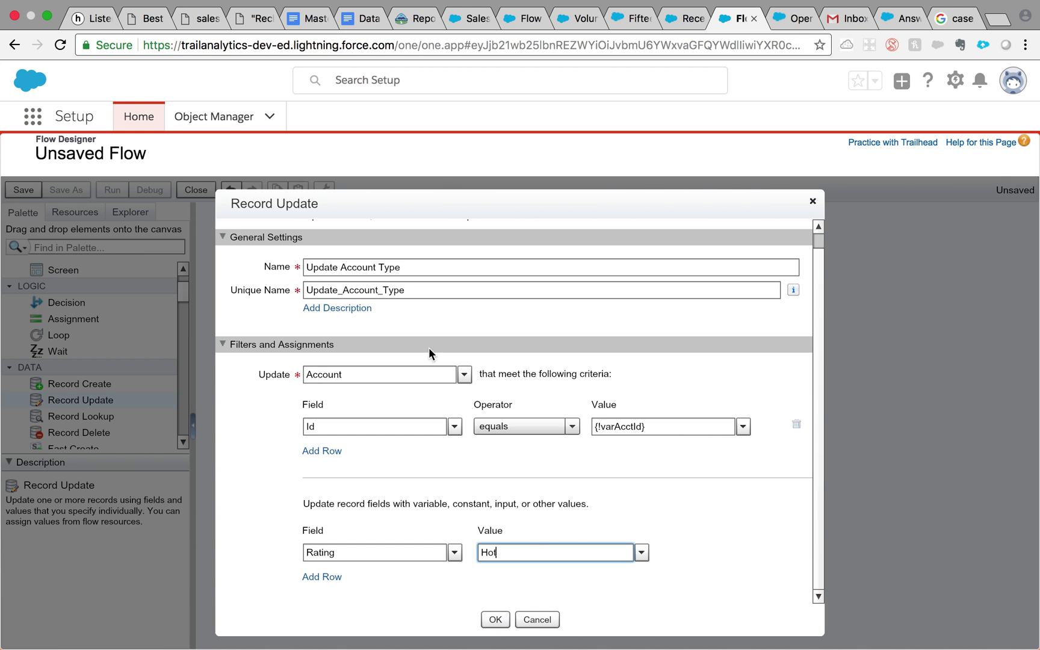
# Step: Rename the name and unique name to Update Account Rating and save the step
pyautogui.doubleClick(390, 267)
pyautogui.write('Rating')
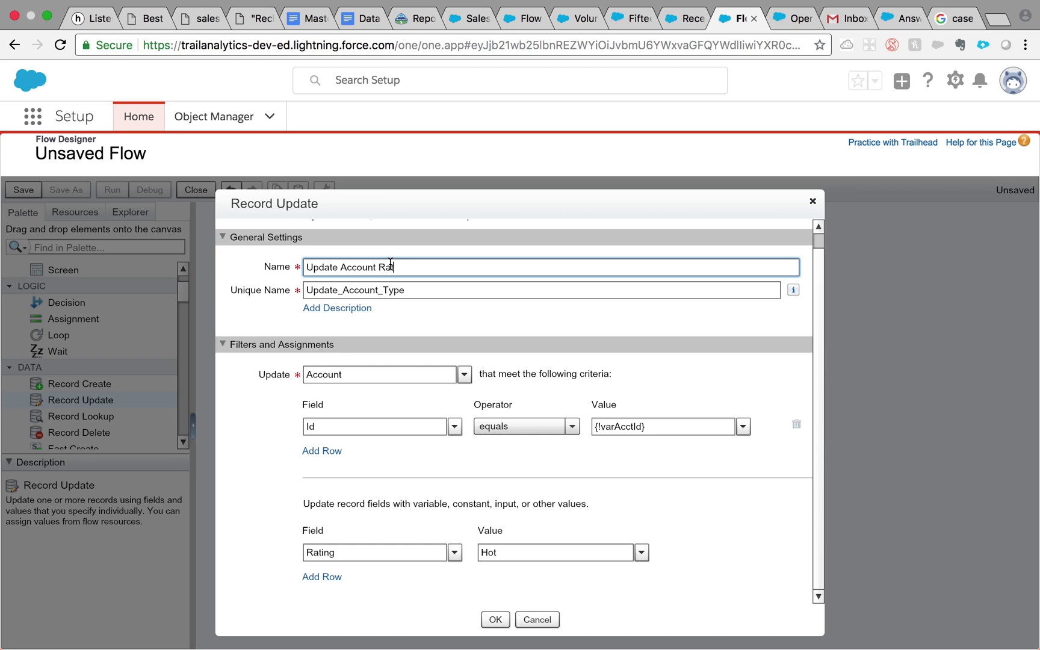
pyautogui.click(398, 289)
pyautogui.doubleClick(398, 290)
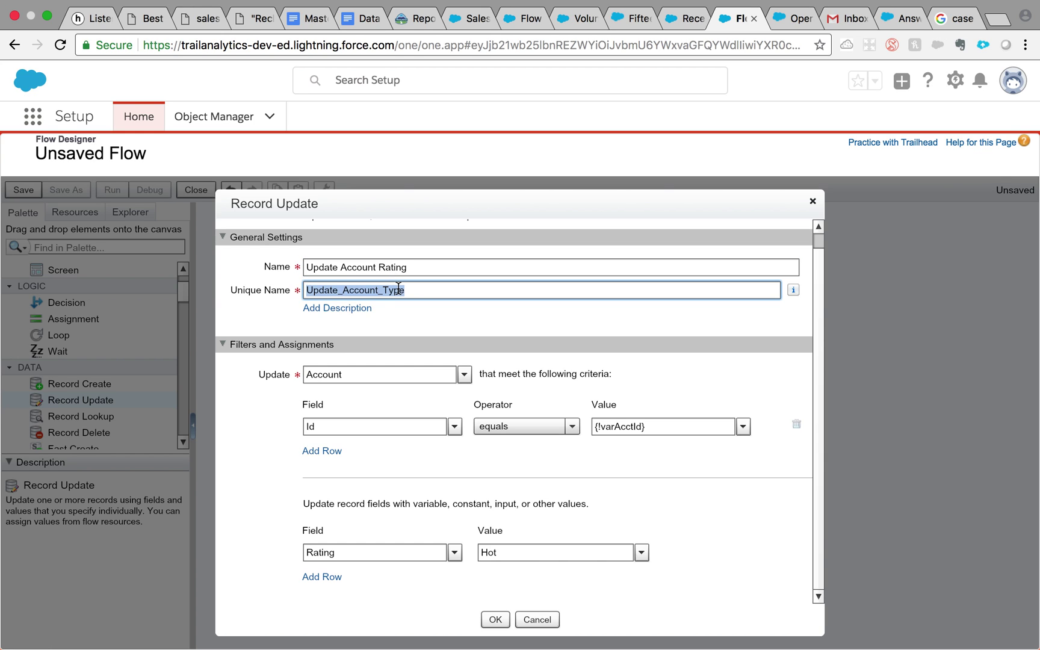
pyautogui.click(405, 291)
pyautogui.press('BackSpace')
pyautogui.press('BackSpace')
pyautogui.press('BackSpace')
pyautogui.press('BackSpace')
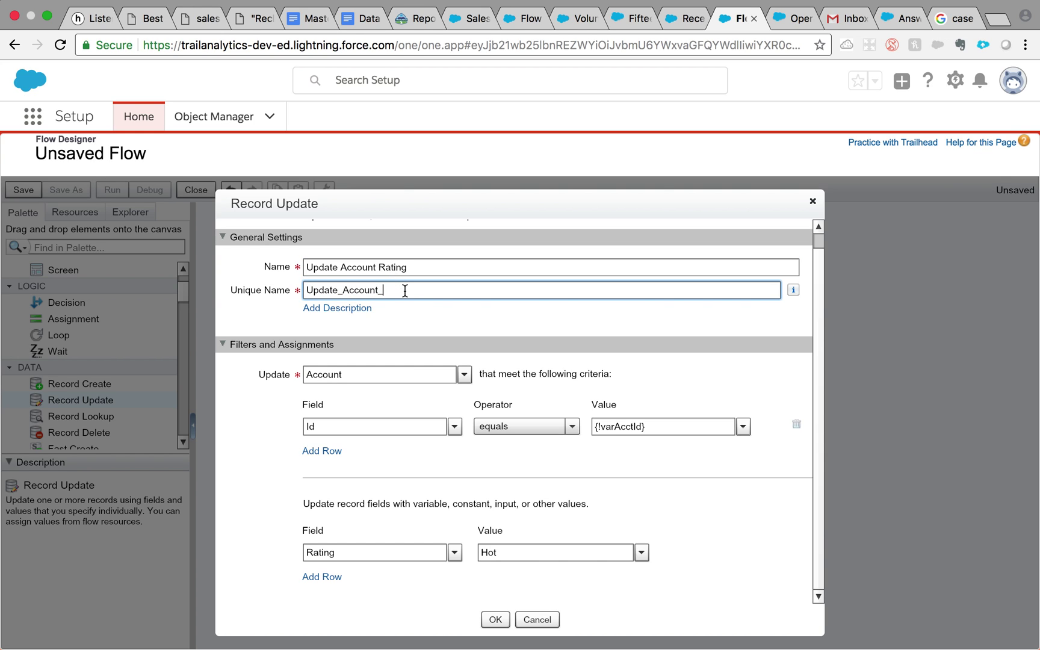
pyautogui.write('Rating')
pyautogui.click(502, 618)
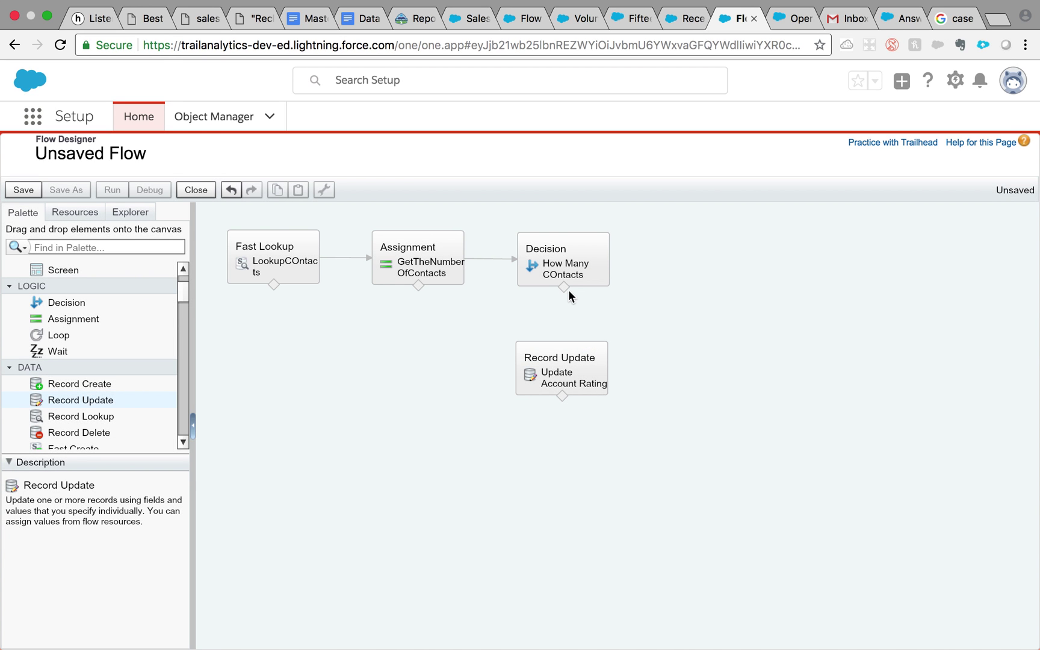
# Step: Route the decision's Greater Than 3? outcome to Update Account Rating and move it lower
pyautogui.moveTo(564, 288); pyautogui.dragTo(568, 349)
pyautogui.moveTo(561, 291); pyautogui.dragTo(564, 397)
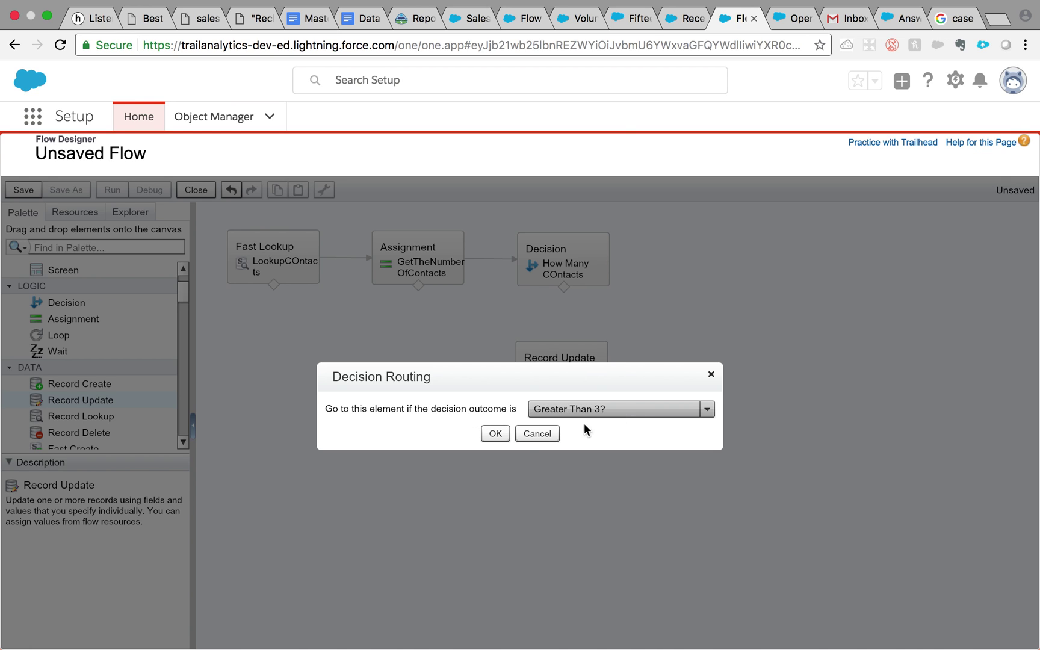
pyautogui.click(504, 432)
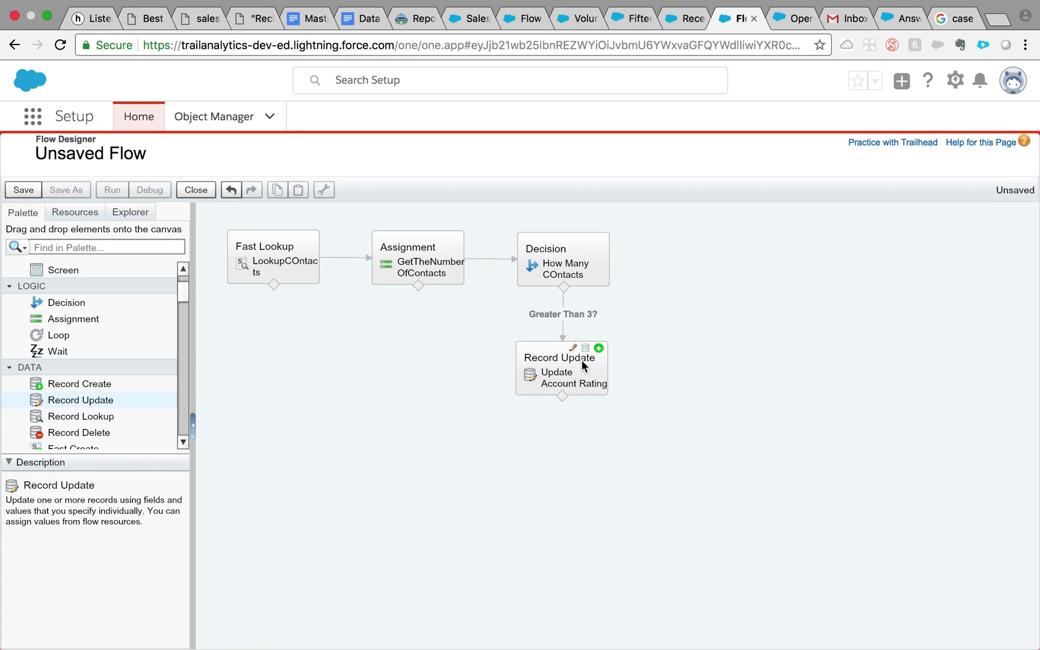
pyautogui.moveTo(579, 369); pyautogui.dragTo(578, 409)
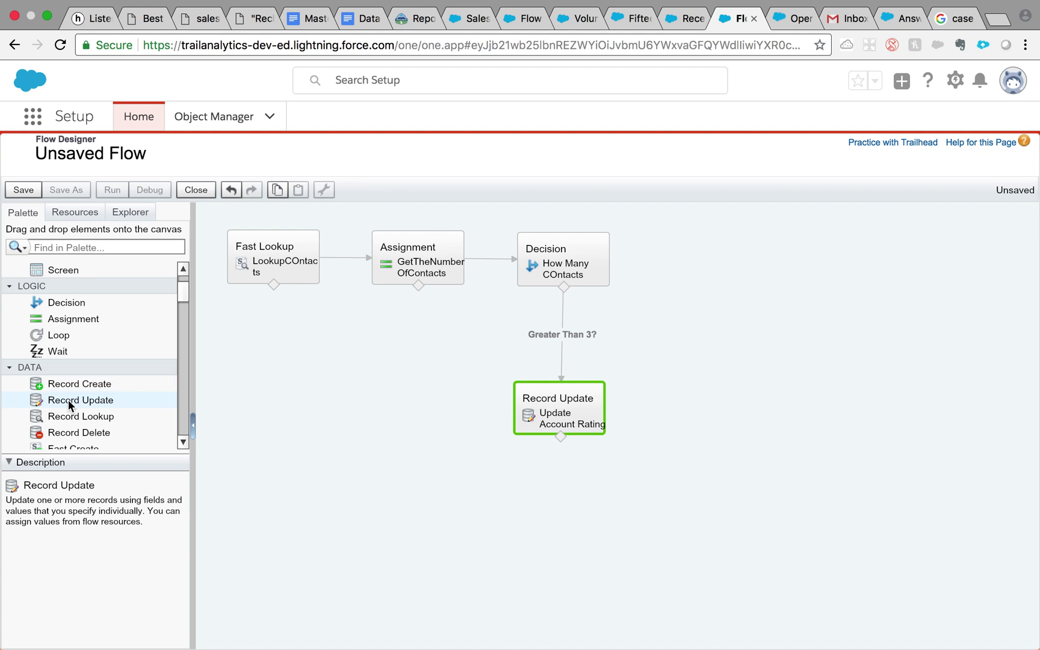
pyautogui.moveTo(68, 403); pyautogui.dragTo(77, 337)
# Step: Copy and paste the rating update, renaming its unique name to Update_Account_Rating_Warm
pyautogui.click(279, 189)
pyautogui.click(736, 325)
pyautogui.click(298, 189)
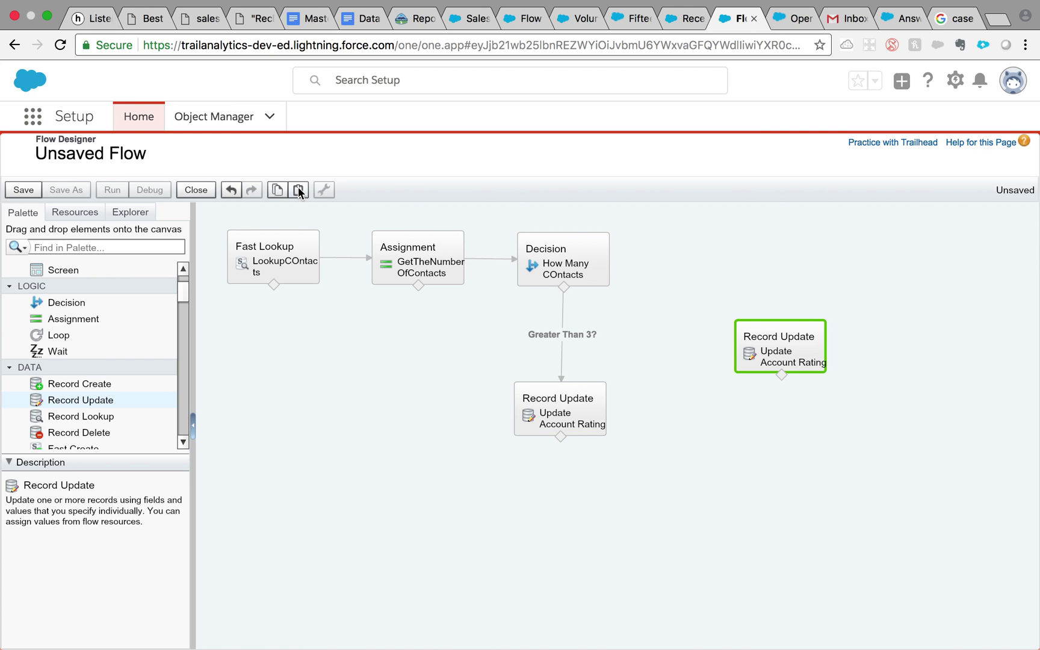
pyautogui.moveTo(772, 360); pyautogui.dragTo(735, 331)
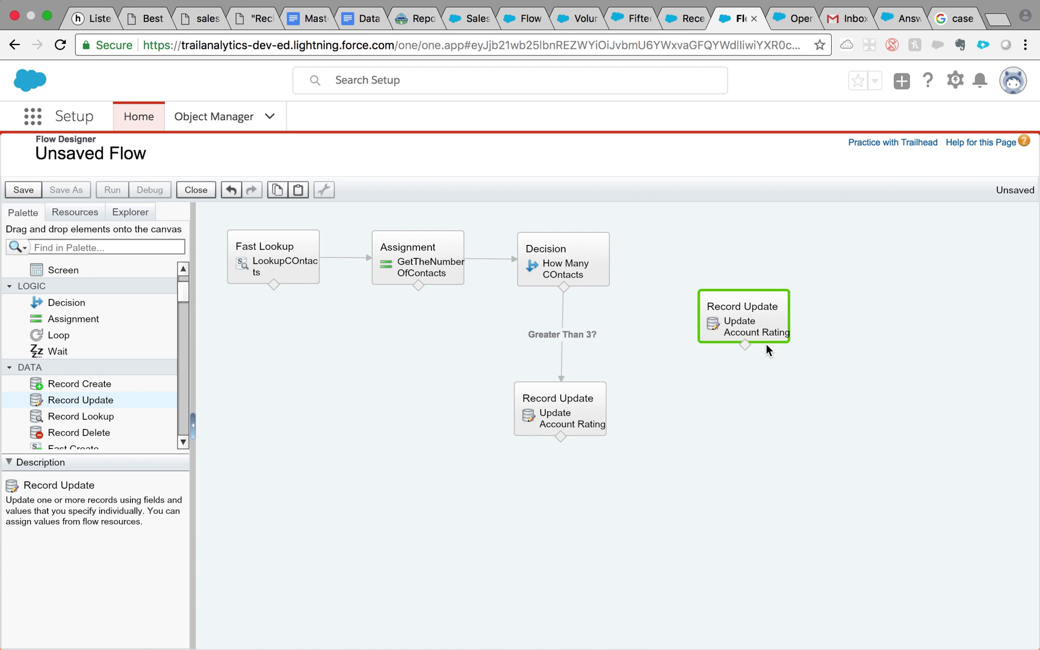
pyautogui.moveTo(741, 312)
pyautogui.doubleClick(740, 310)
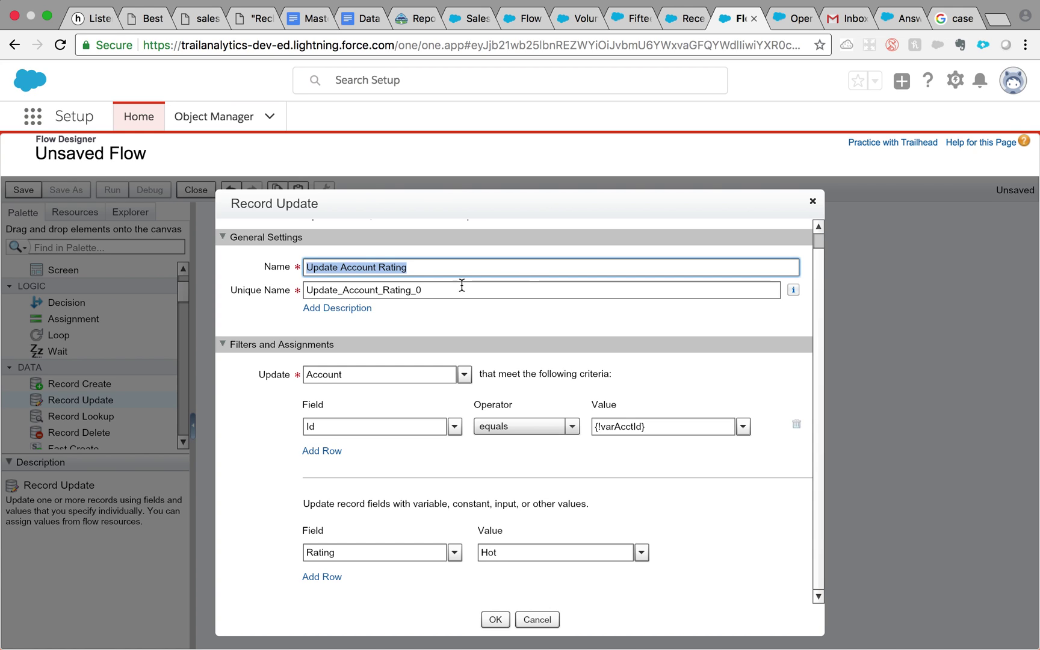
pyautogui.click(437, 288)
pyautogui.press('BackSpace')
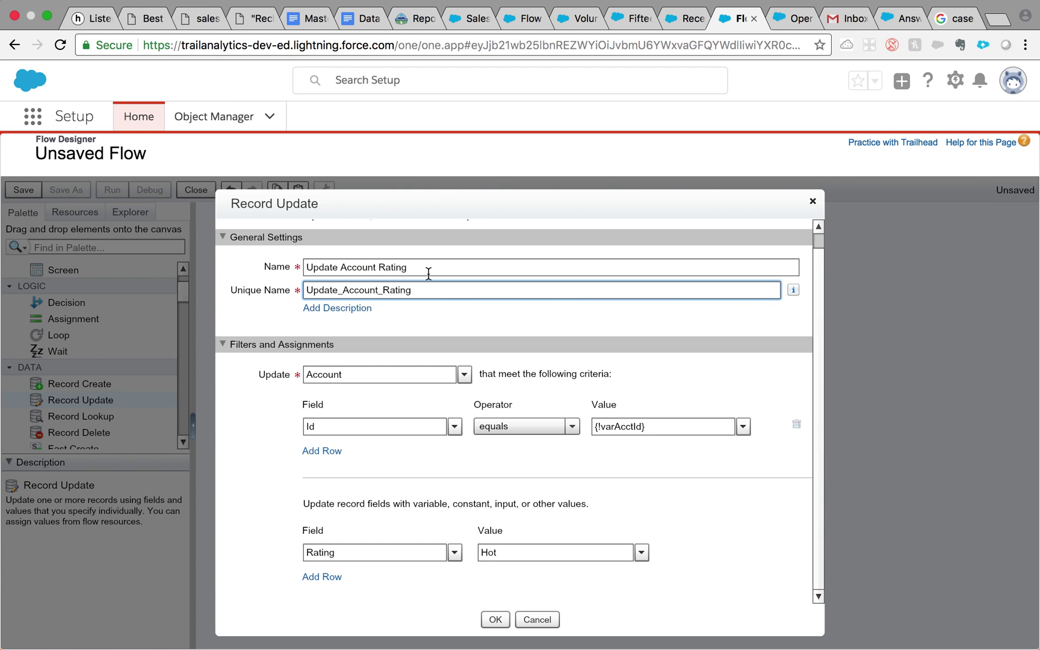
pyautogui.click(424, 267)
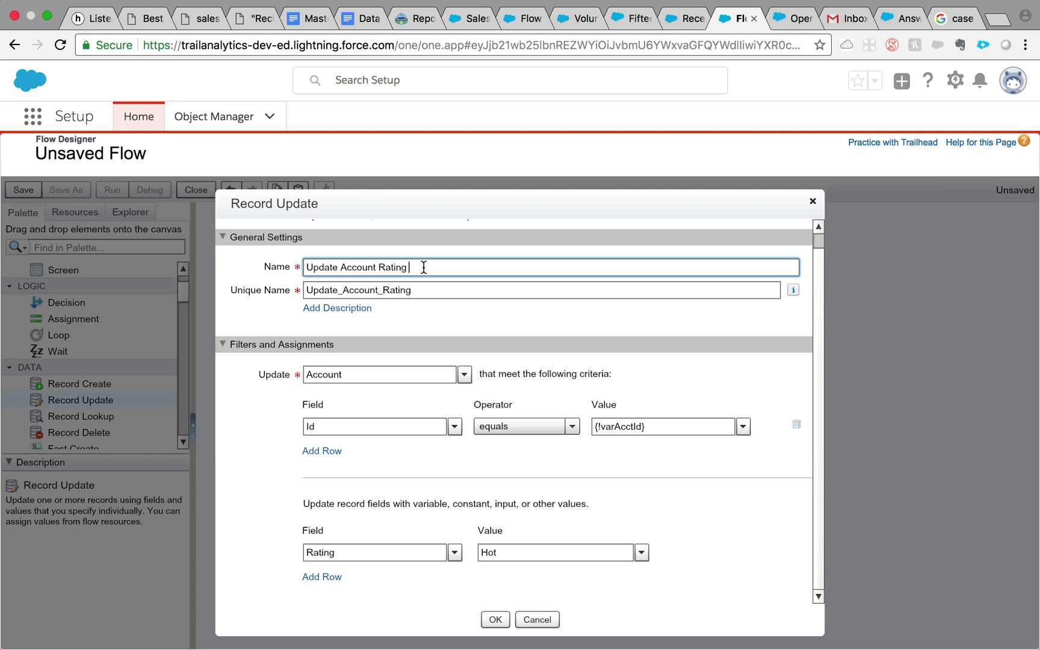
pyautogui.click(418, 296)
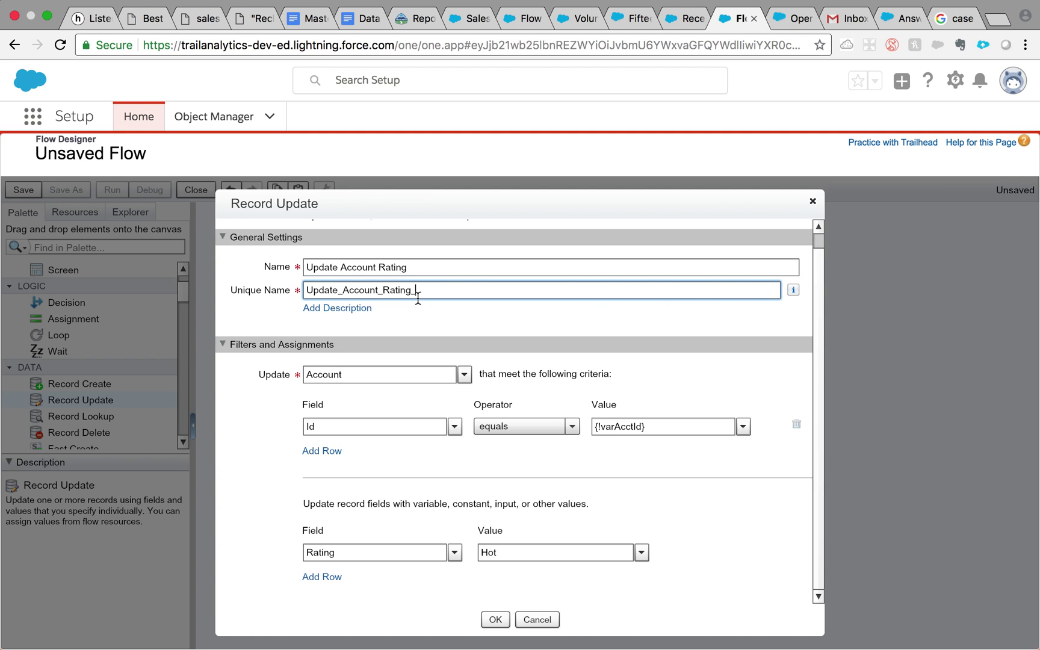
pyautogui.write('_Warm')
# Step: Change the copy's Rating value to Warm and save it
pyautogui.click(642, 552)
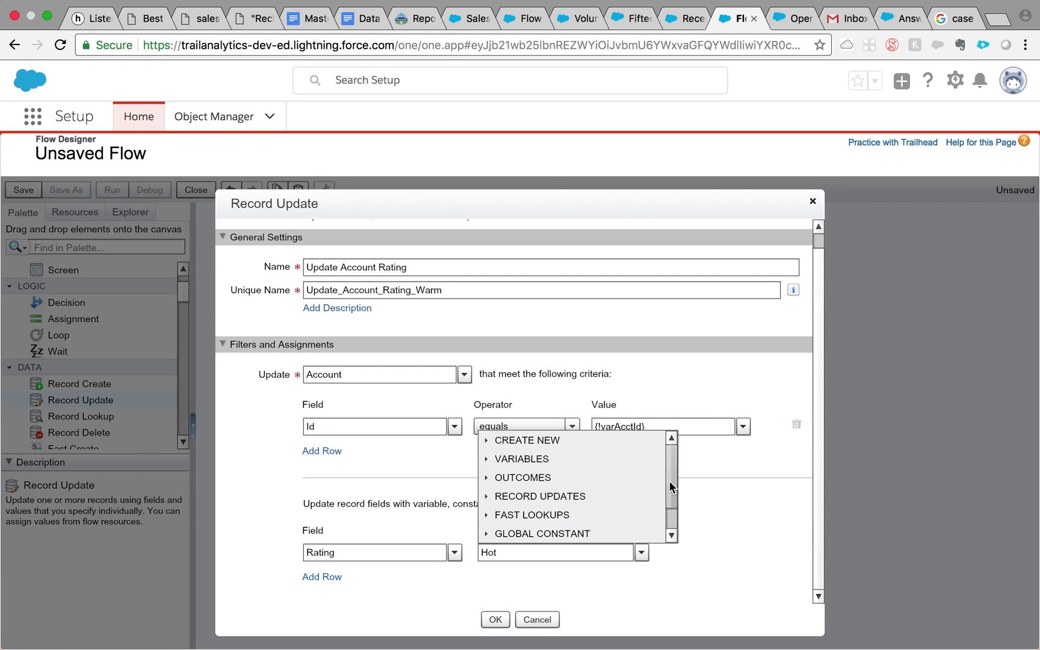
pyautogui.moveTo(673, 489); pyautogui.dragTo(673, 519)
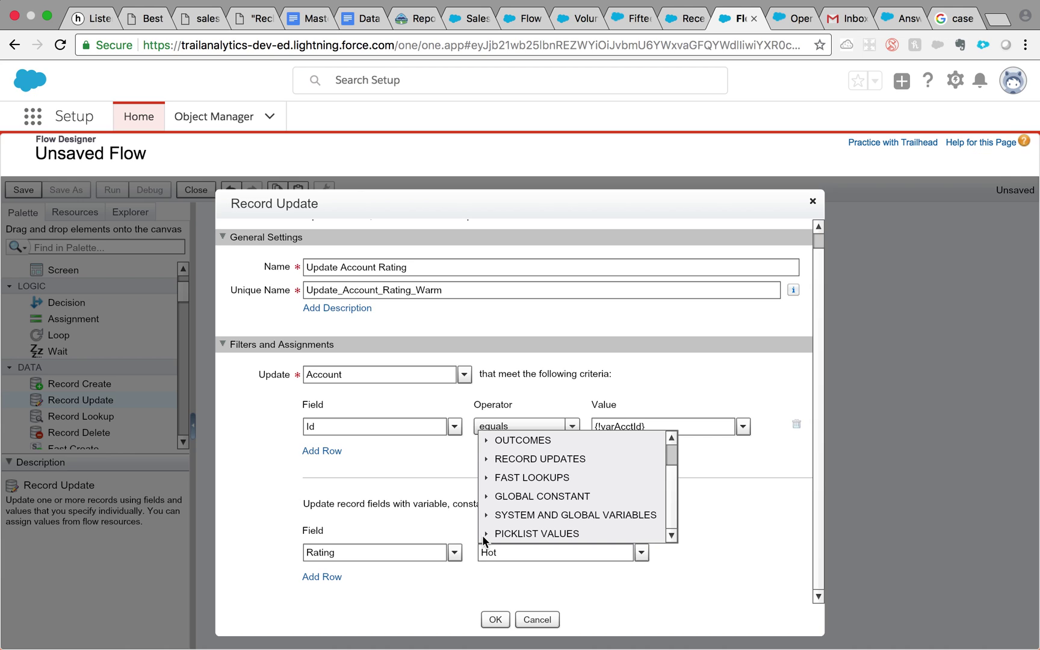
pyautogui.click(484, 536)
pyautogui.click(675, 491)
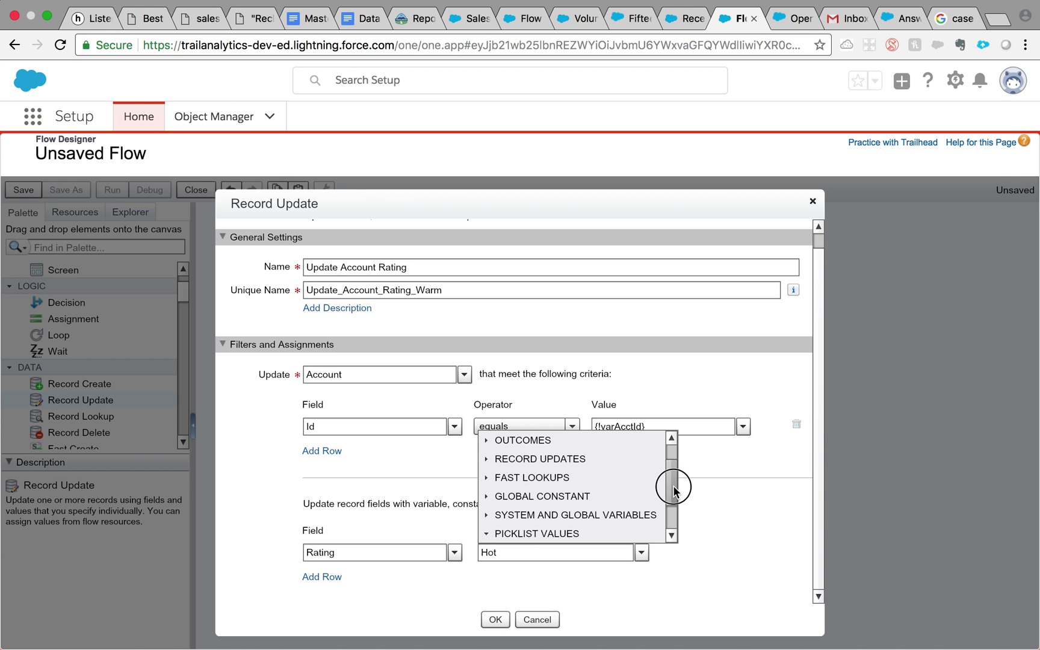
pyautogui.click(537, 542)
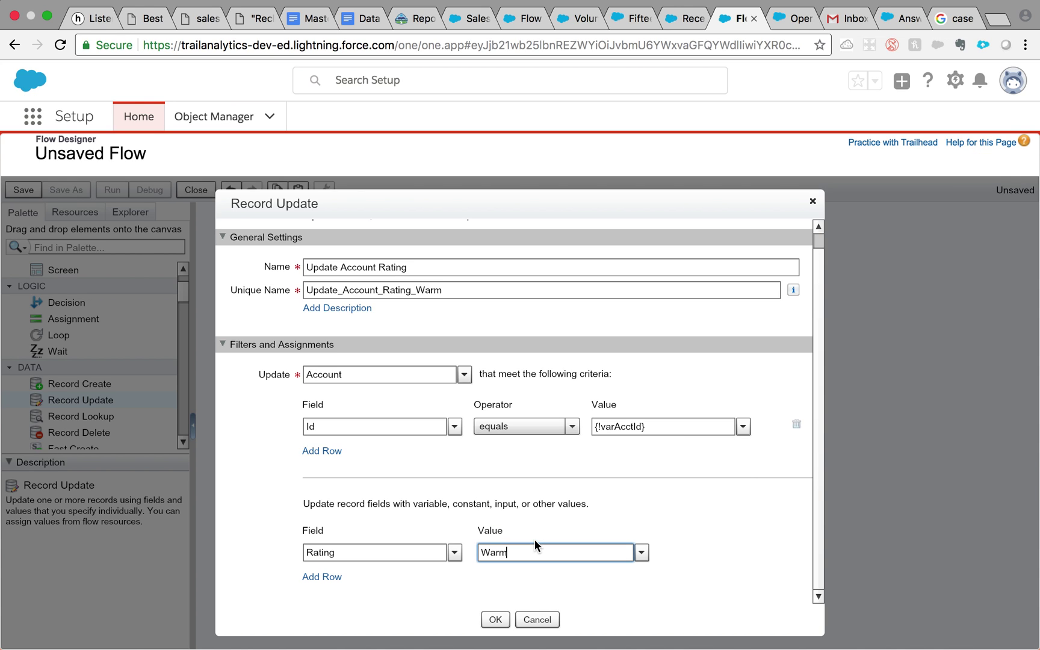
pyautogui.click(496, 620)
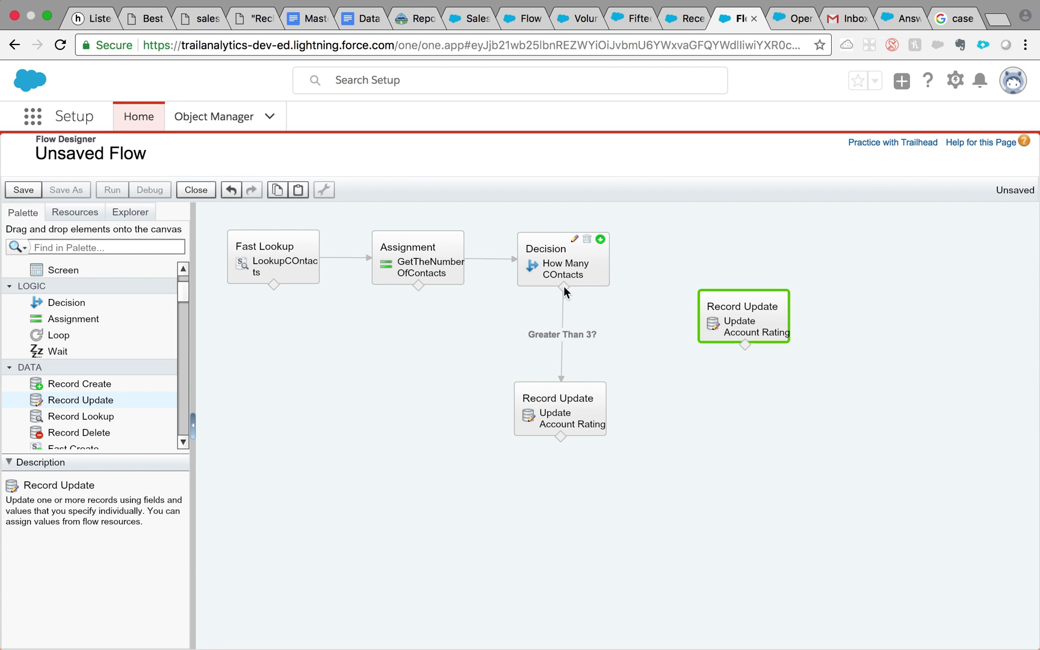
# Step: Connect the decision's Default Outcome to the Warm update step and check its outcomes
pyautogui.moveTo(564, 287); pyautogui.dragTo(836, 300)
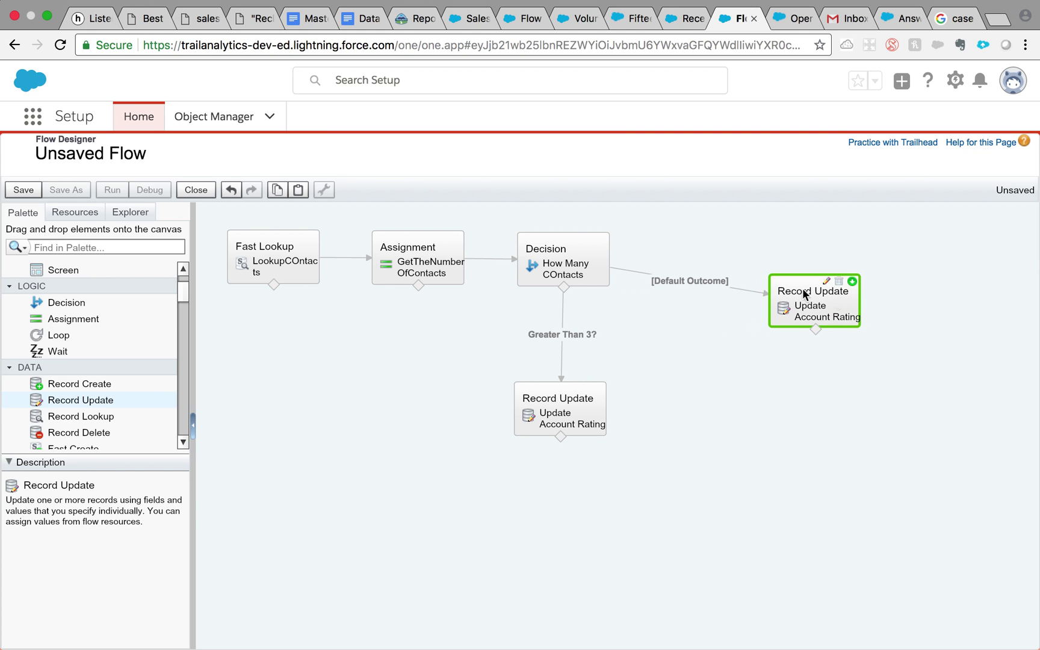
pyautogui.click(535, 262)
pyautogui.doubleClick(535, 262)
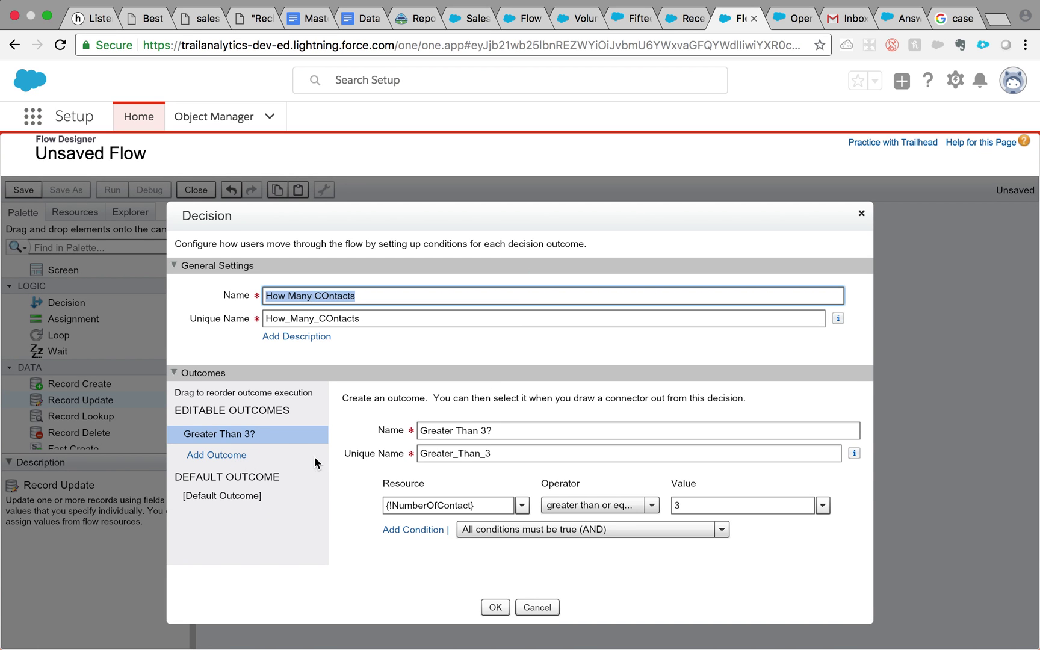
pyautogui.click(861, 214)
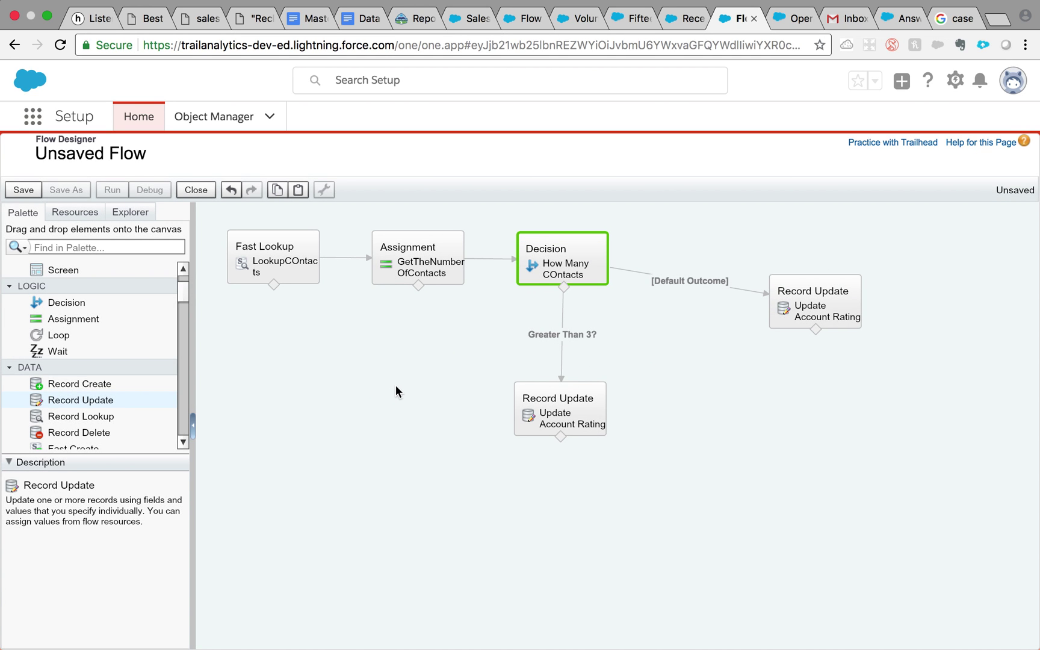
pyautogui.moveTo(535, 426)
pyautogui.moveTo(288, 258)
pyautogui.click(430, 260)
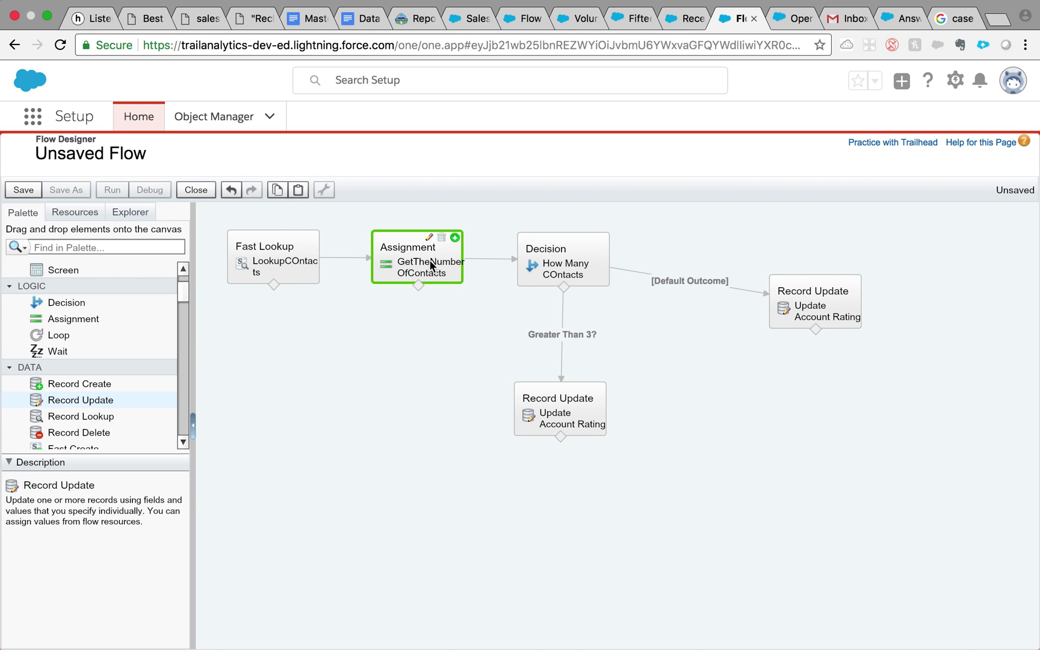
pyautogui.doubleClick(429, 259)
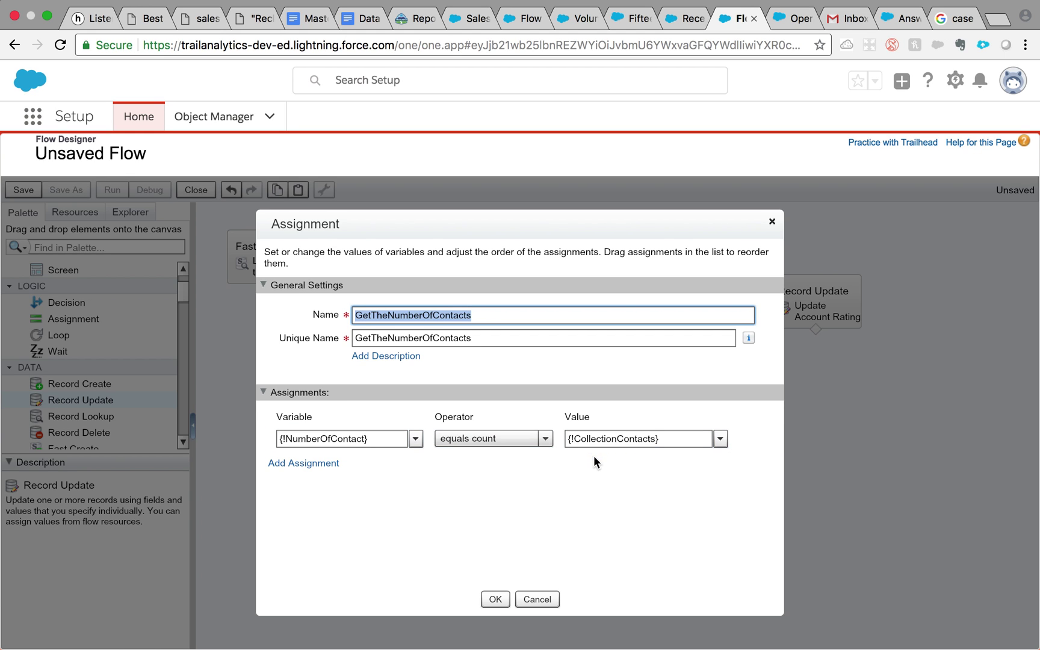
pyautogui.click(494, 599)
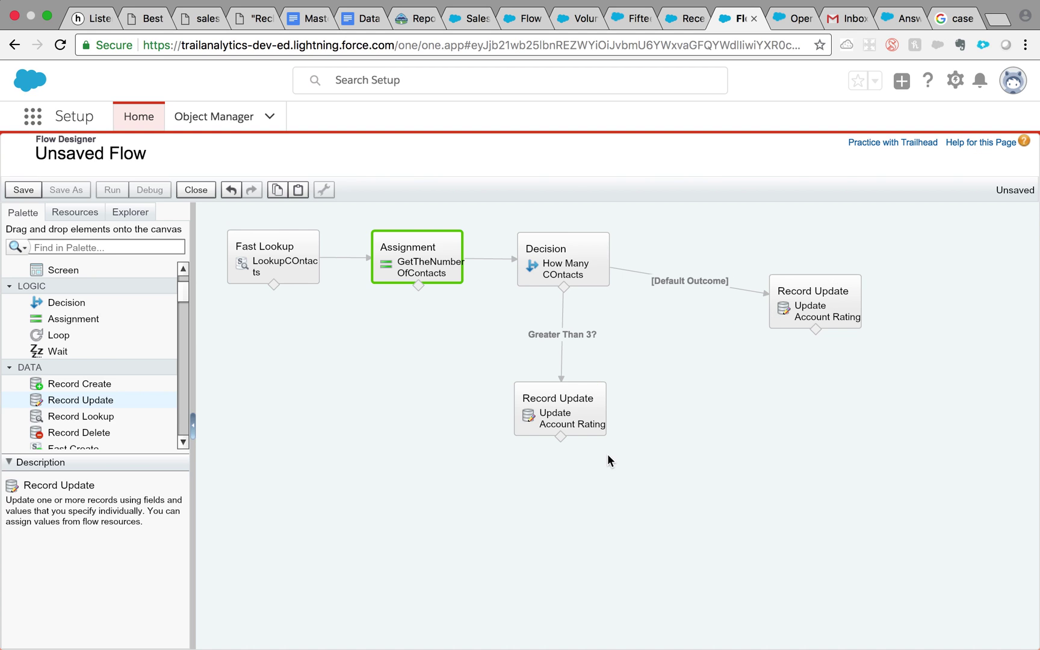
pyautogui.click(23, 190)
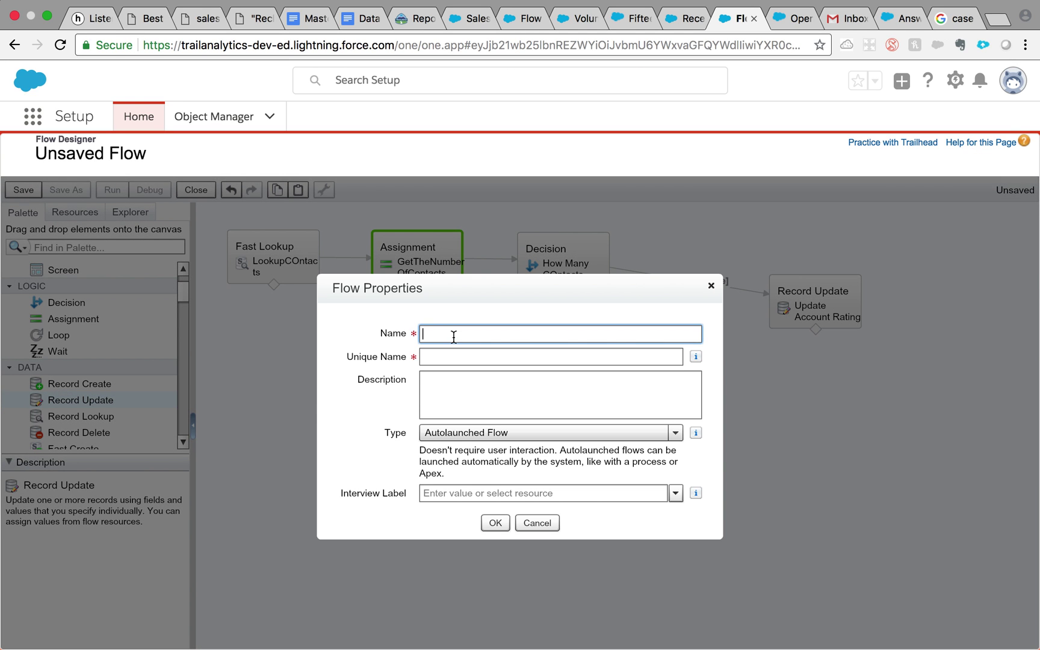
# Step: Save the flow with the name UpdateAccountRating and an auto-filled unique name
pyautogui.write('UpdateAccountRating')
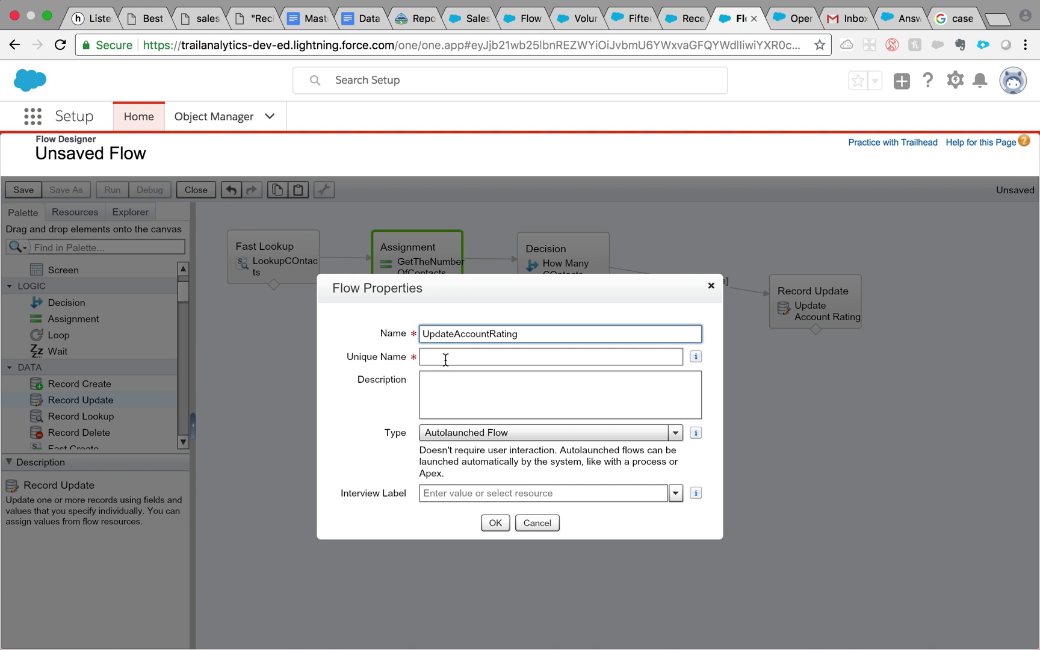
pyautogui.click(446, 360)
pyautogui.click(497, 523)
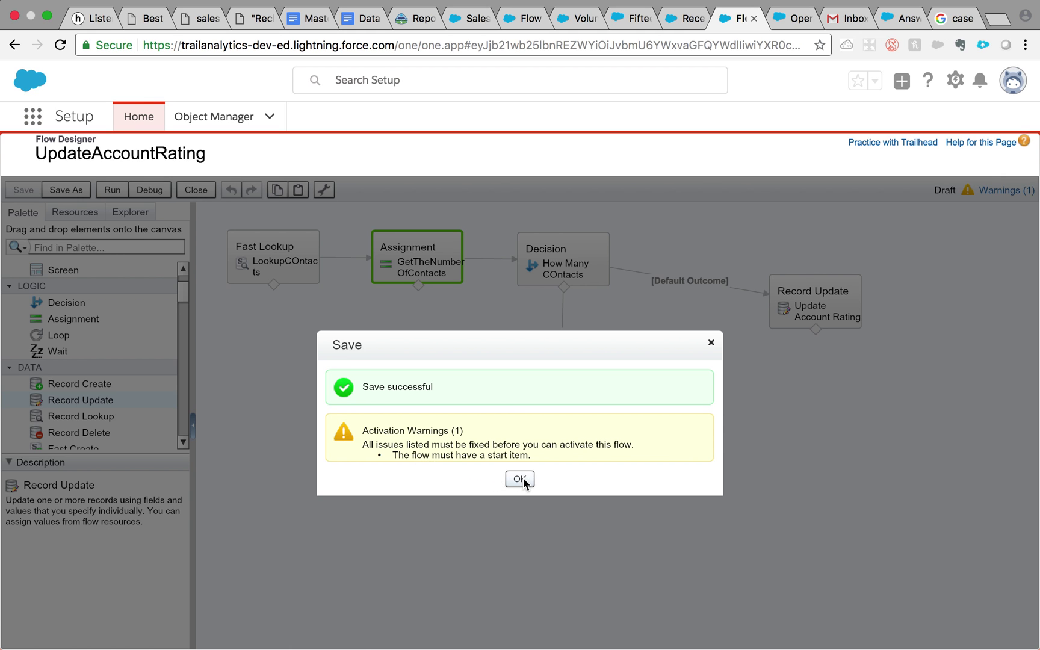
pyautogui.click(521, 478)
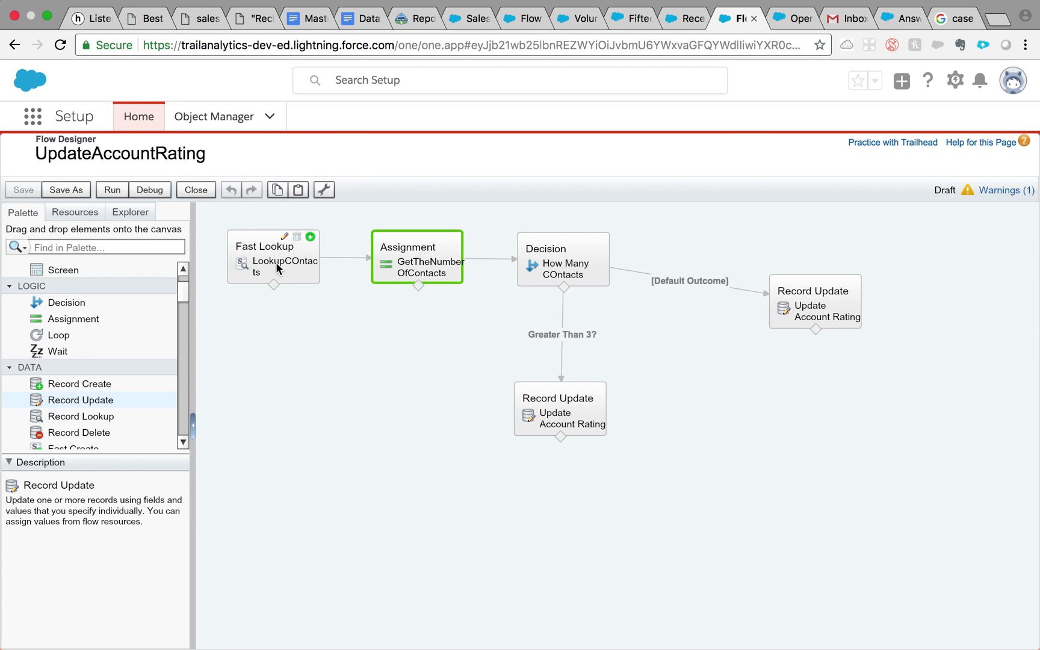
# Step: Make Fast Lookup the start element, save again, and close the designer
pyautogui.click(309, 238)
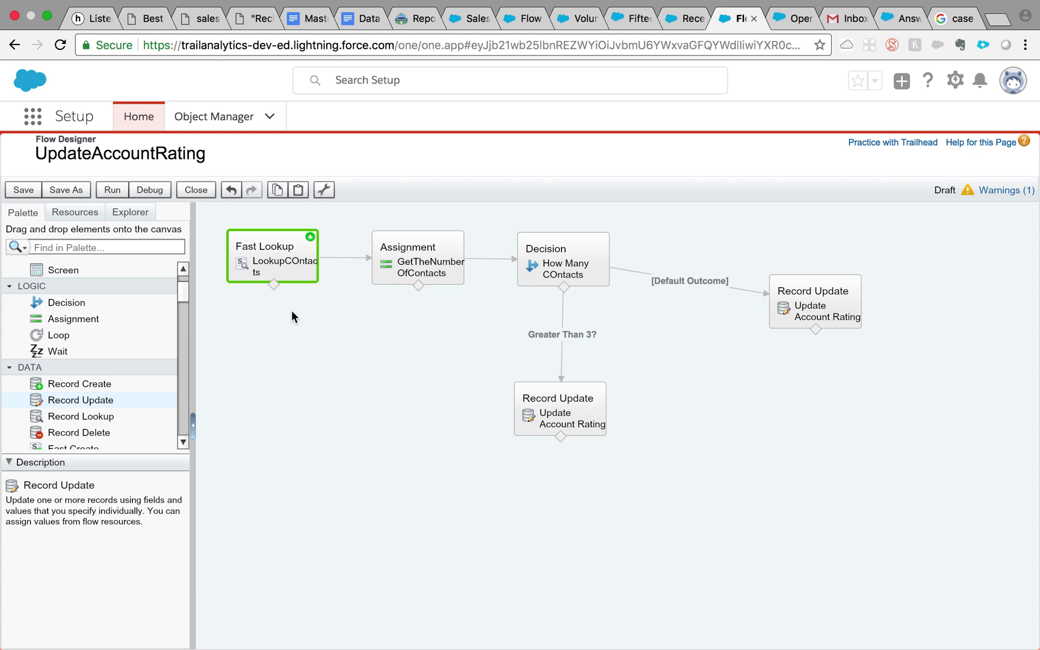
pyautogui.click(23, 188)
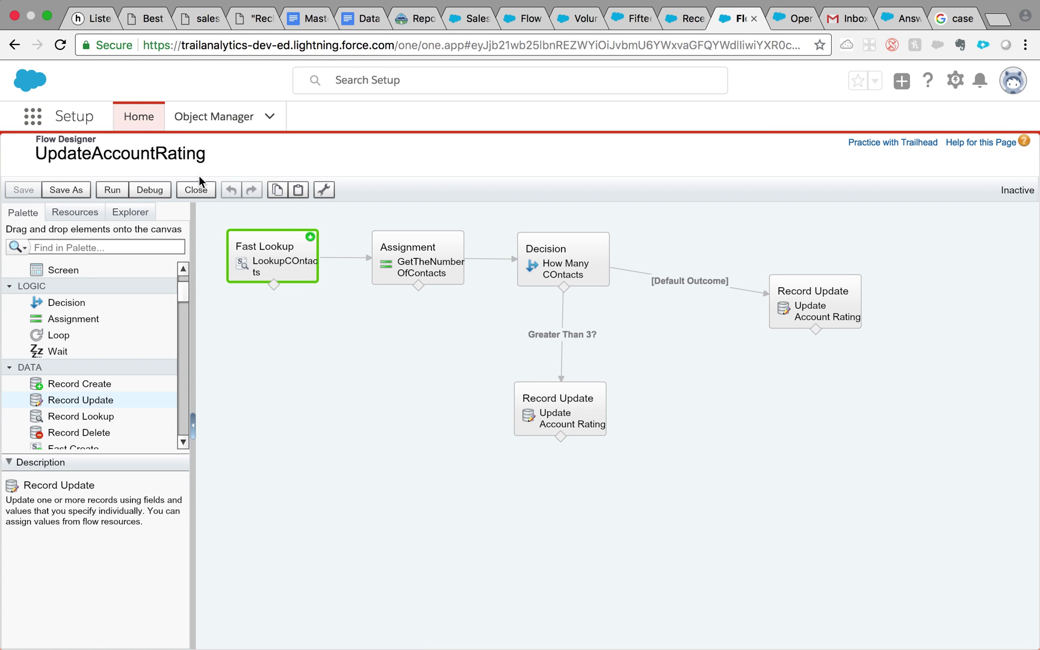
pyautogui.click(197, 190)
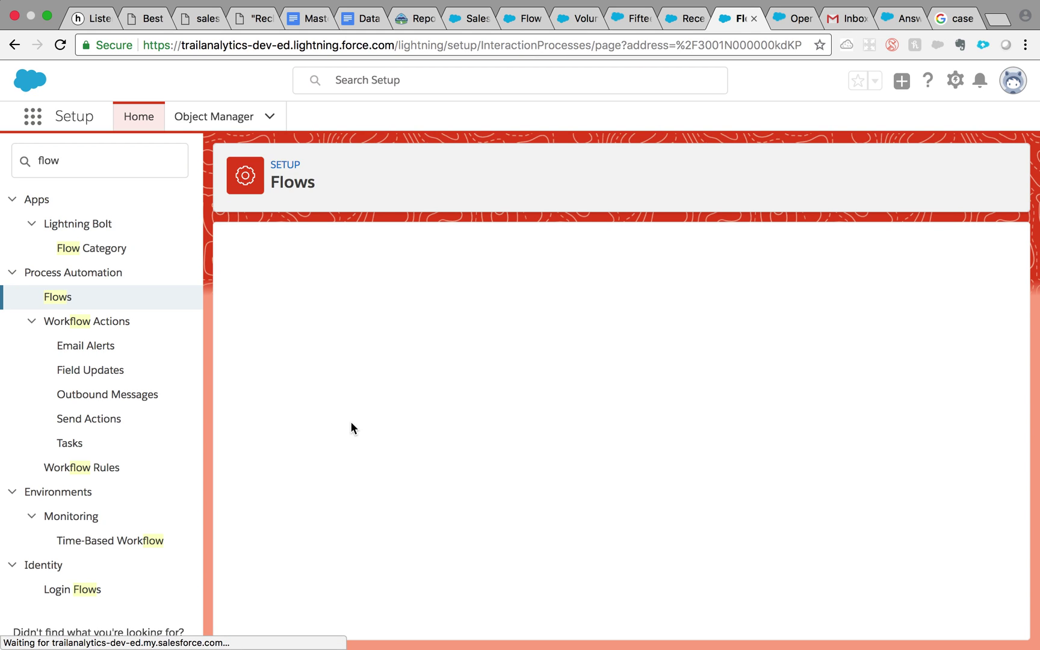
# Step: Activate the UpdateAccountRating flow version, then find Process Builder via 'proc' and start a new process
pyautogui.click(310, 523)
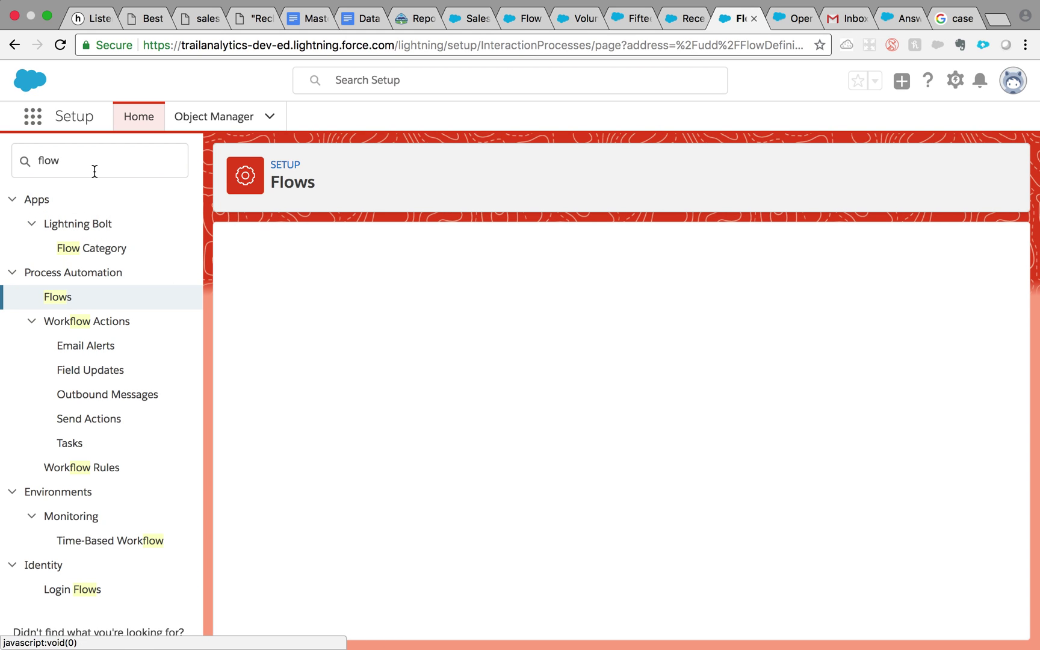
pyautogui.click(94, 171)
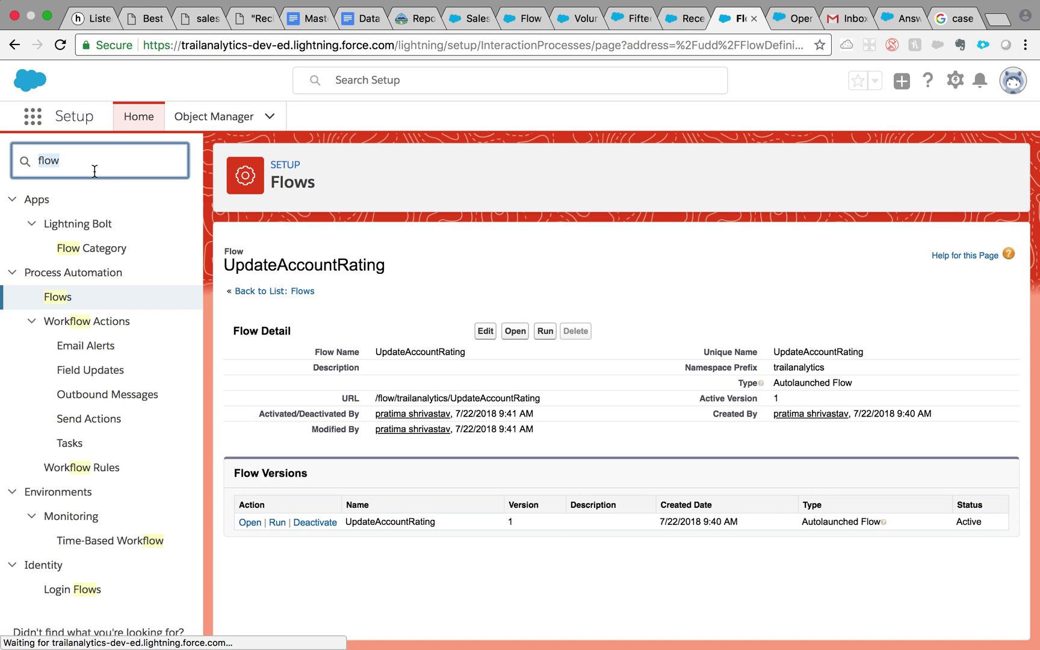
pyautogui.write('proc')
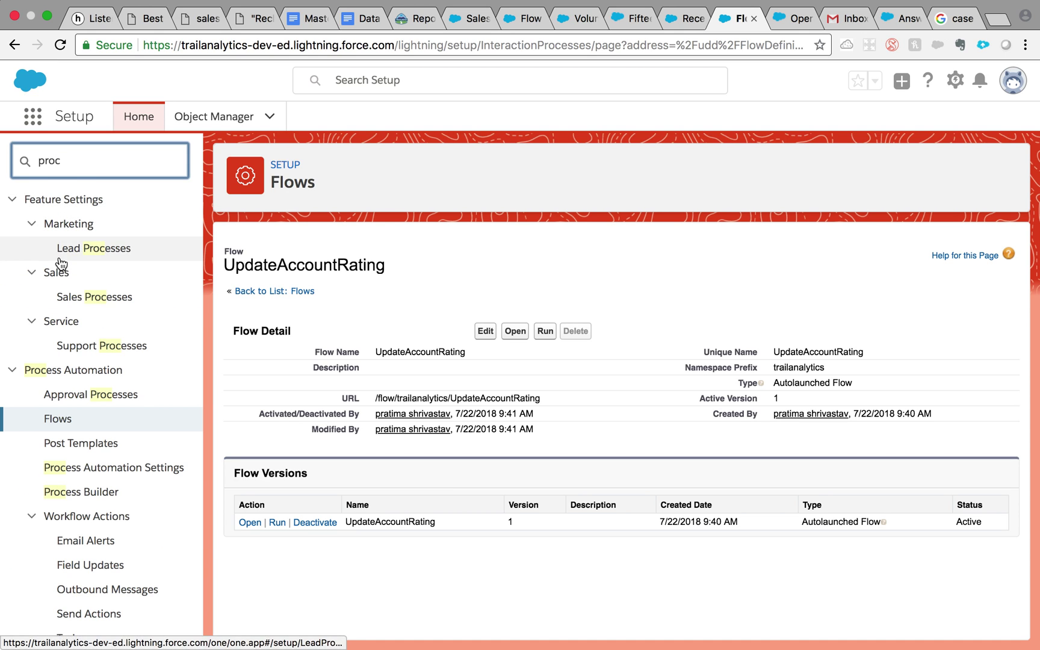
pyautogui.scroll(-1, 77, 461)
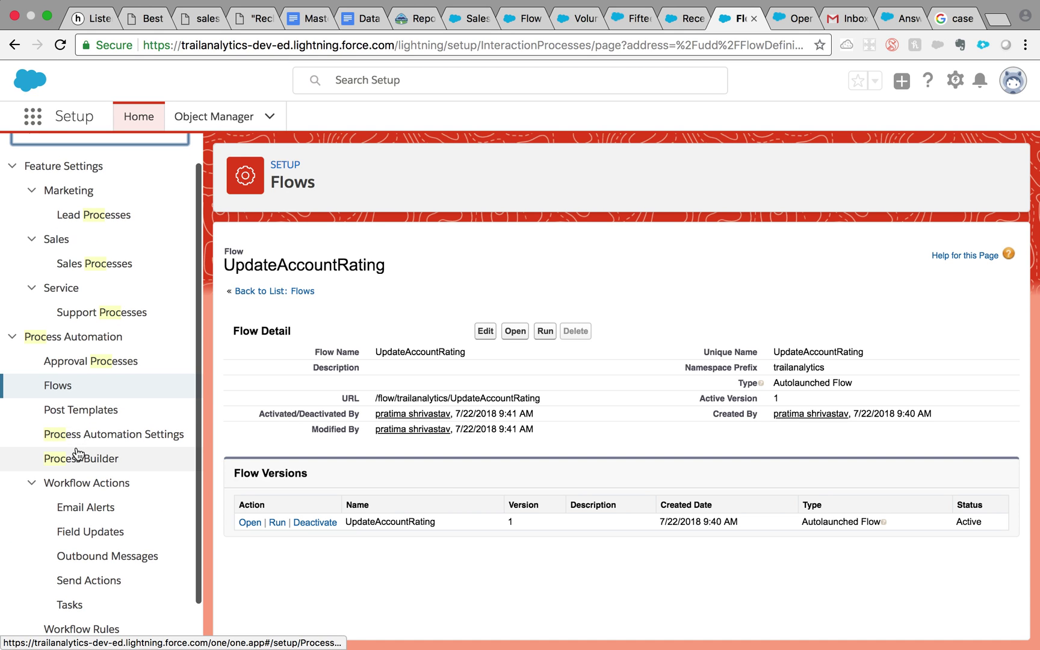
pyautogui.click(78, 460)
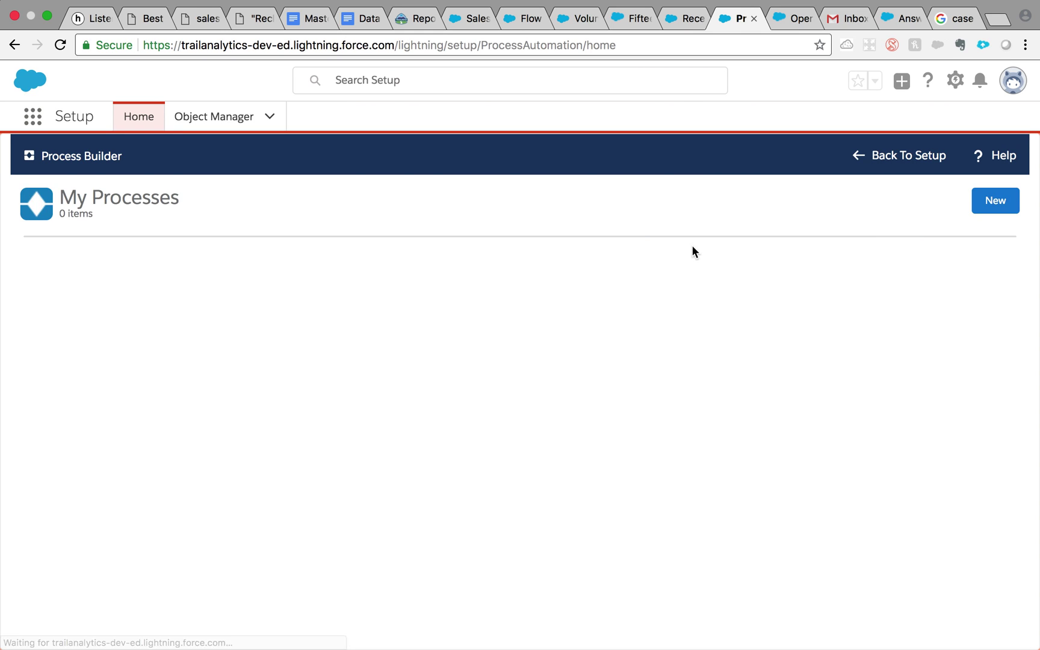
pyautogui.click(986, 208)
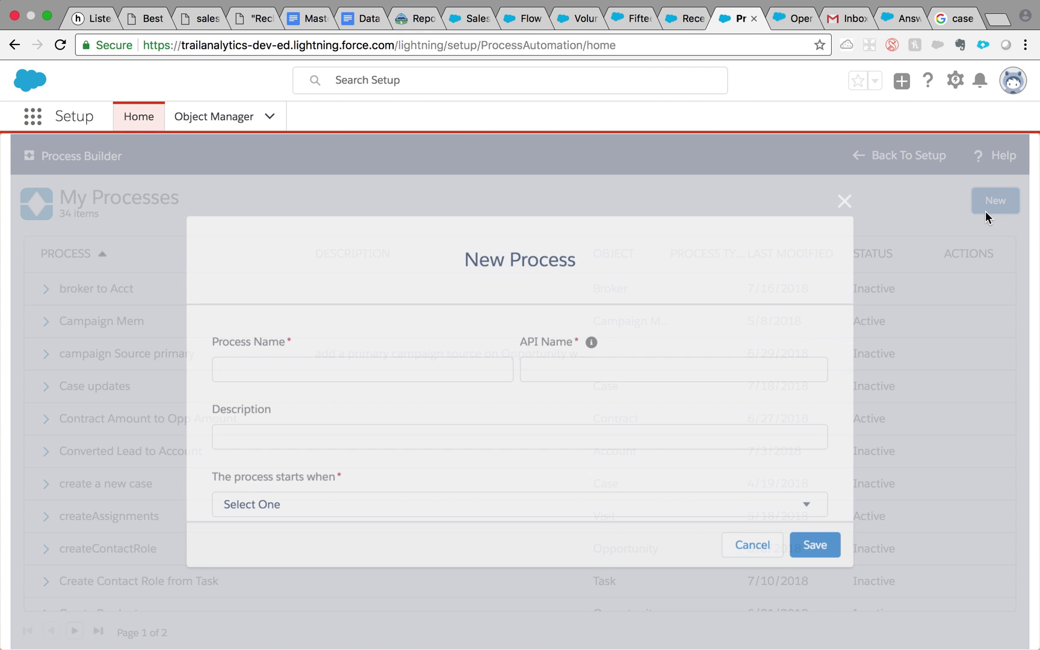
# Step: Create and save process 'Update Rating of Account', triggered when a record changes
pyautogui.write('Updating')
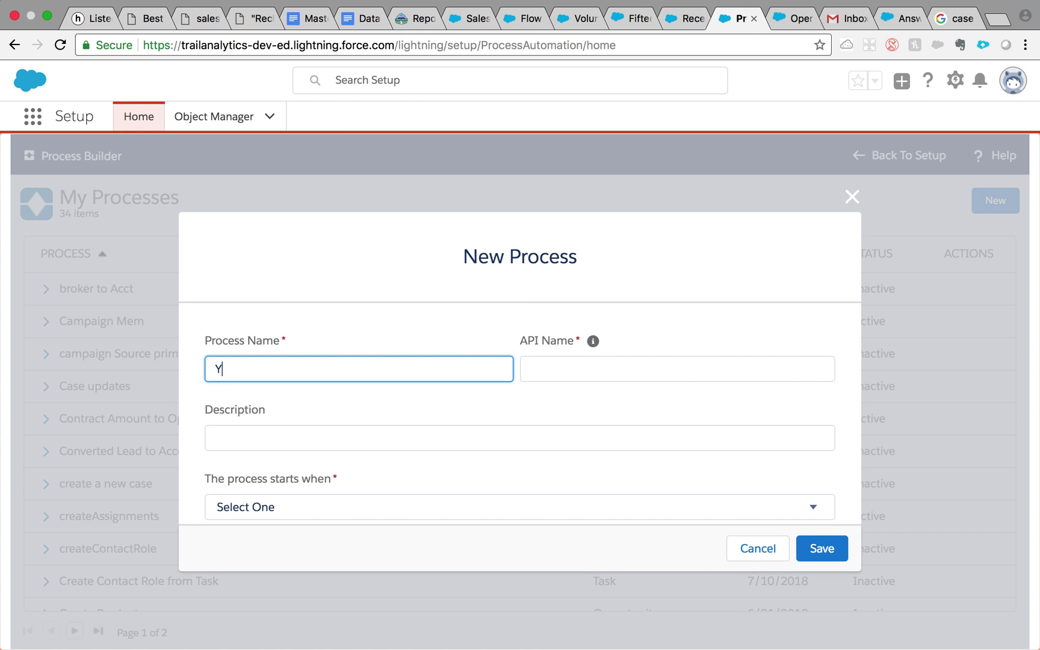
pyautogui.press('BackSpace')
pyautogui.press('BackSpace')
pyautogui.write('e Rating of ')
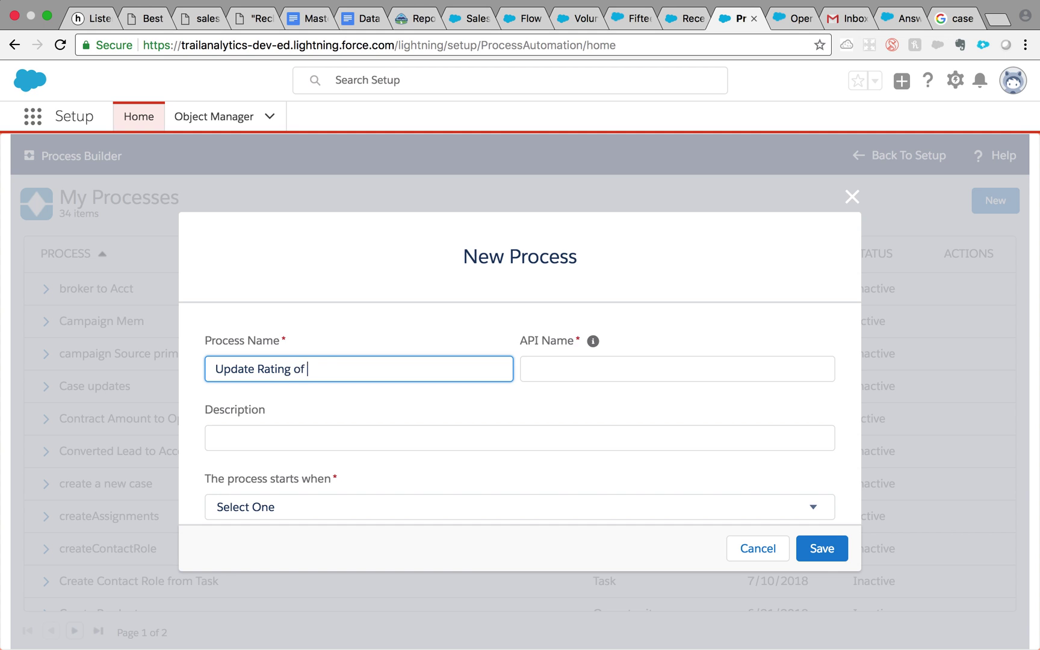
pyautogui.write('Account')
pyautogui.click(646, 359)
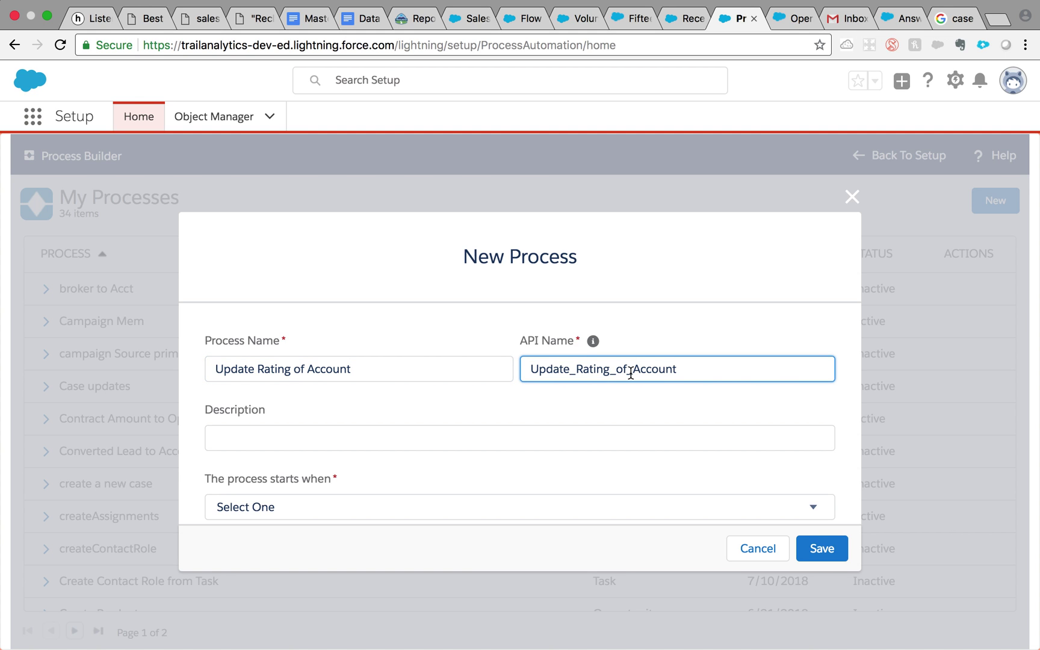
pyautogui.click(558, 512)
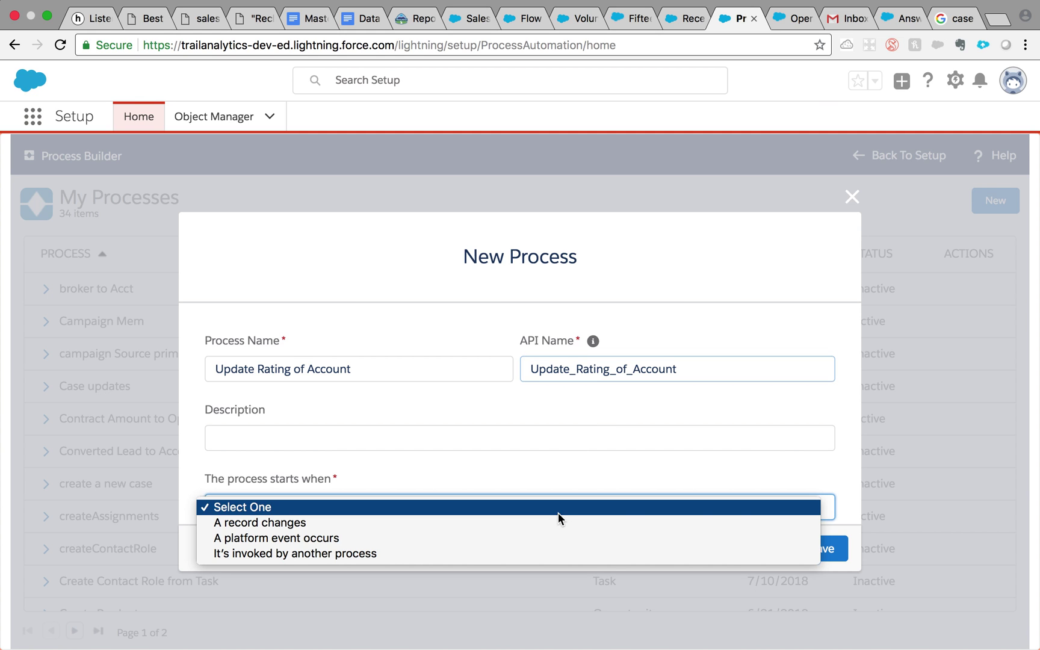
pyautogui.click(480, 528)
pyautogui.click(812, 547)
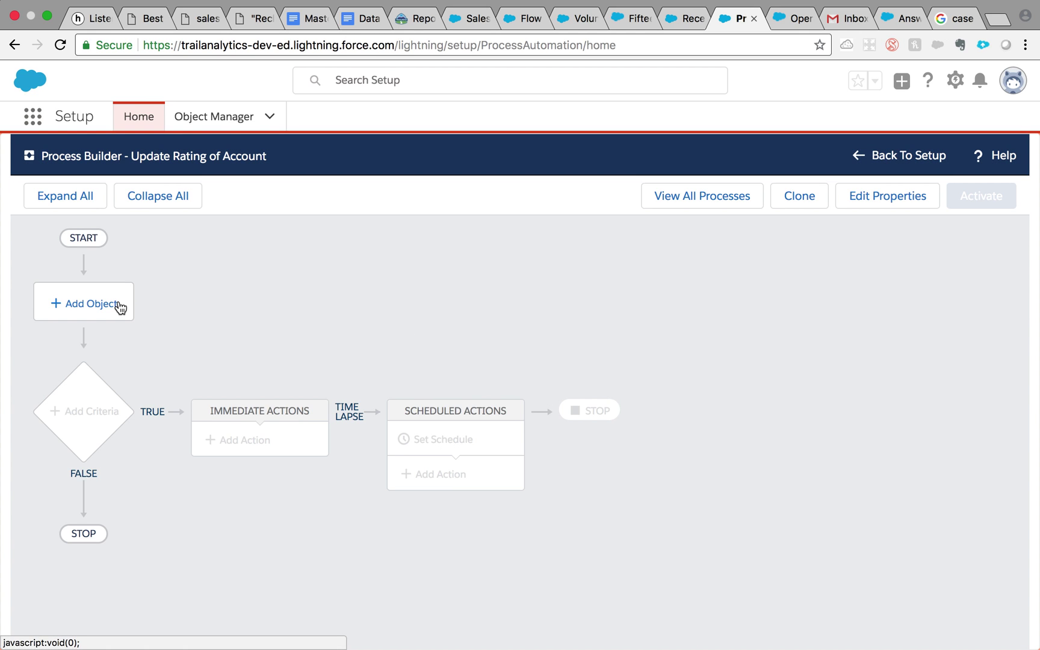
pyautogui.click(116, 305)
# Step: Choose Contact as the object the process runs on
pyautogui.click(560, 311)
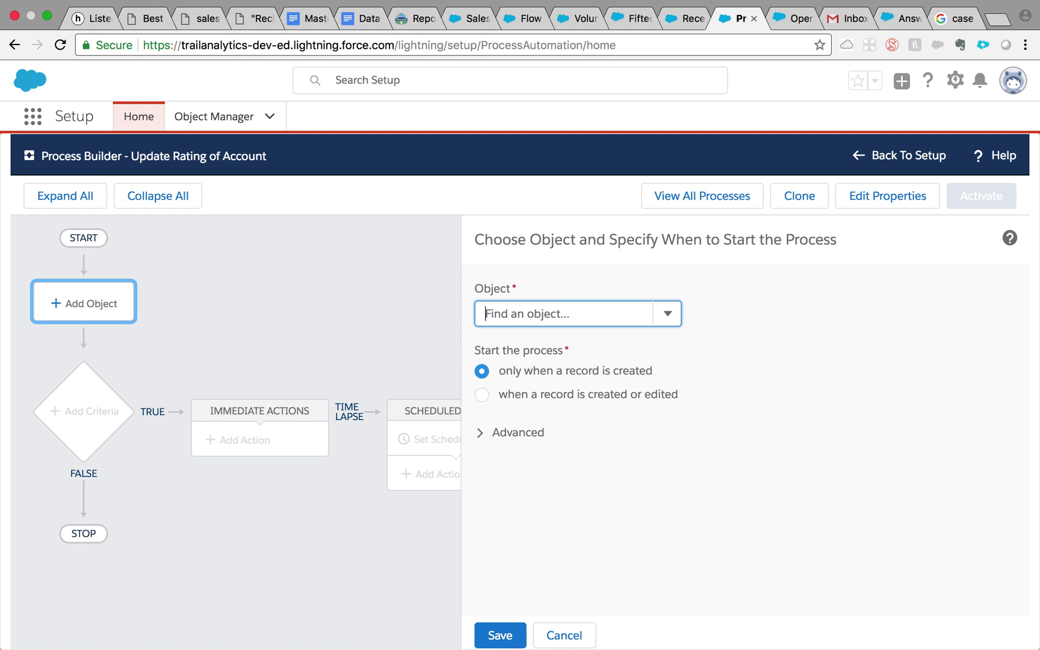
pyautogui.write('cont')
pyautogui.click(524, 364)
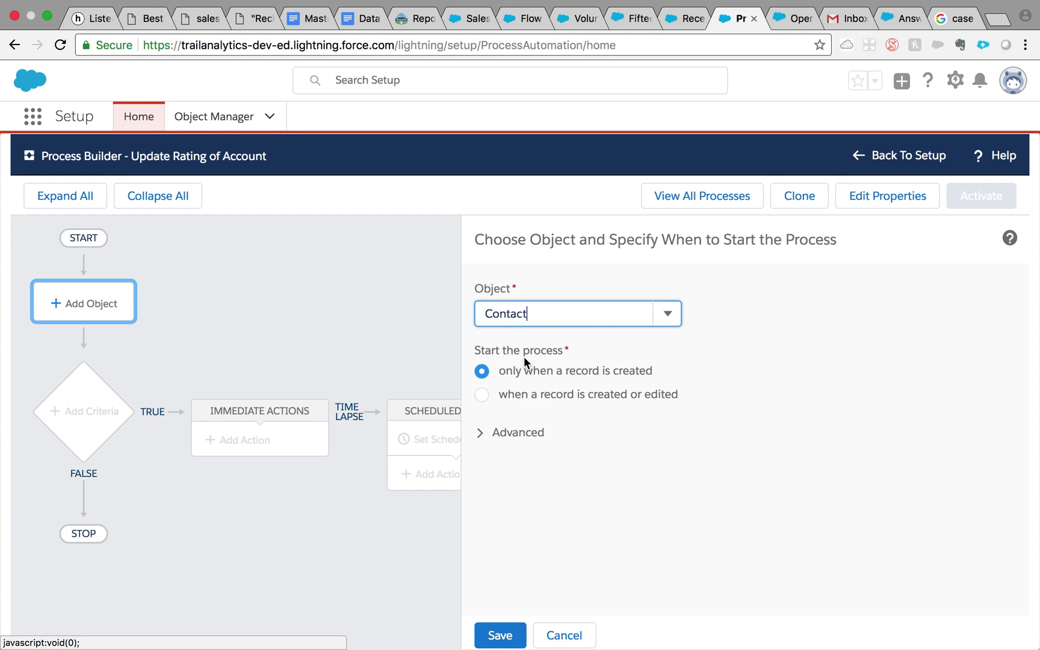
pyautogui.click(514, 637)
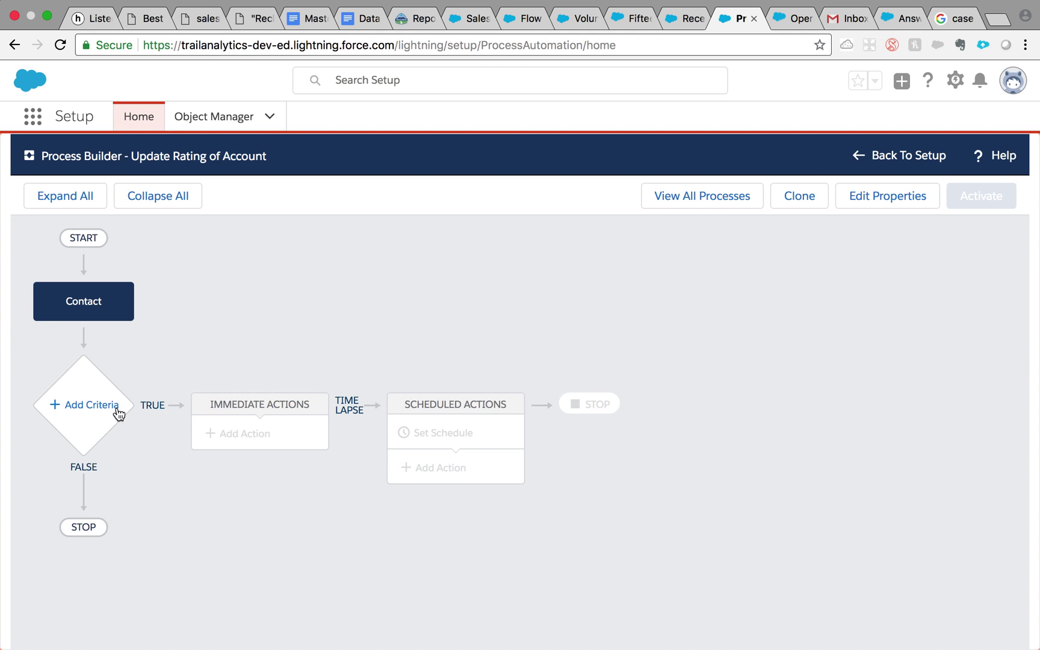
# Step: Add a 'No Criteria' node that executes its actions without conditions
pyautogui.click(114, 414)
pyautogui.click(402, 316)
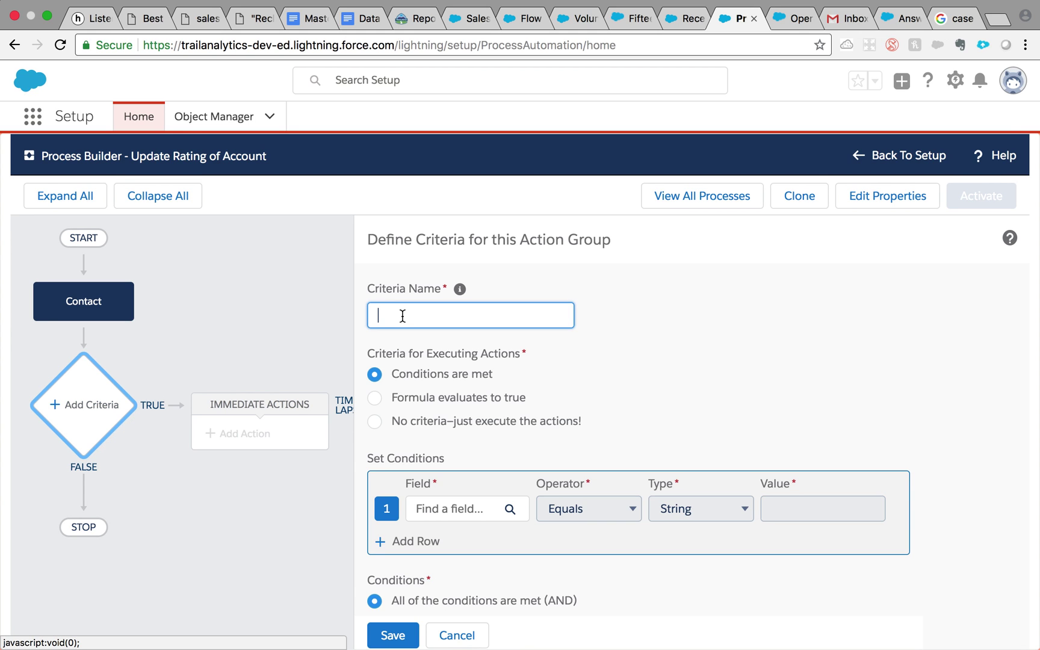
pyautogui.write('No Criteri')
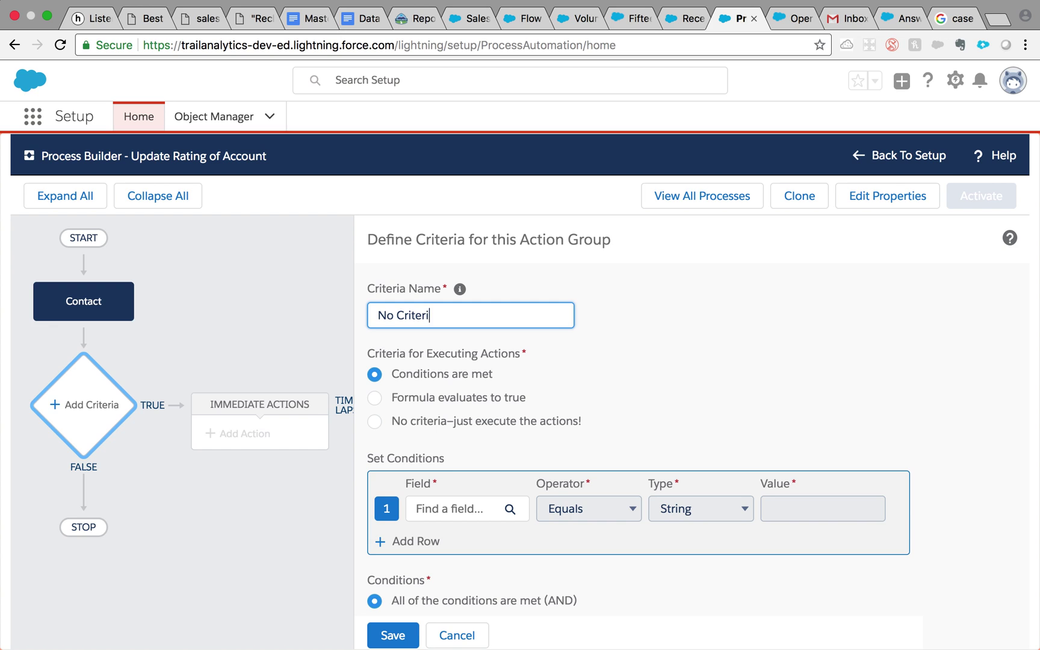
pyautogui.write('a')
pyautogui.click(374, 422)
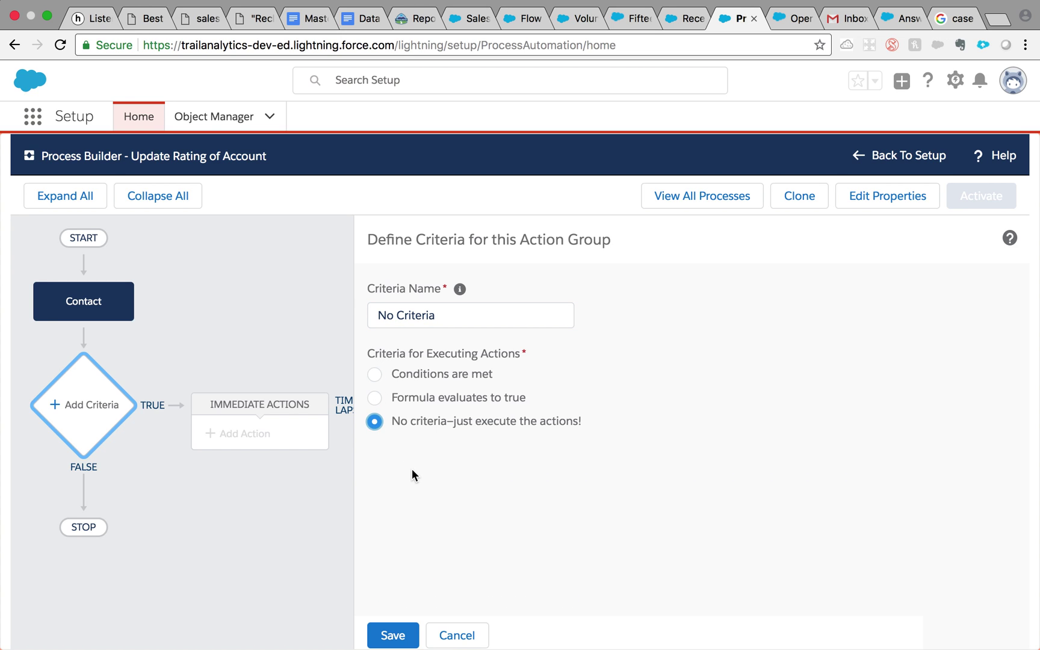
pyautogui.click(393, 637)
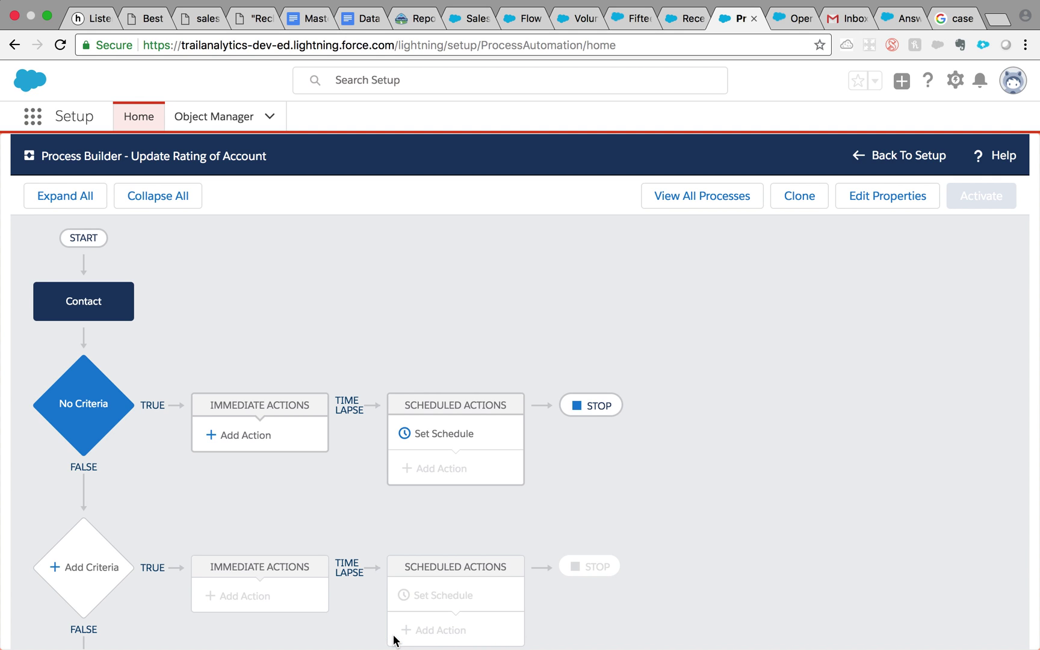
pyautogui.click(255, 436)
# Step: Add a Flows action named Update Rating that runs the UpdateAccountRating flow
pyautogui.click(622, 322)
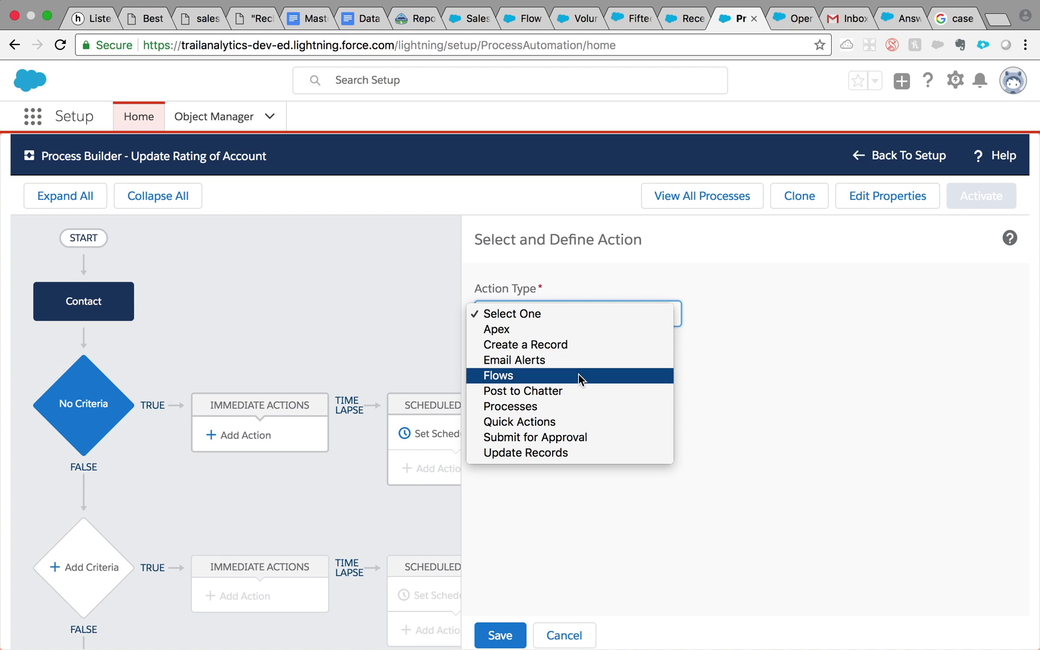
pyautogui.click(579, 376)
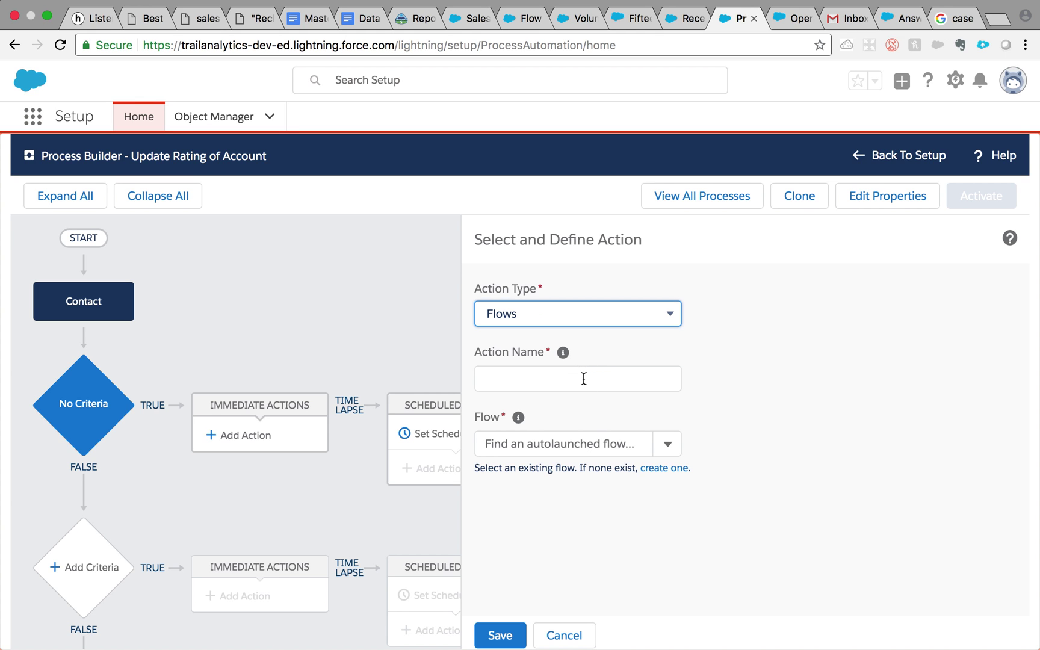
pyautogui.click(583, 378)
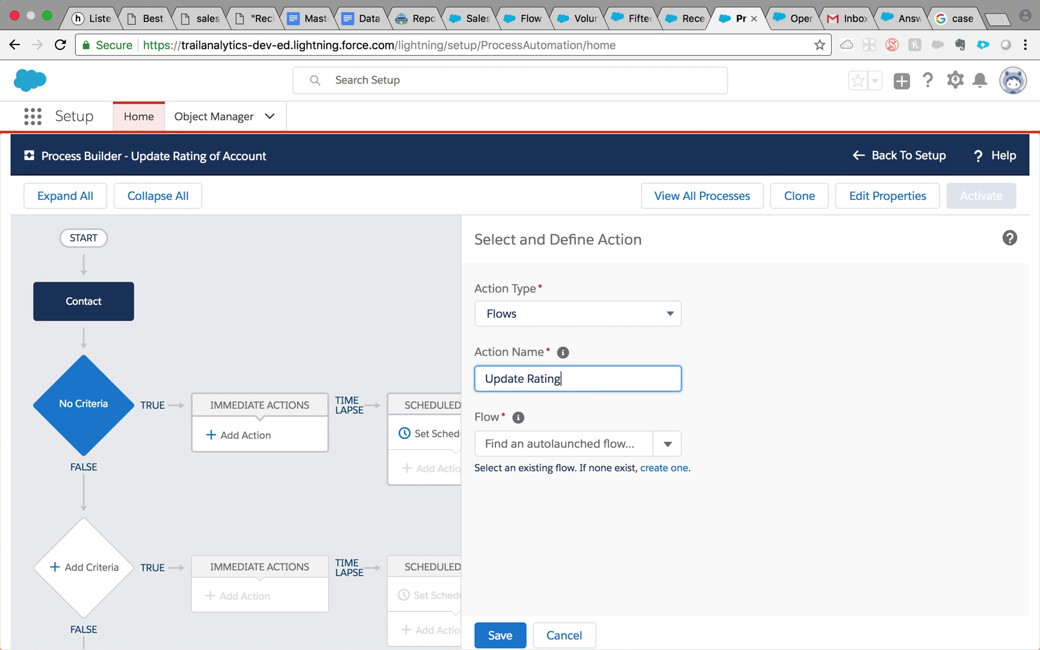
pyautogui.click(572, 442)
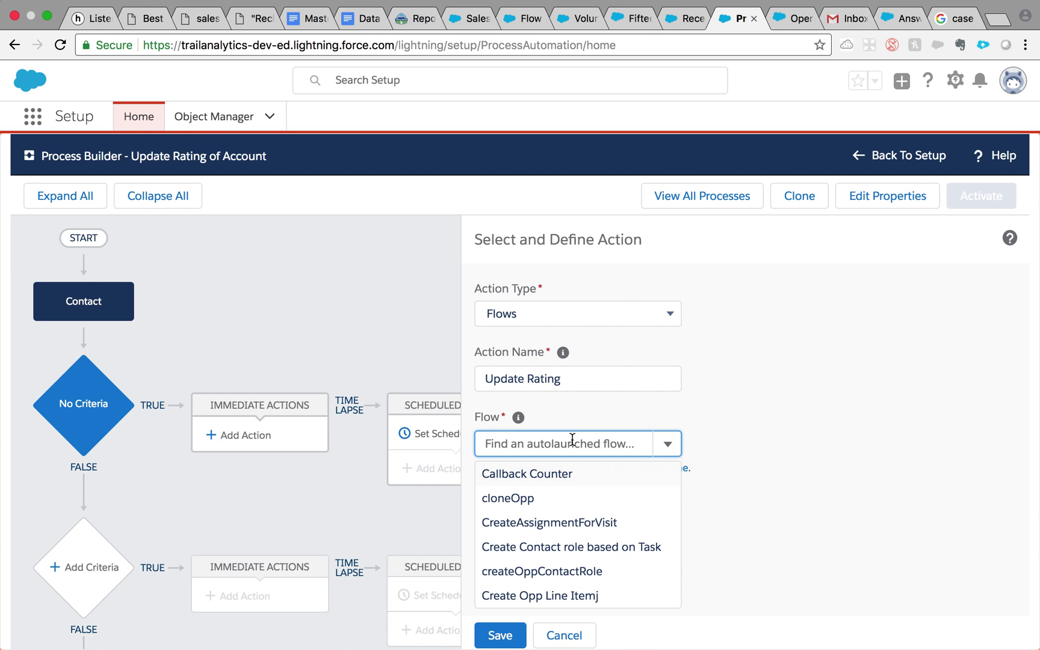
pyautogui.write('upd')
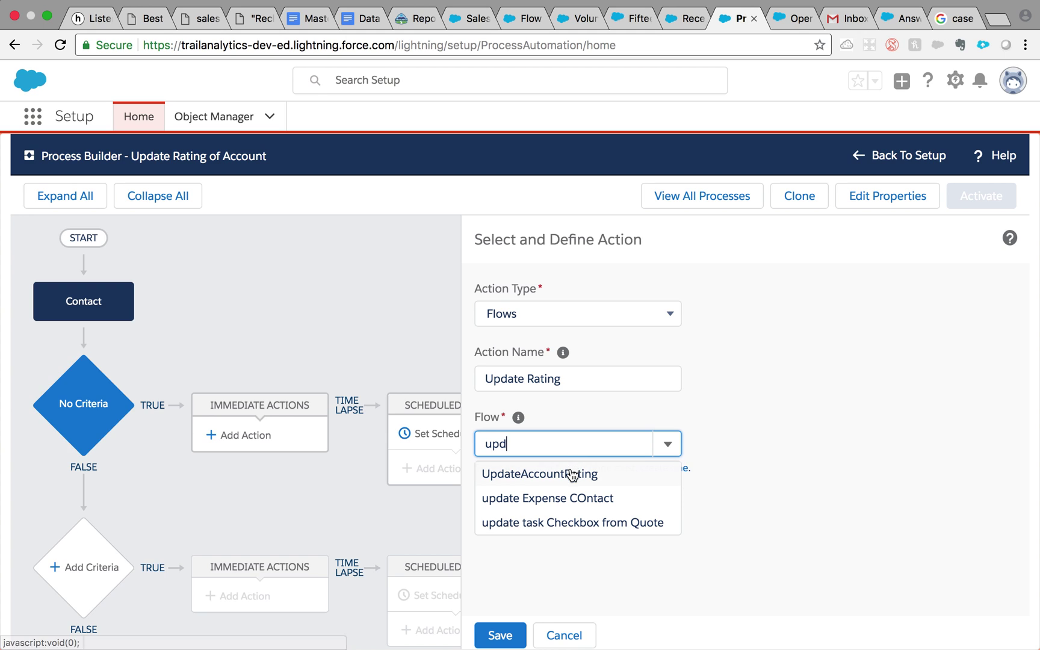
pyautogui.click(568, 473)
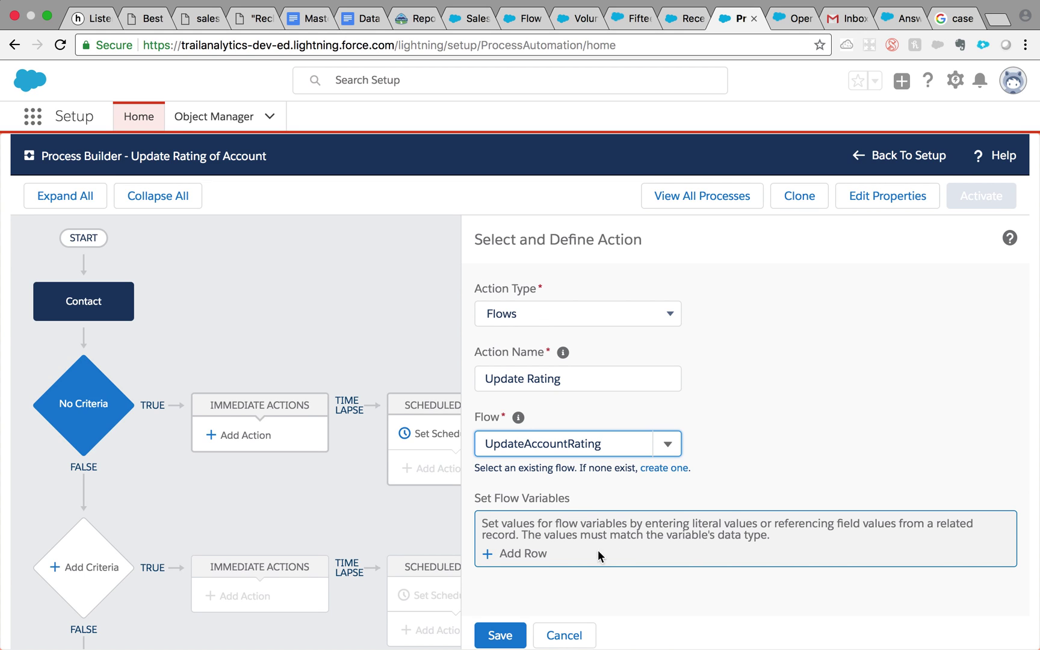
# Step: Pass the contact's Account ID into varAcctId as a field reference and save the action
pyautogui.click(529, 554)
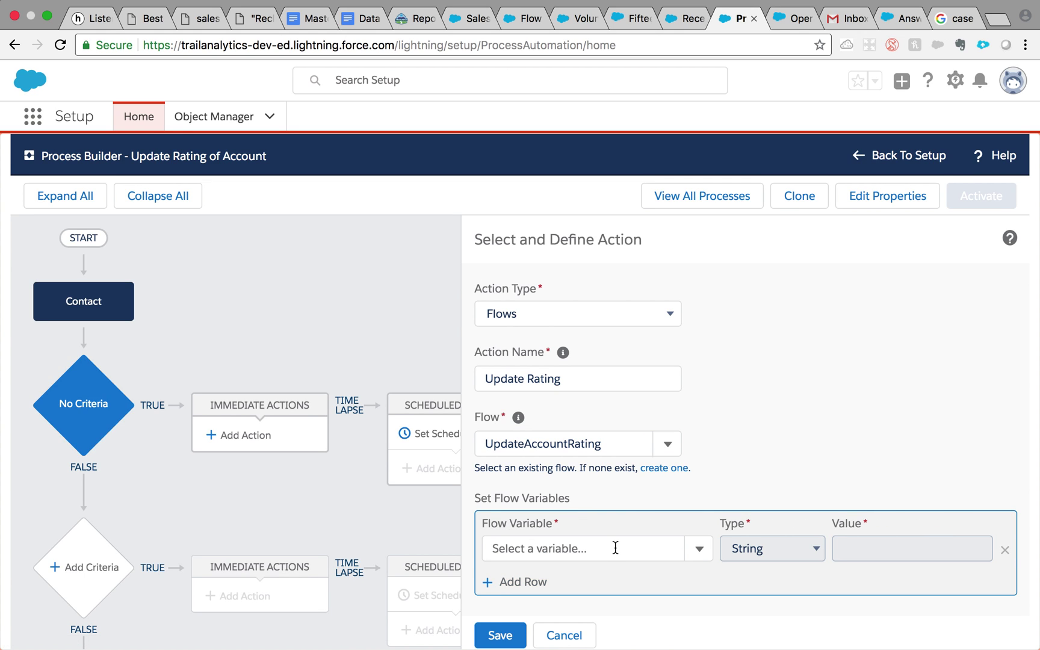
pyautogui.click(697, 550)
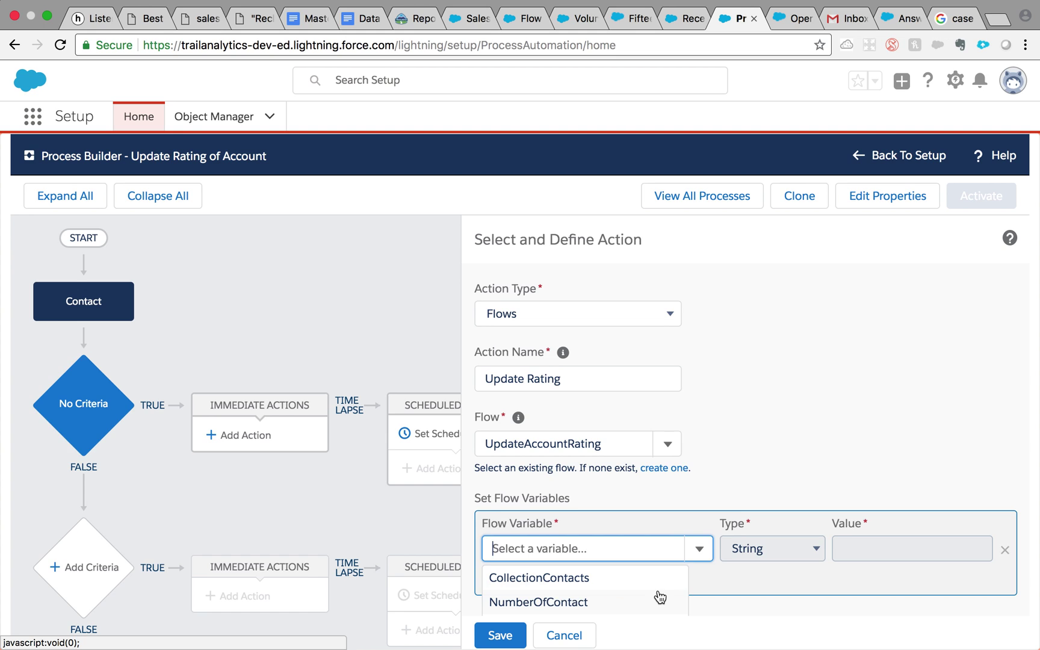
pyautogui.scroll(-1, 661, 597)
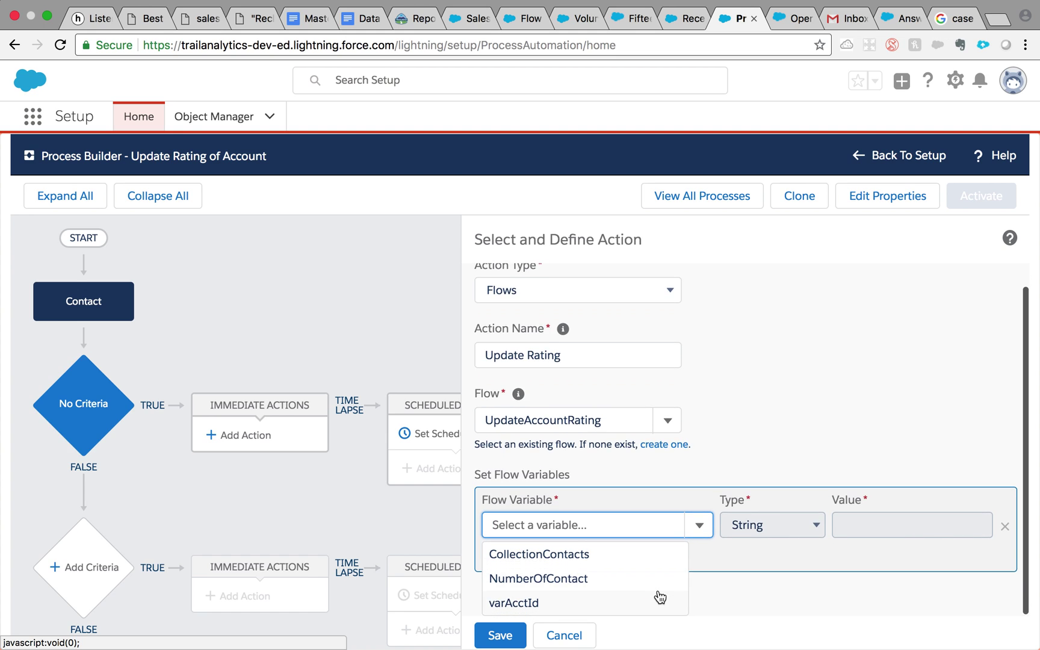
pyautogui.click(529, 604)
pyautogui.click(780, 540)
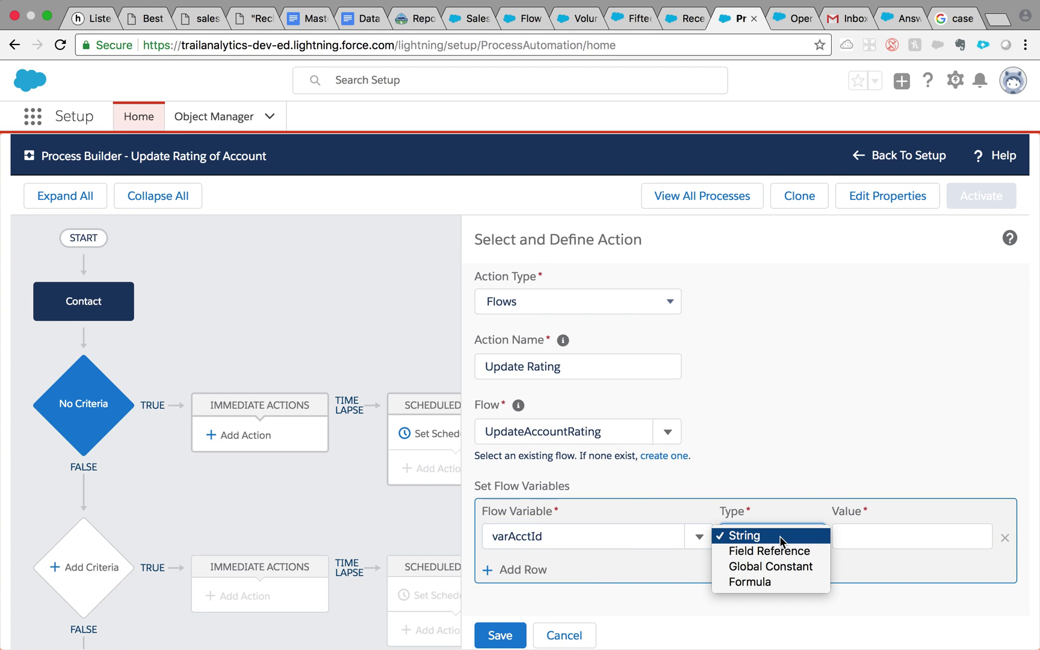
pyautogui.click(781, 552)
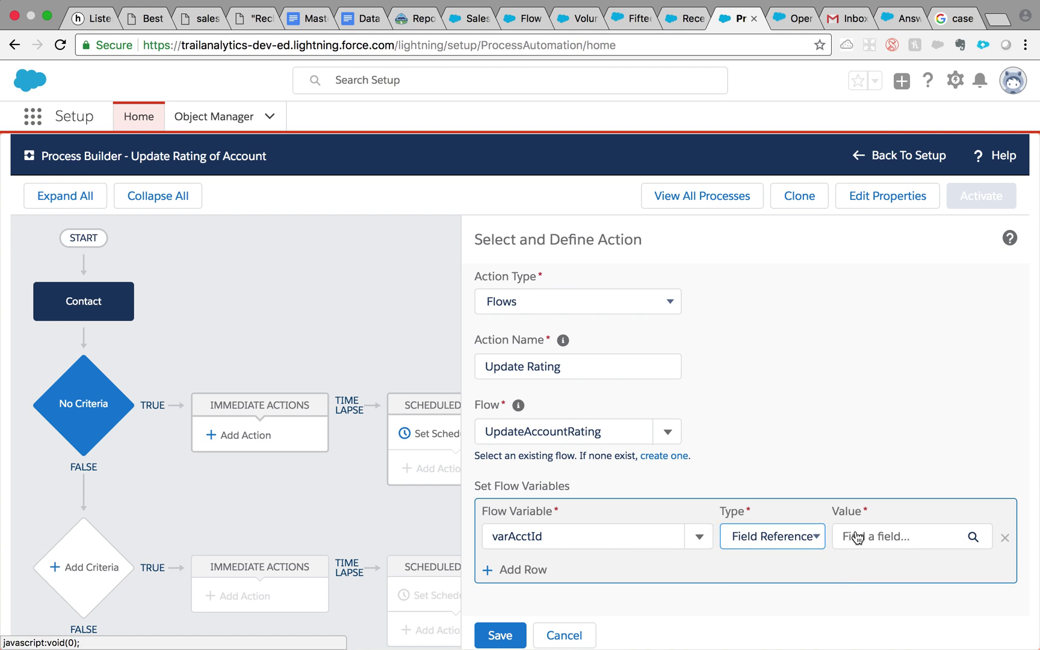
pyautogui.click(855, 536)
pyautogui.write('acc')
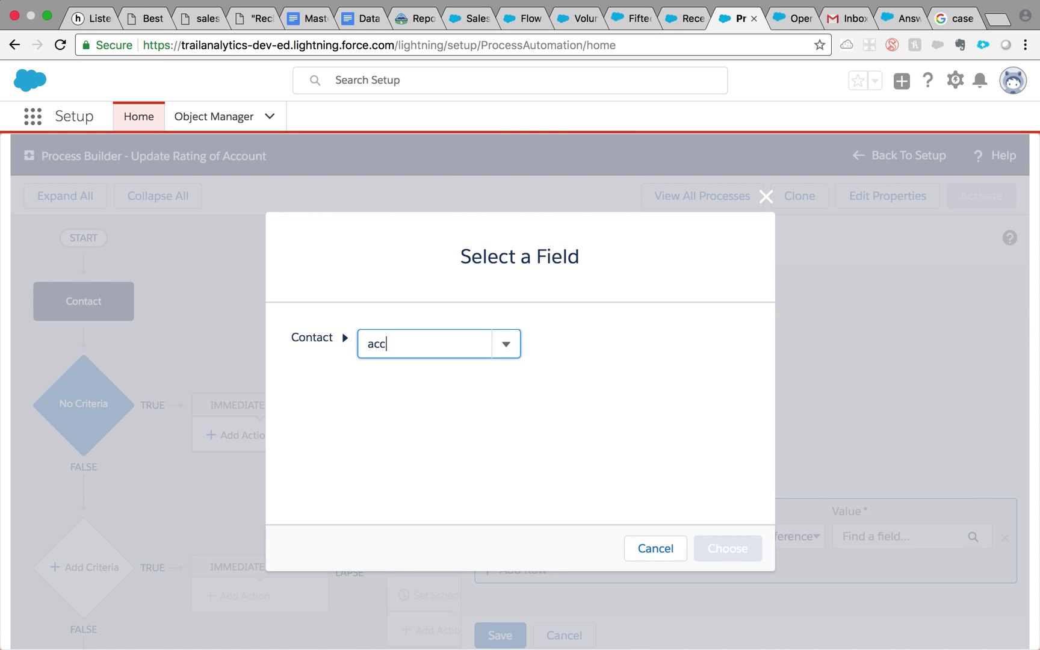
pyautogui.click(413, 401)
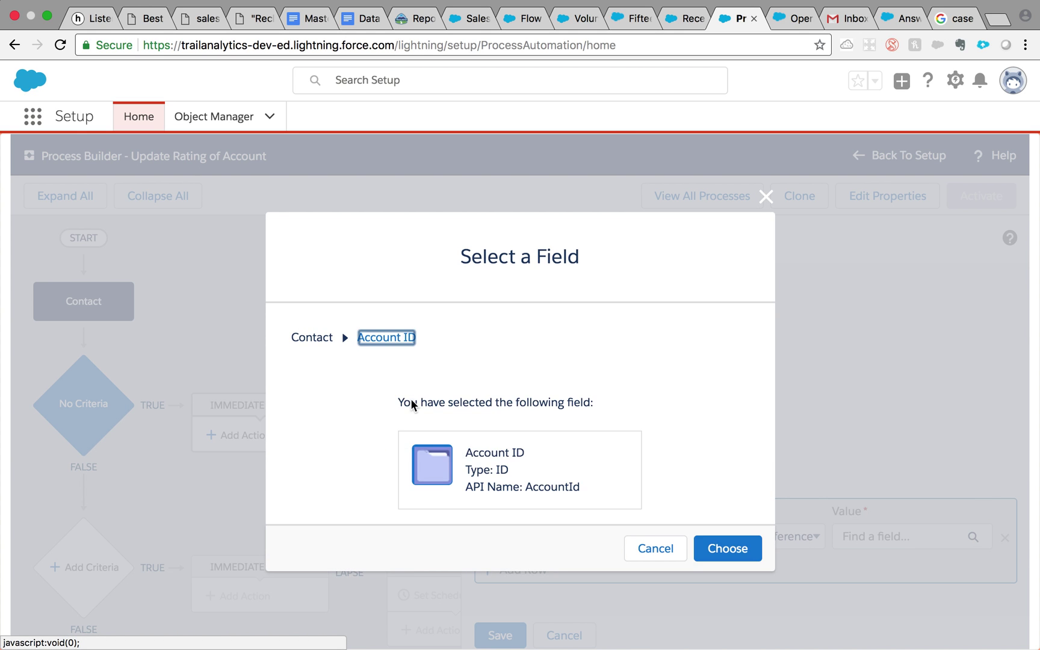
pyautogui.click(728, 547)
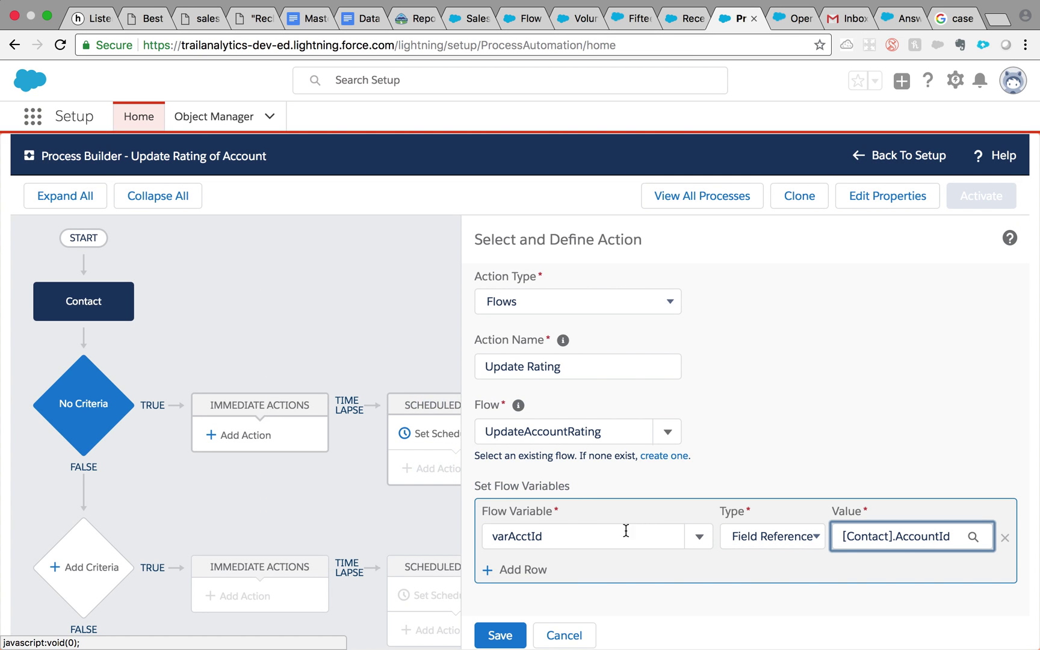
pyautogui.click(509, 635)
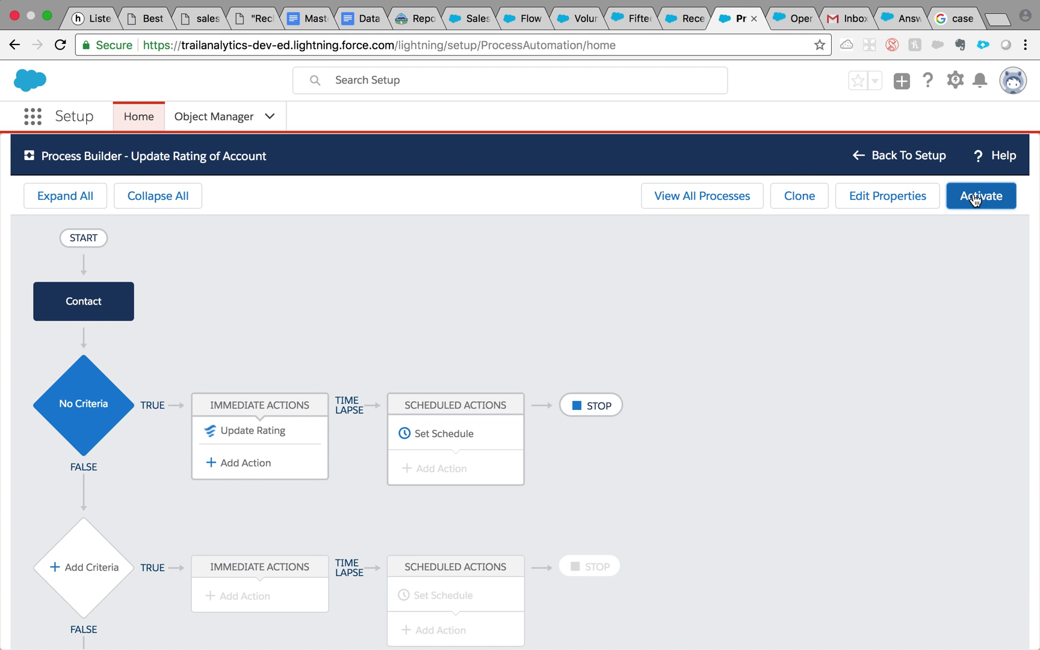
# Step: Activate the Update Rating of Account process and confirm the version activation
pyautogui.click(975, 201)
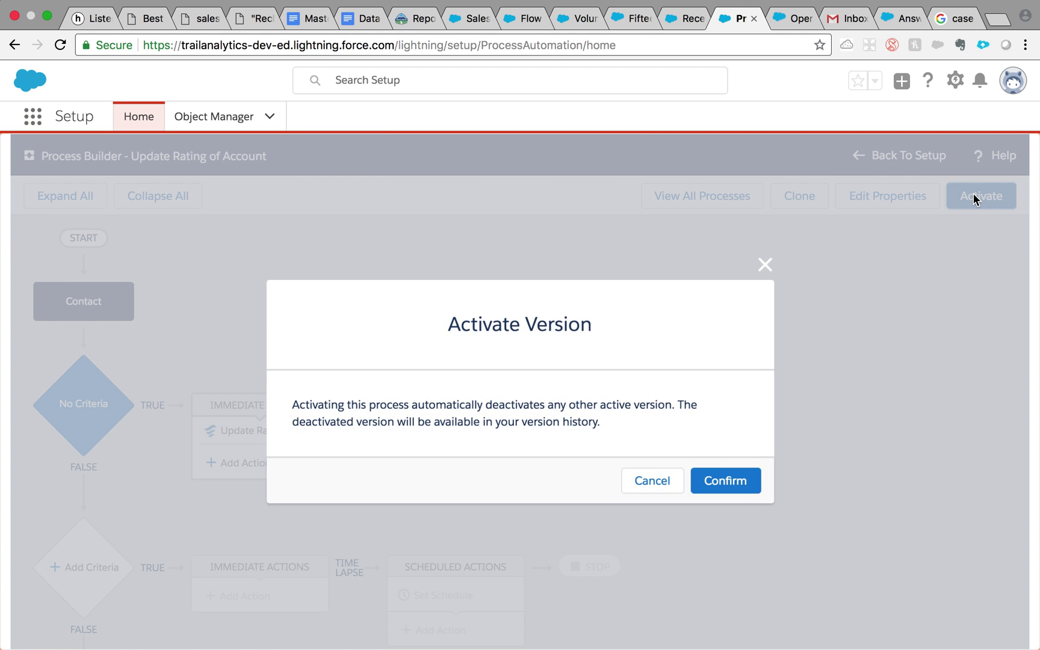
pyautogui.click(711, 469)
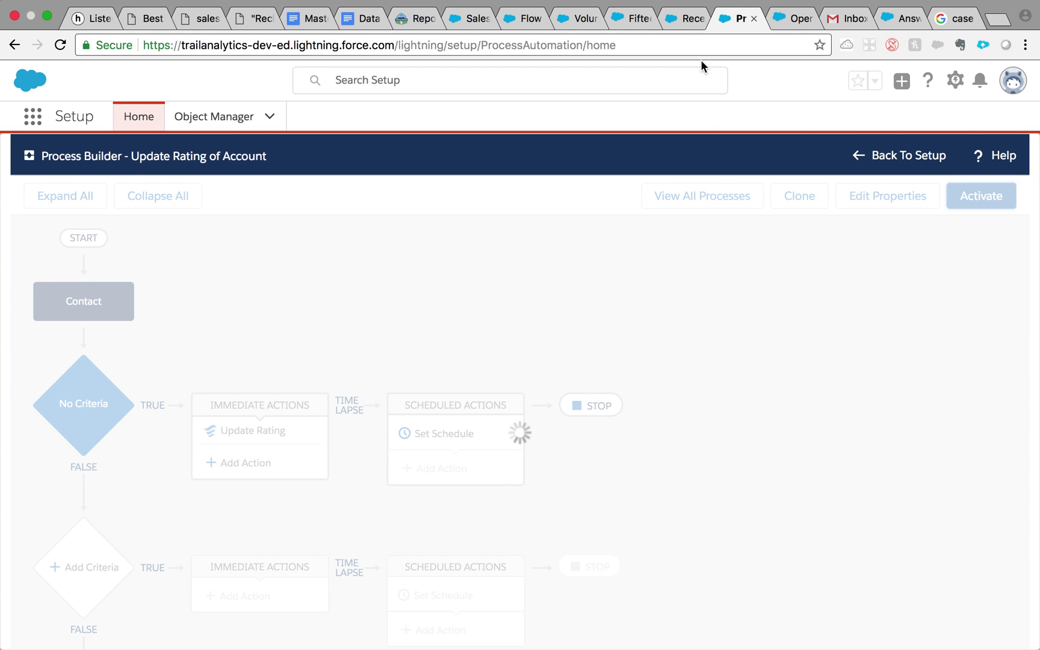
# Step: Open the Pyramid Construction Inc. account record from the recent contacts list
pyautogui.click(686, 19)
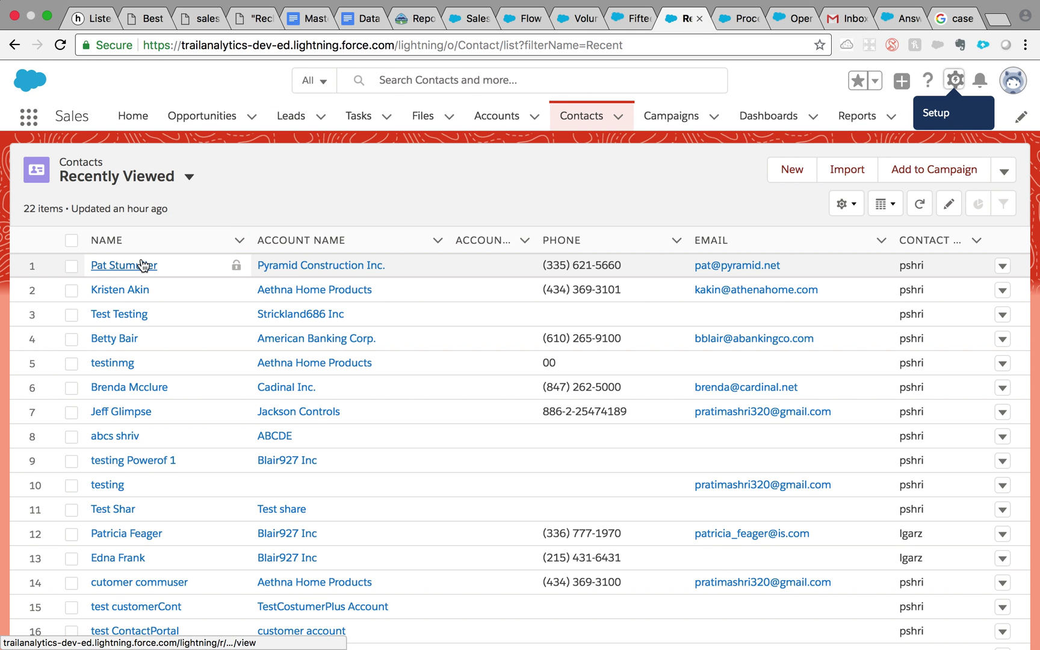
pyautogui.click(278, 267)
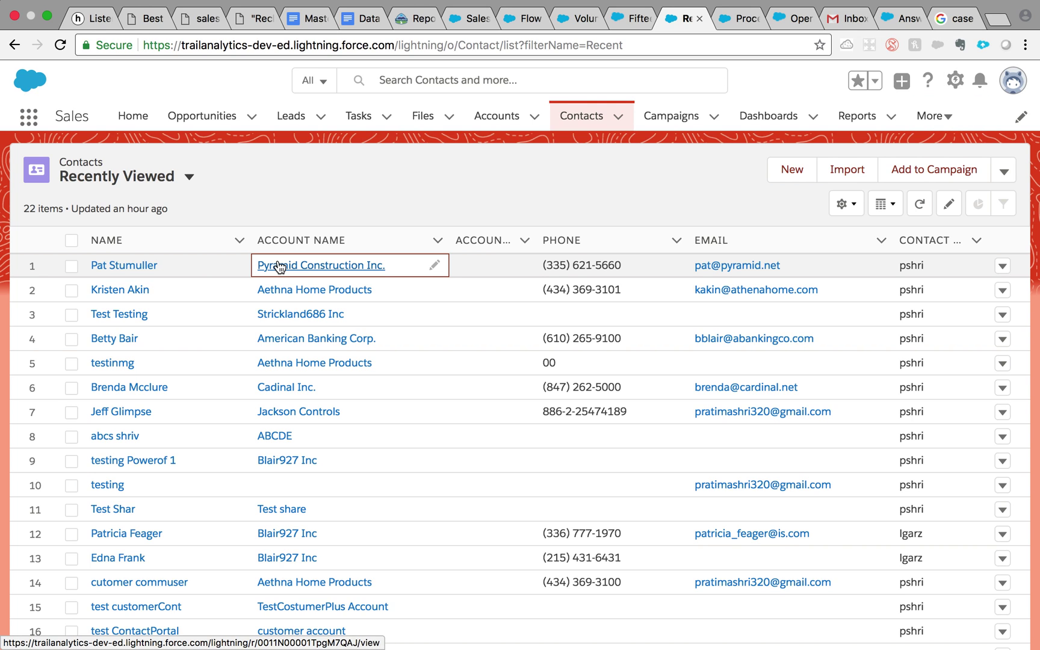
pyautogui.click(278, 266)
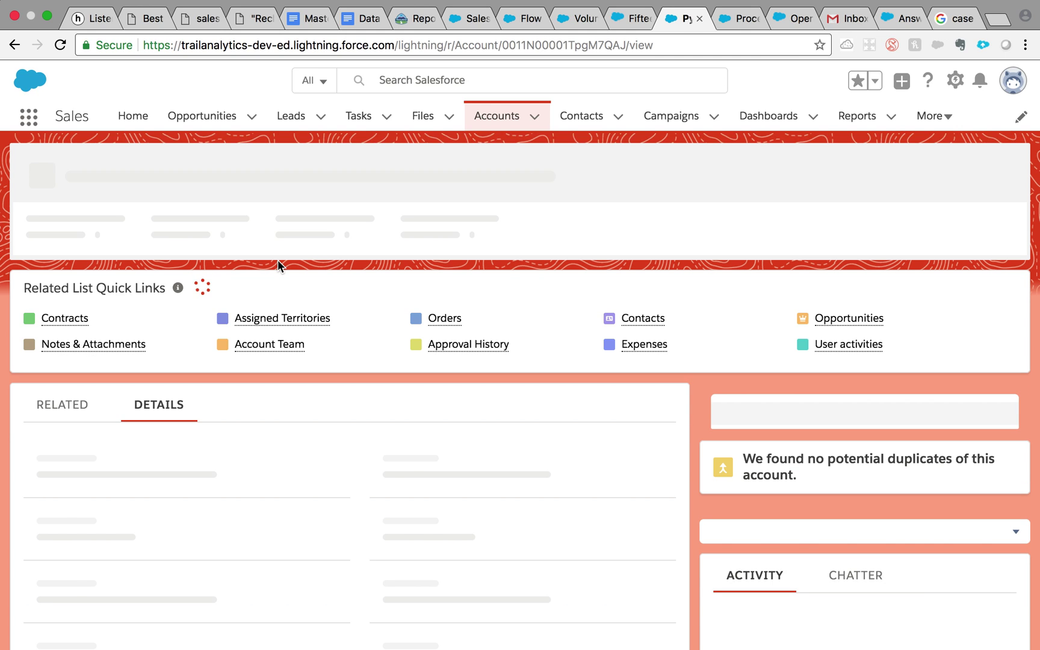
pyautogui.scroll(-2, 444, 474)
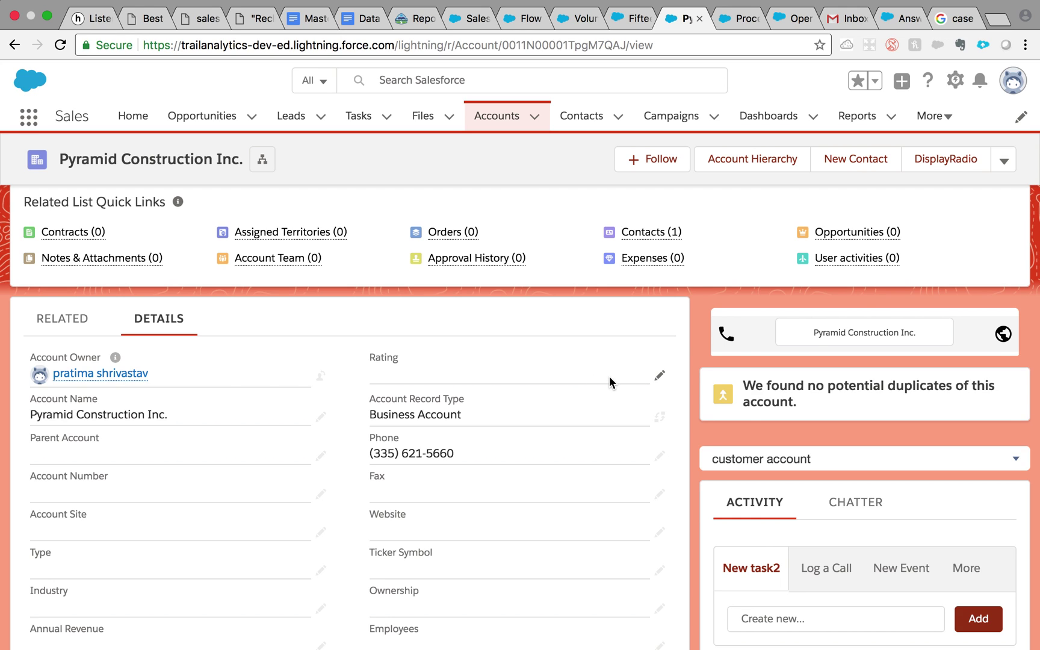
# Step: Show the account's related lists, then open and cancel a New Contract form
pyautogui.click(76, 324)
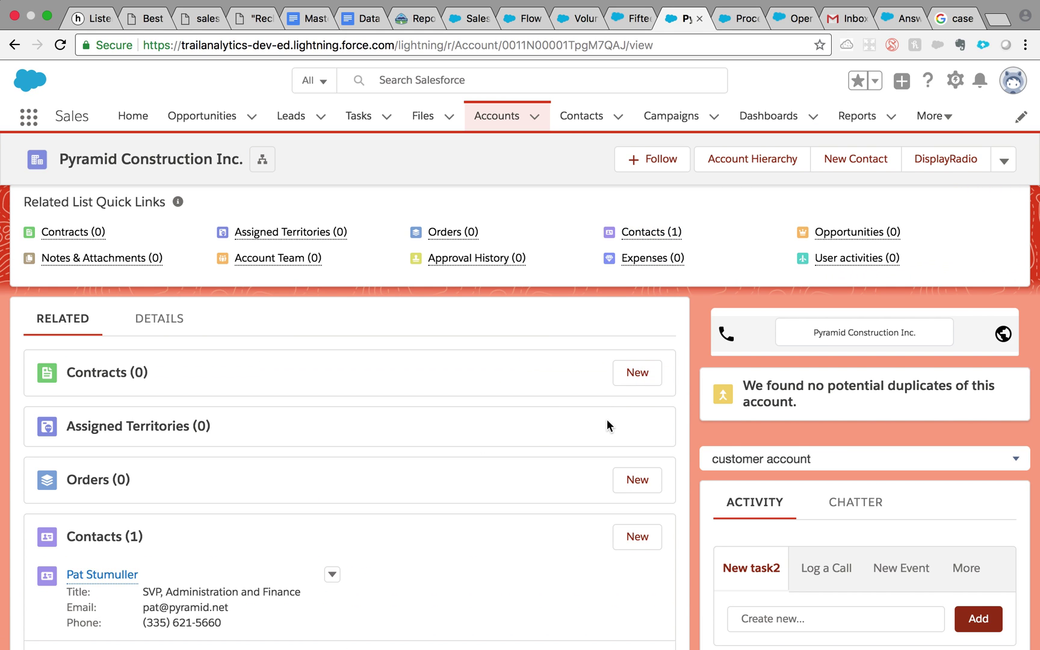
pyautogui.click(628, 376)
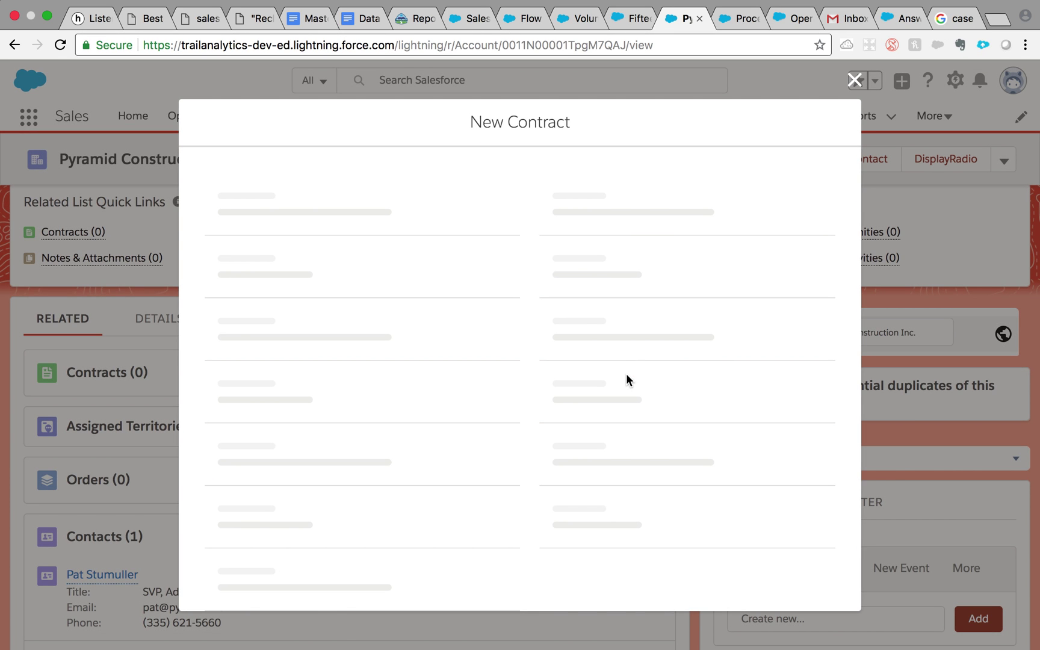
pyautogui.click(855, 81)
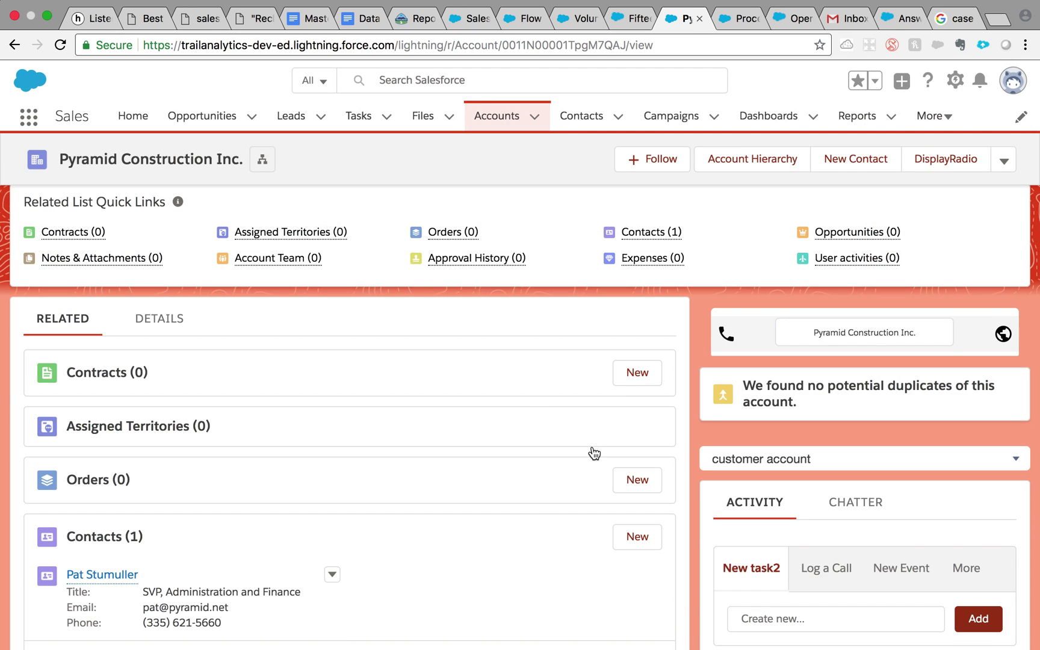
# Step: Save a new contact with salutation Mr., first and last name, then show account Details
pyautogui.click(631, 537)
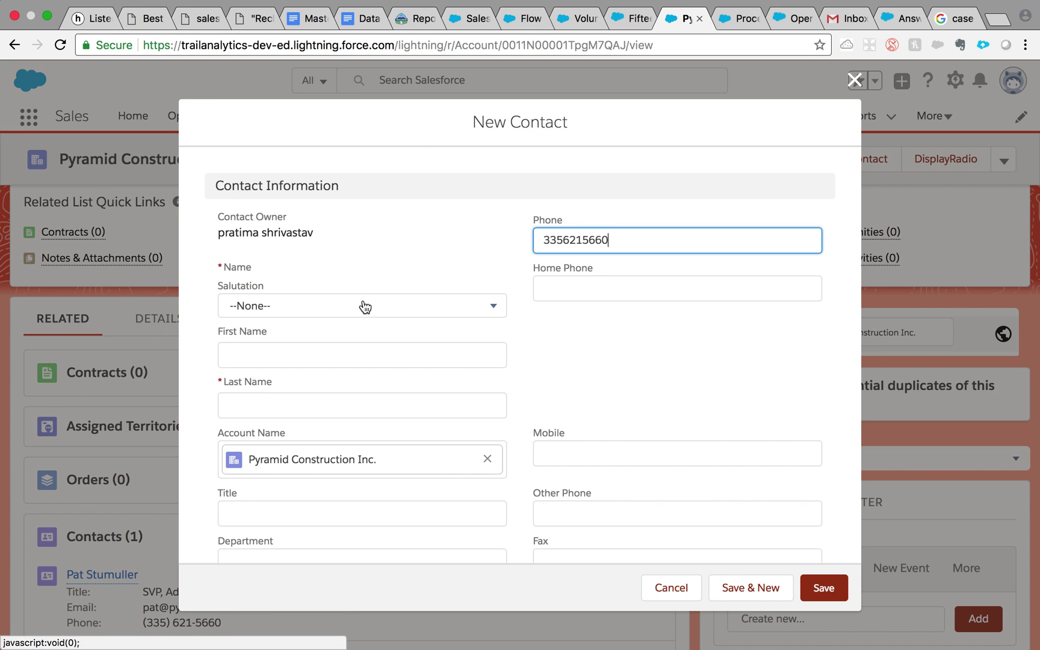
pyautogui.click(361, 306)
pyautogui.click(349, 375)
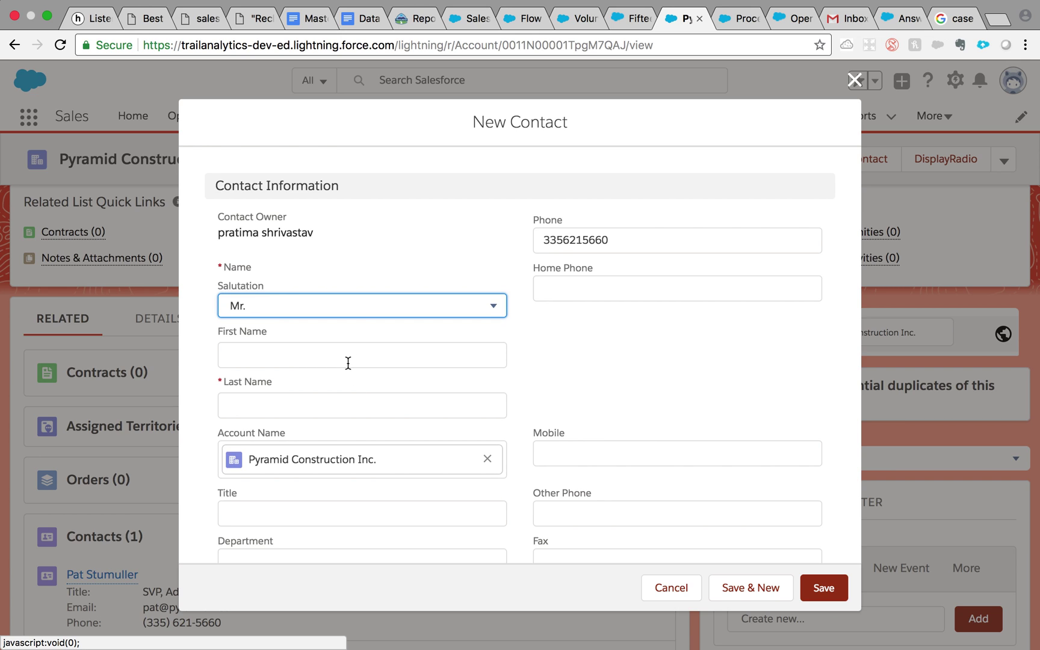
pyautogui.click(331, 401)
pyautogui.click(321, 352)
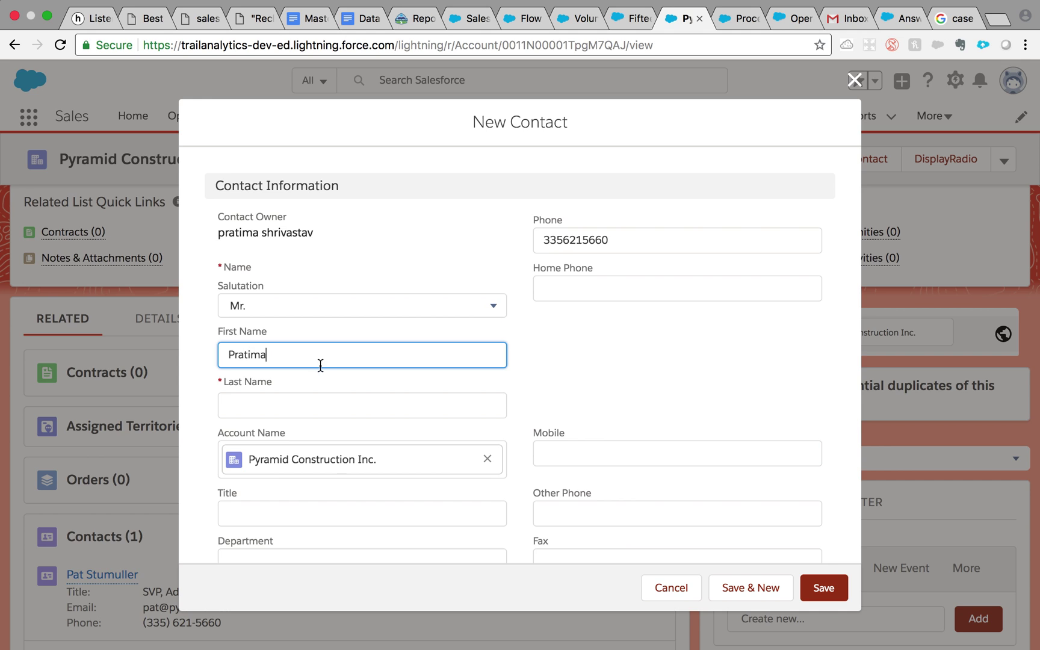
pyautogui.click(311, 414)
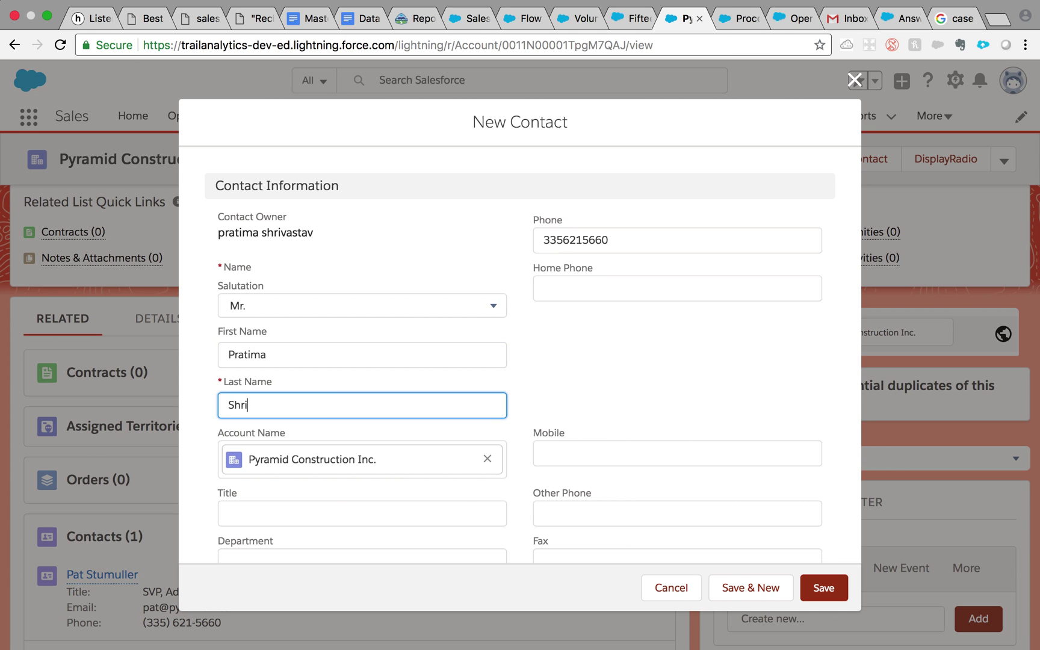
pyautogui.scroll(-5, 323, 468)
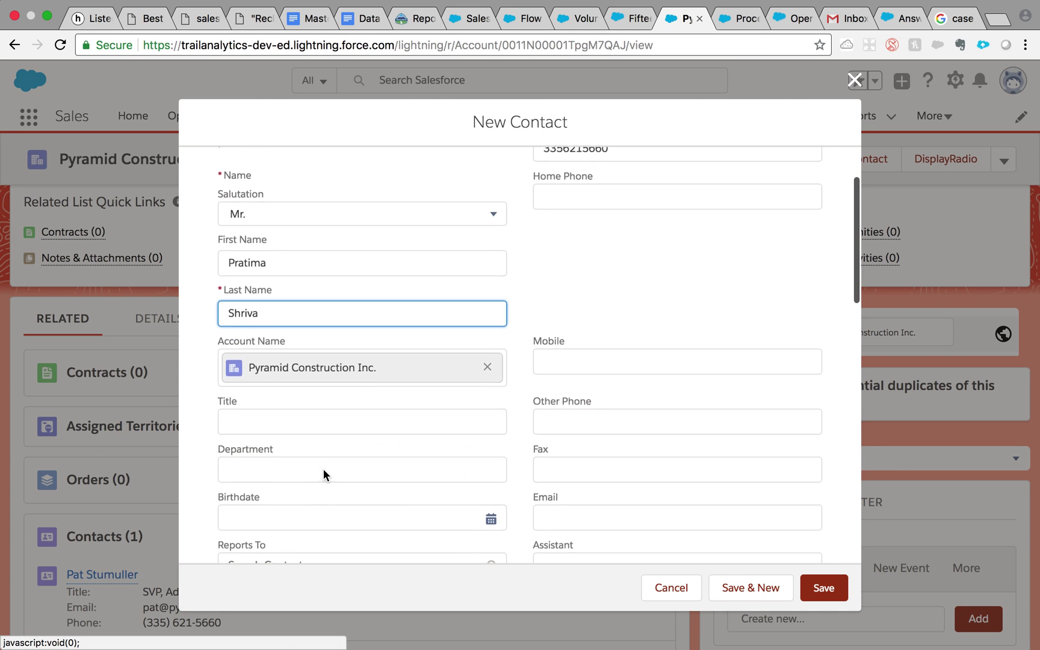
pyautogui.click(820, 587)
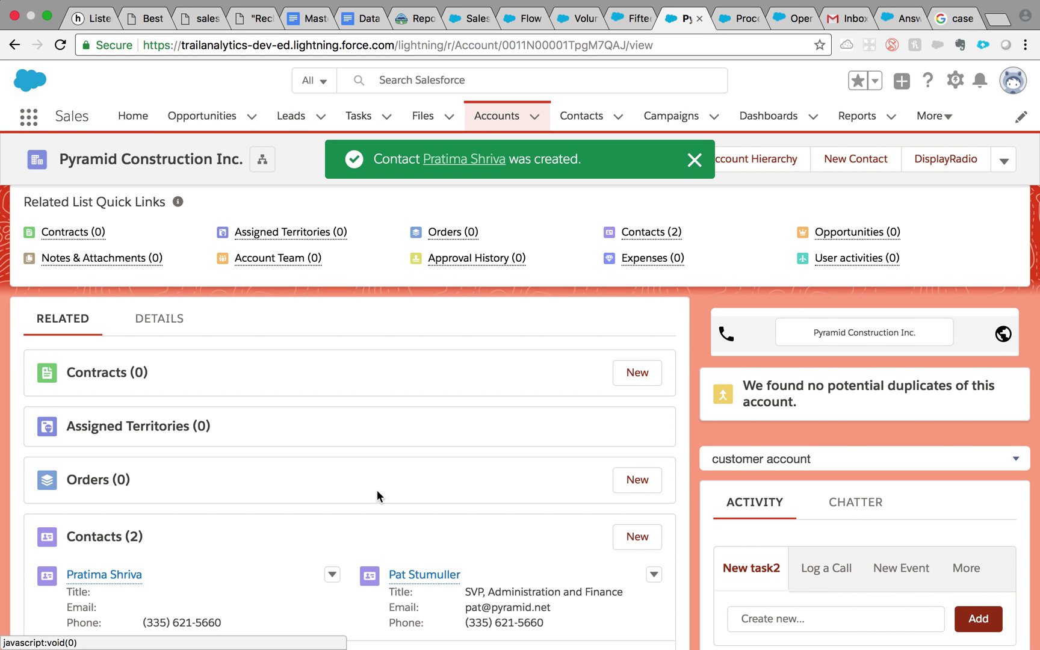
pyautogui.click(156, 367)
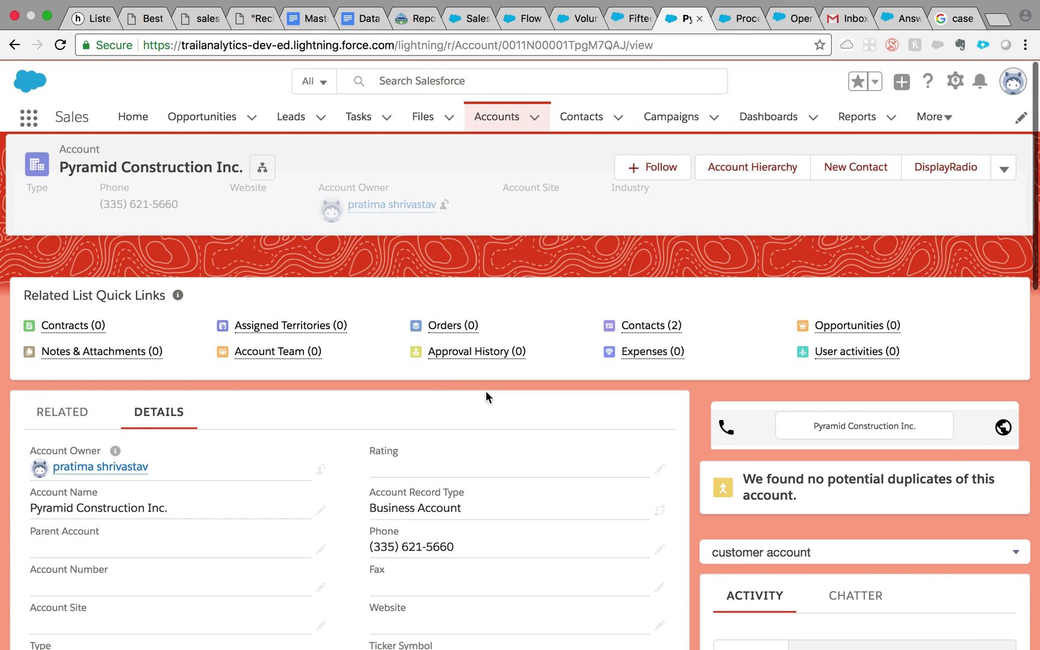
# Step: Reload the Pyramid Construction Inc. account and check that its Rating now reads Warm
pyautogui.click(62, 48)
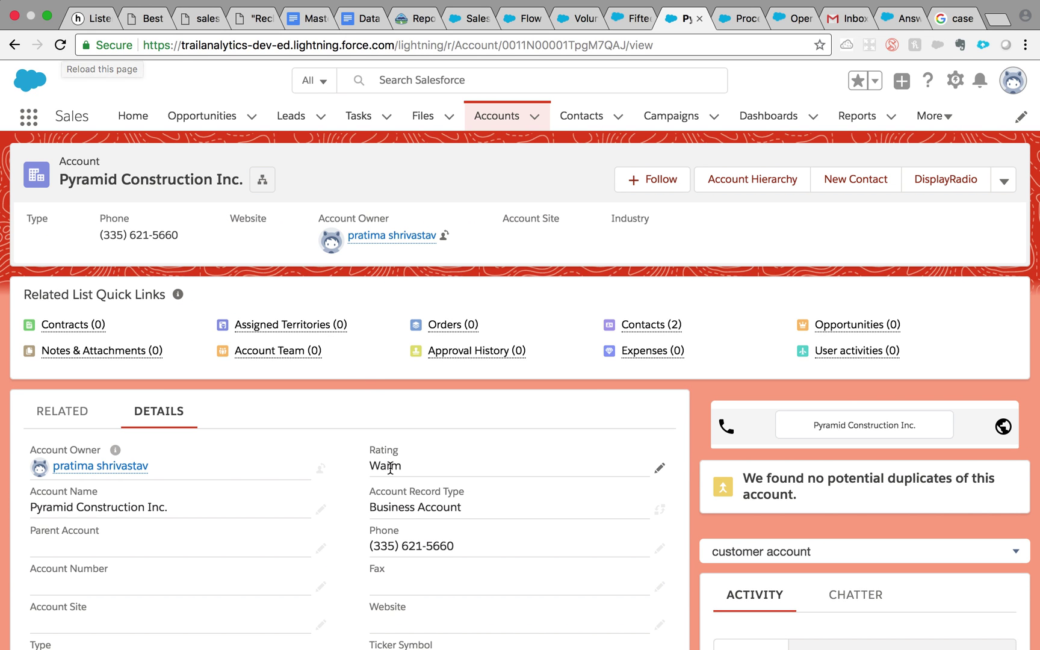
pyautogui.doubleClick(377, 465)
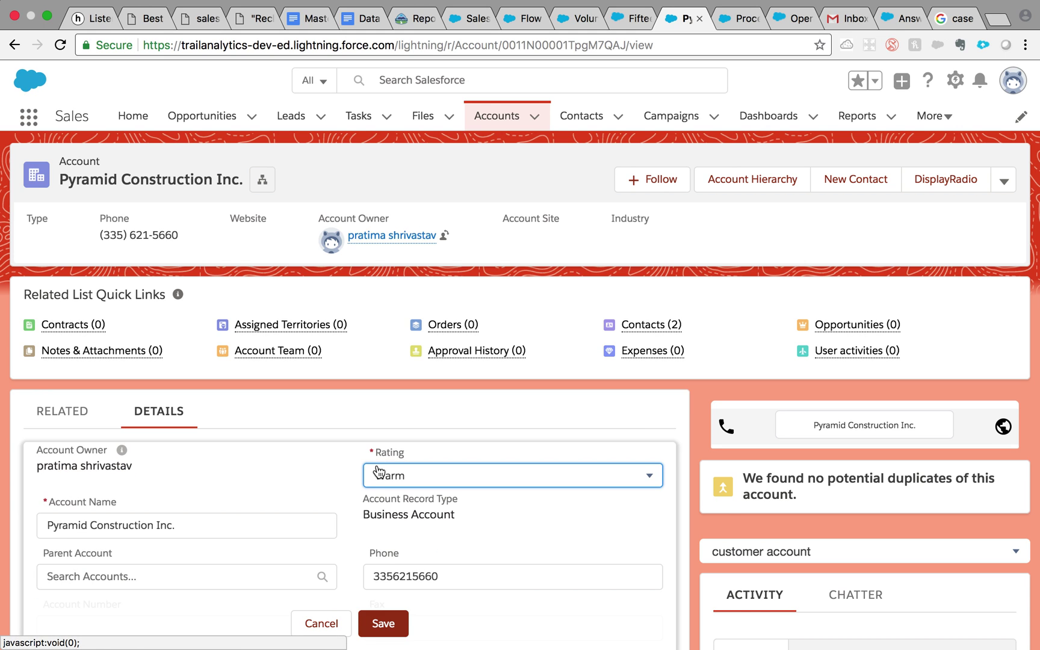
pyautogui.click(742, 24)
# Step: Return from the assignment operators documentation to the active Update Rating of Account process
pyautogui.click(786, 23)
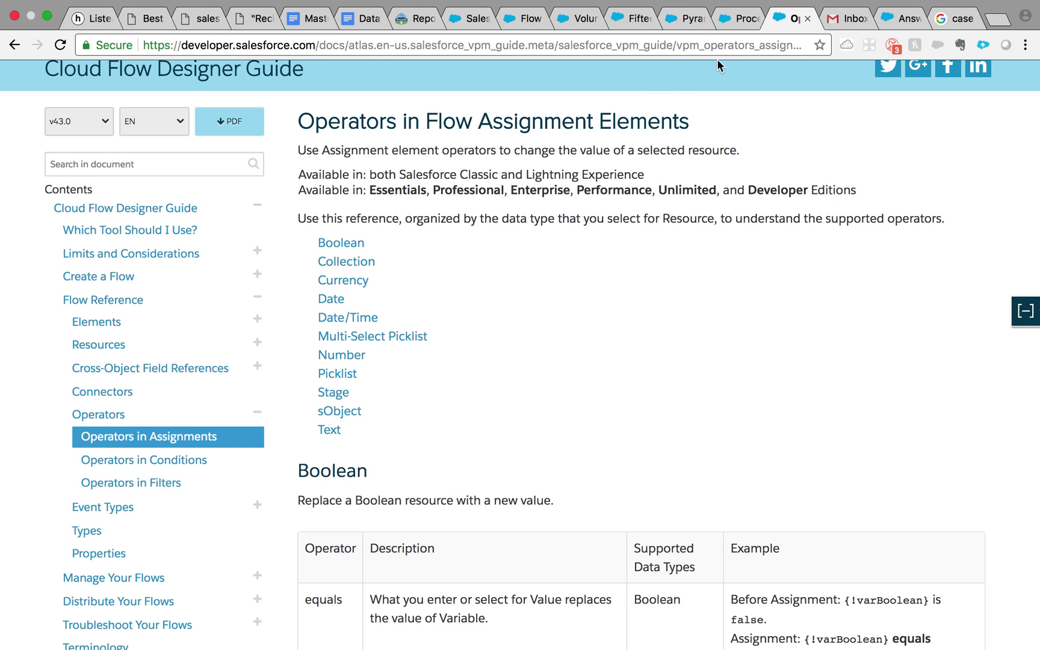
pyautogui.click(730, 35)
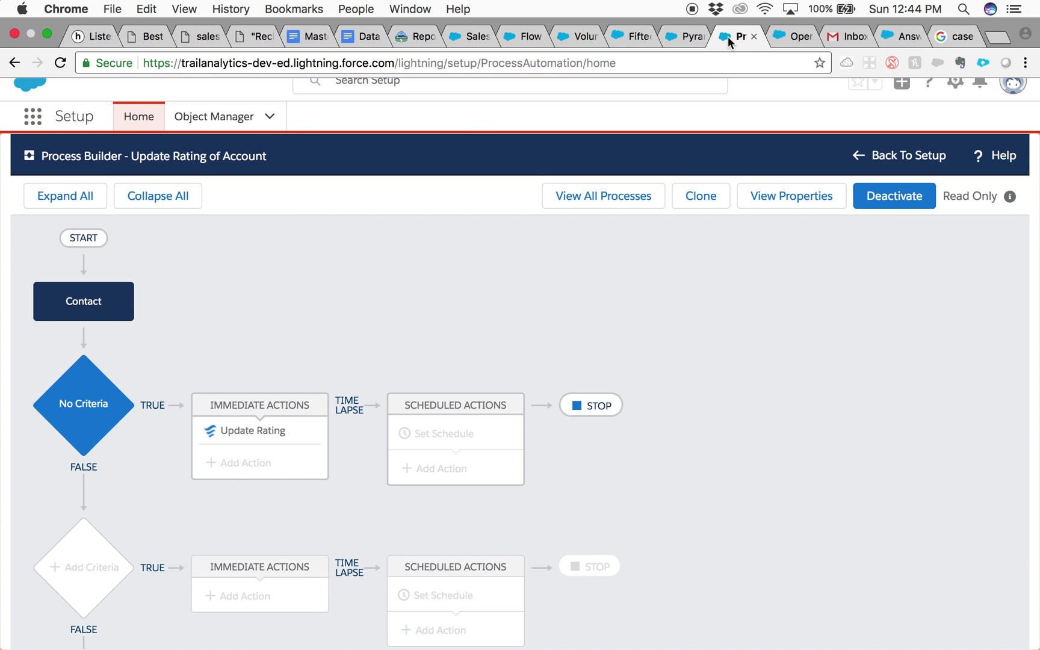